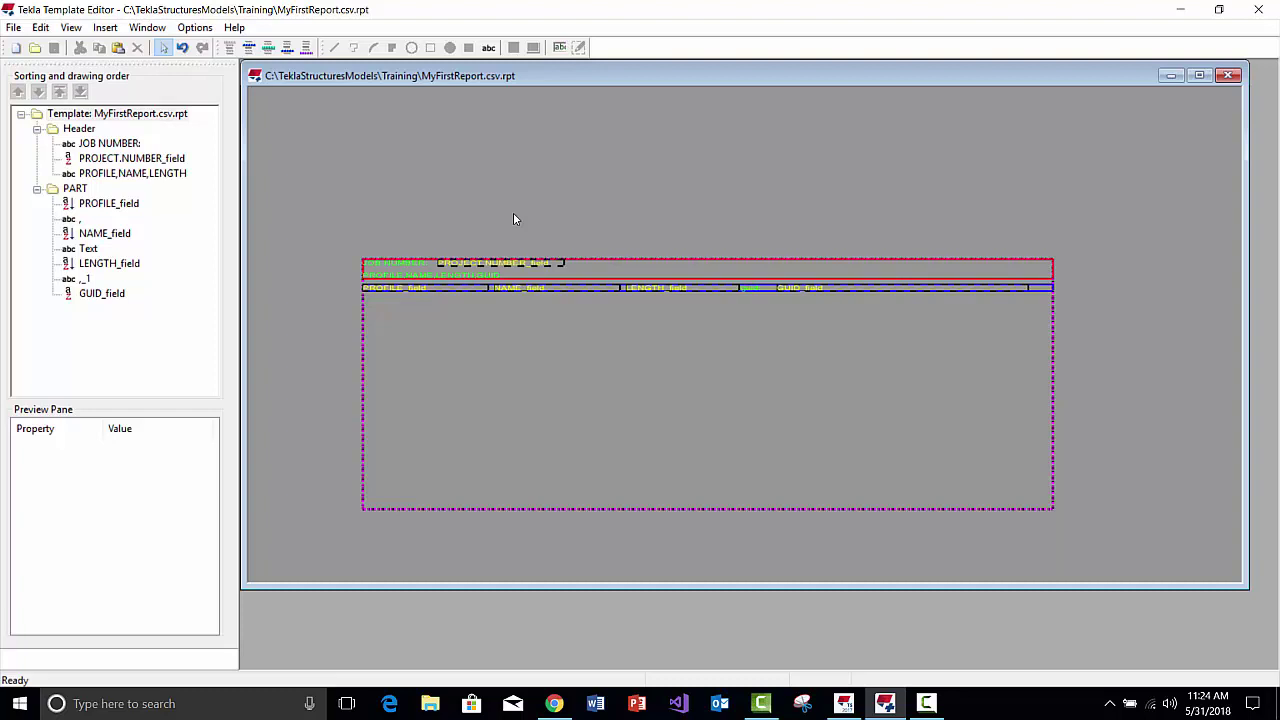
Examine the existing MyFirstReport.csv template and the properties of its PART row
scroll(643, 258, "up", 3)
scroll(508, 314, "down", 3)
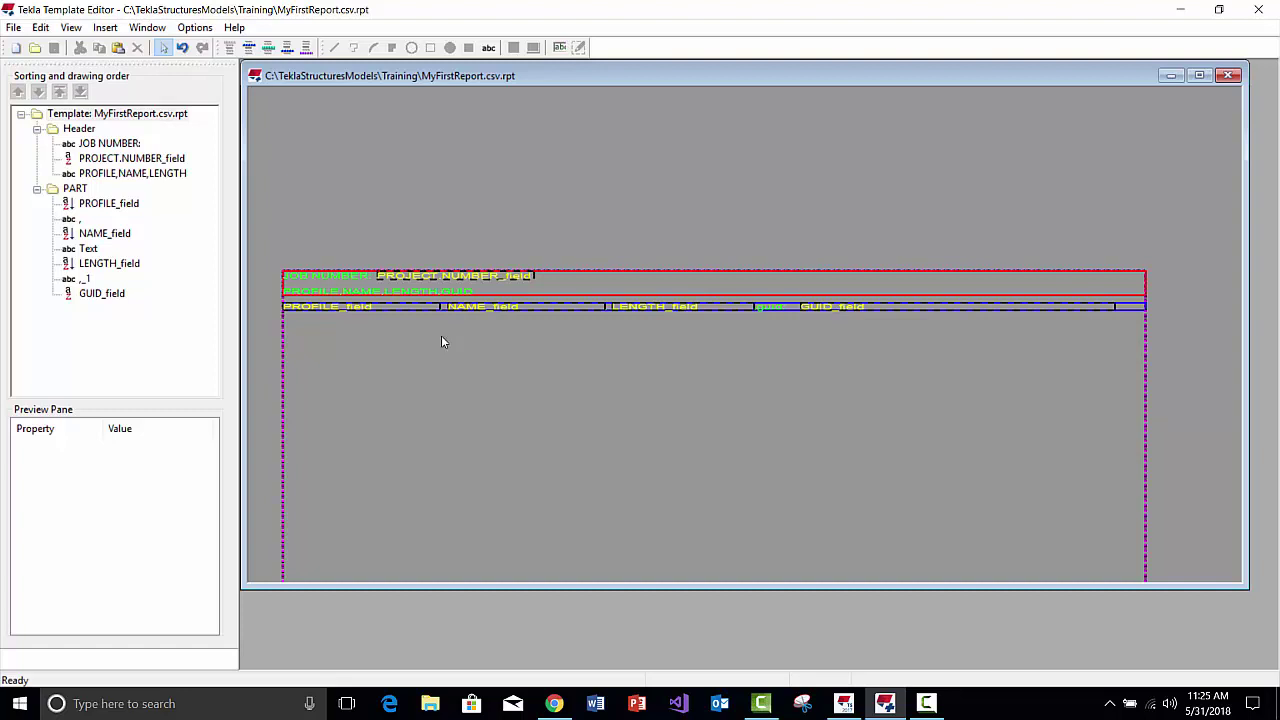
left_click(501, 214)
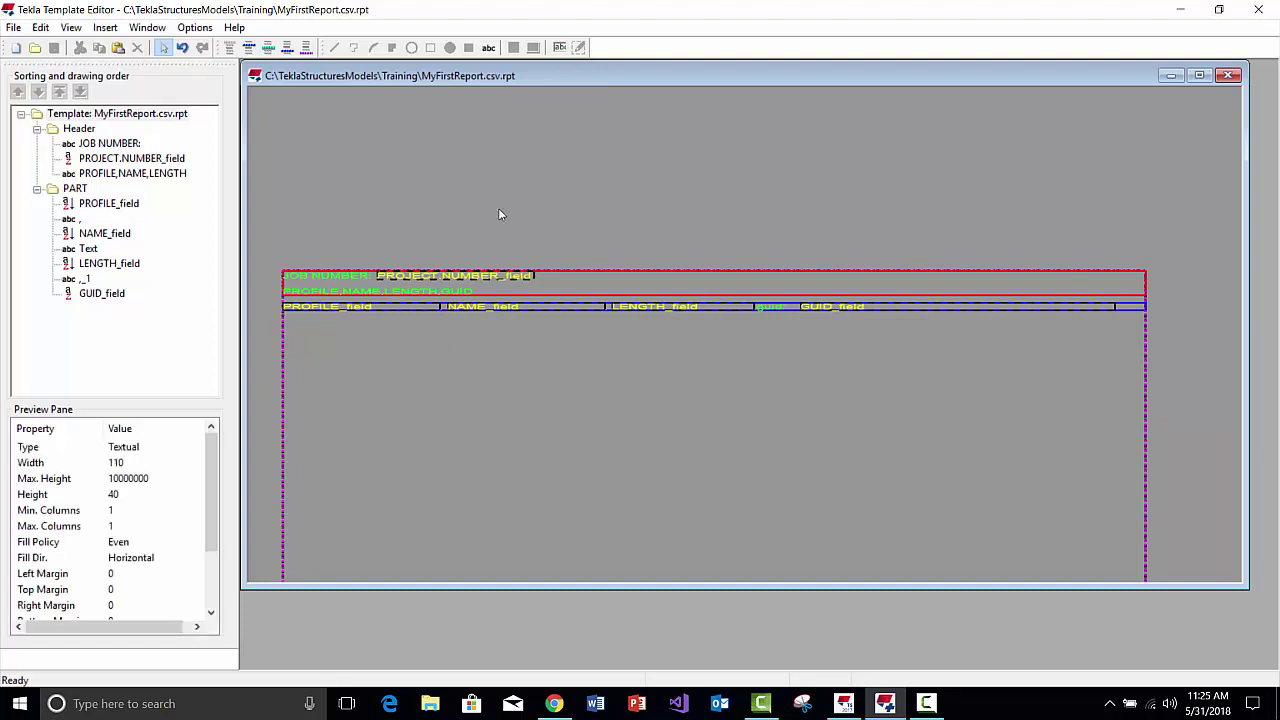
left_click(1132, 308)
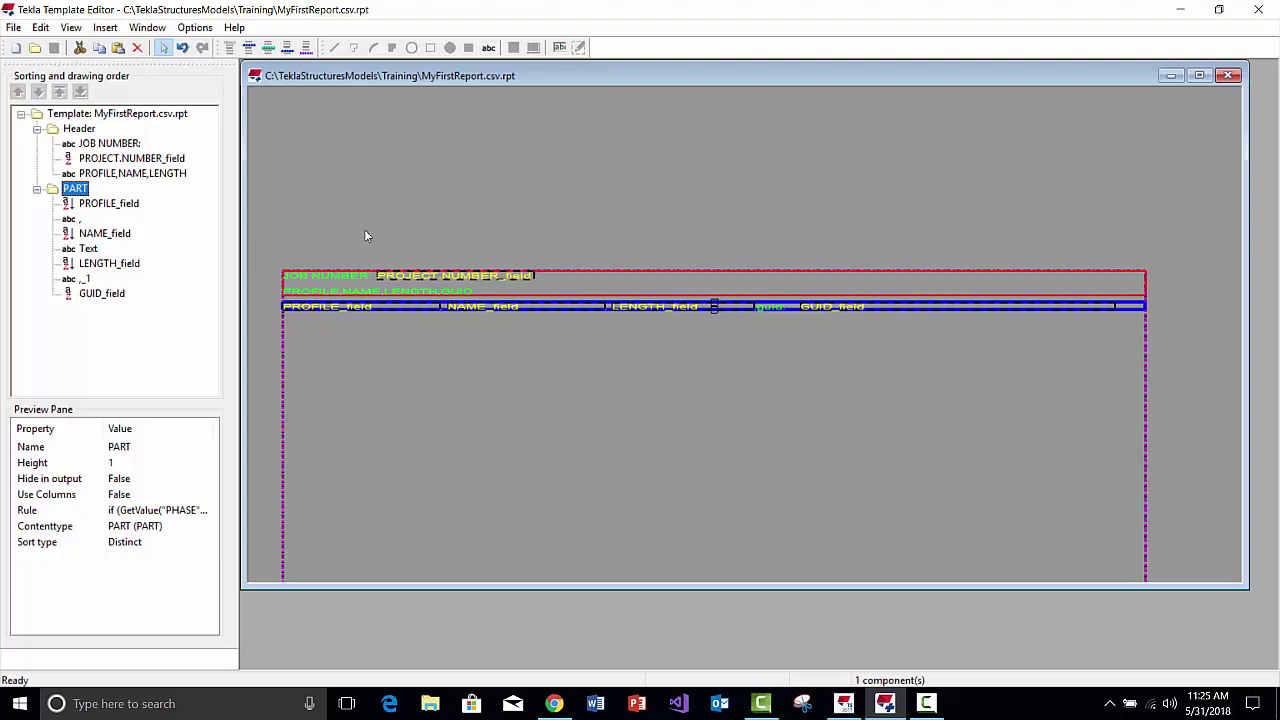
left_click(360, 185)
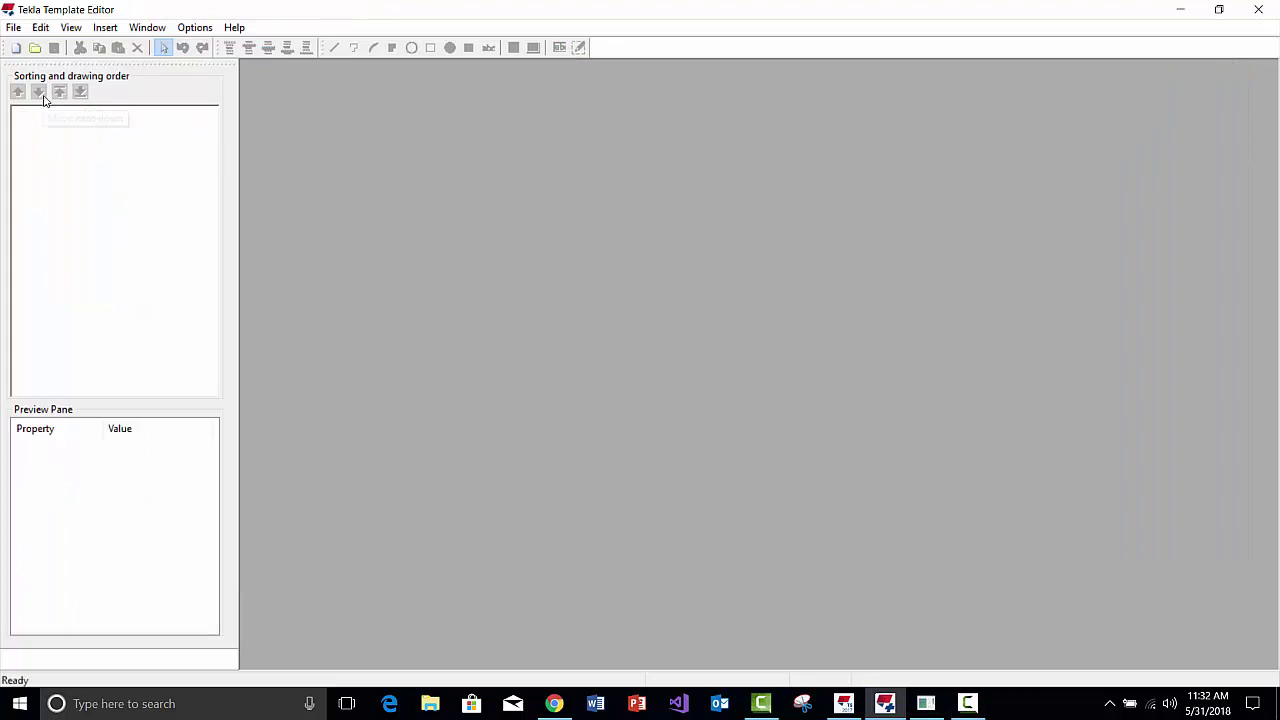
Create a new textual template
left_click(13, 27)
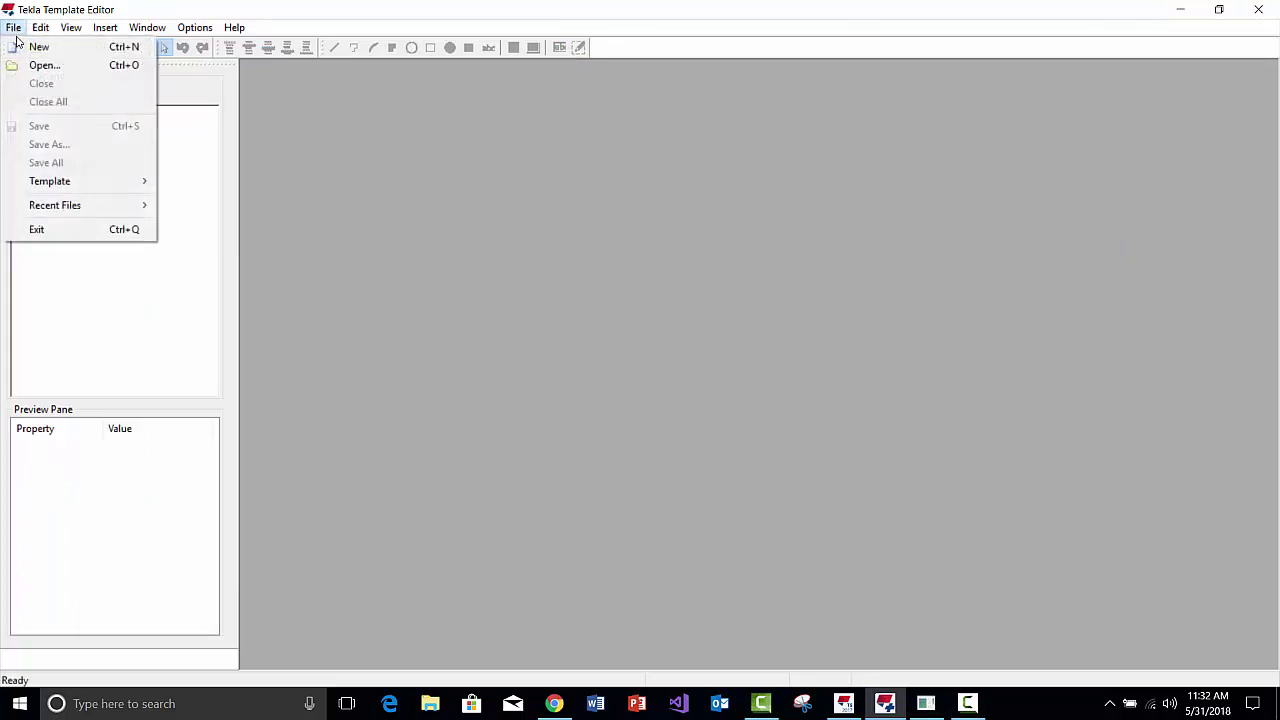
left_click(39, 47)
left_click(479, 254)
left_click(580, 294)
Set all four page margins of the template to 0 and its output height to 100000000 characters
double_click(417, 189)
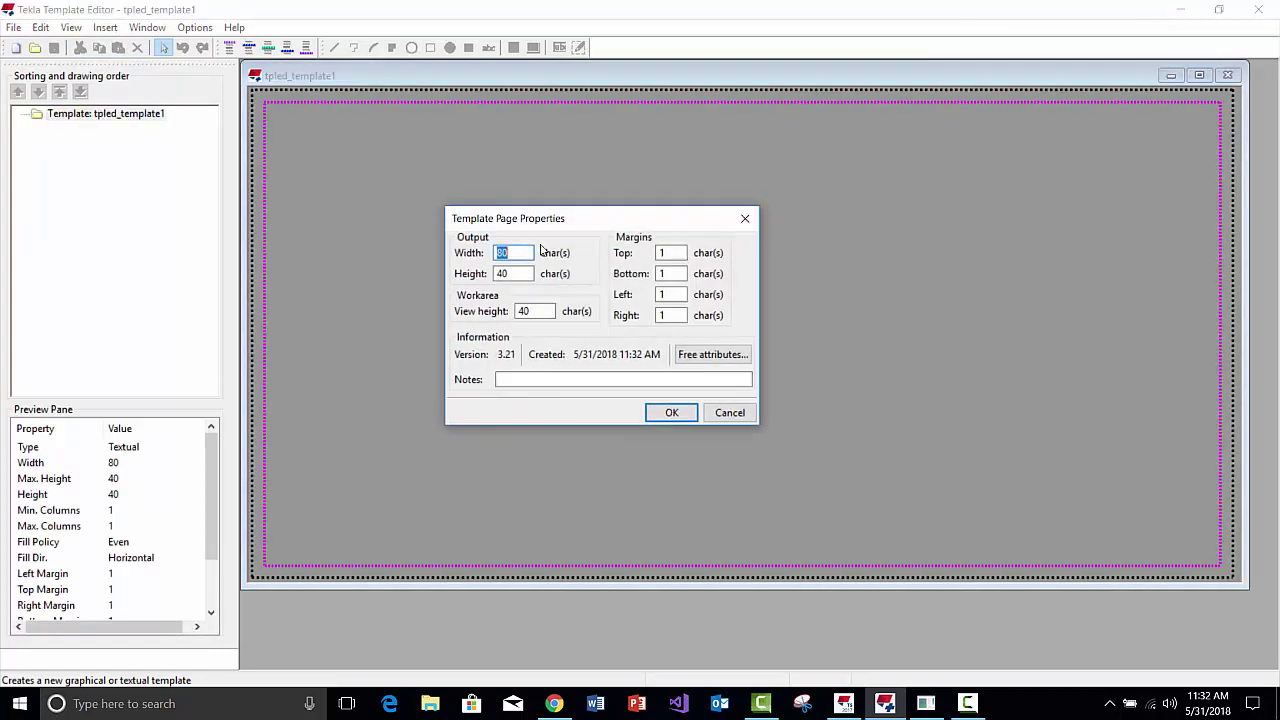
double_click(670, 253)
type("0")
key("Tab")
type("0")
key("Tab")
type("0")
key("Tab")
type("0")
double_click(520, 273)
type("3999999")
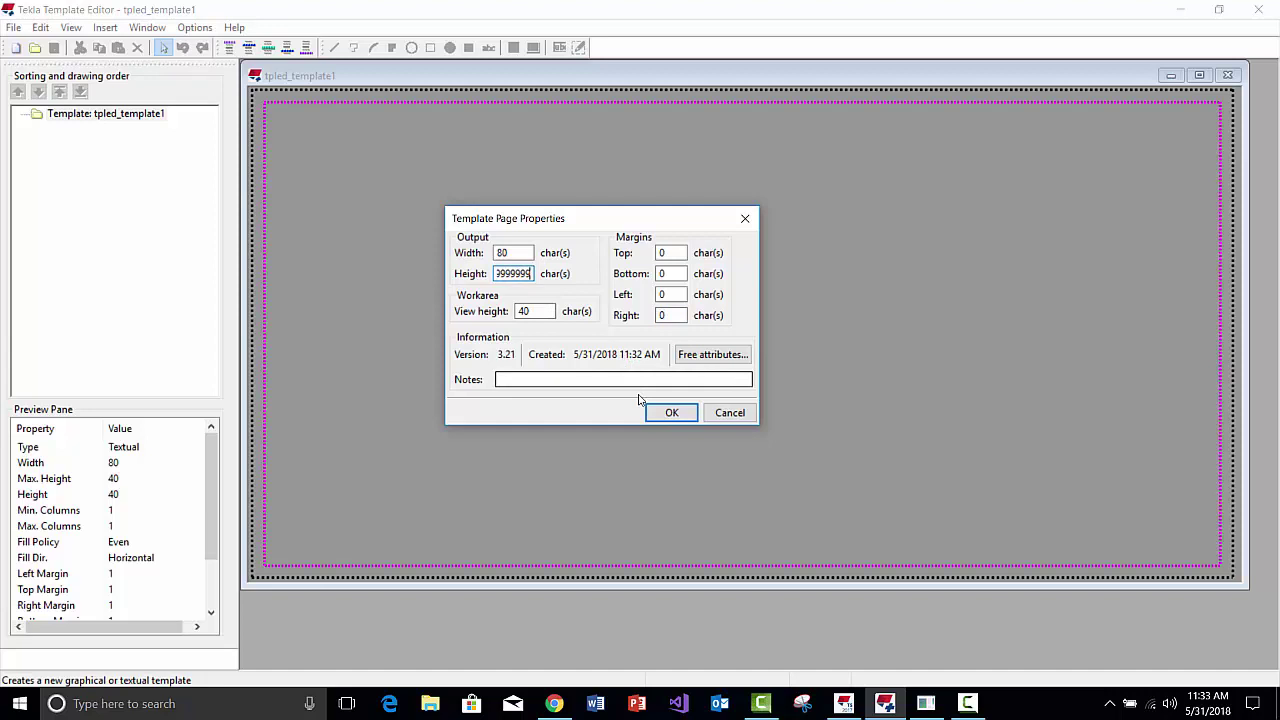
left_click(668, 412)
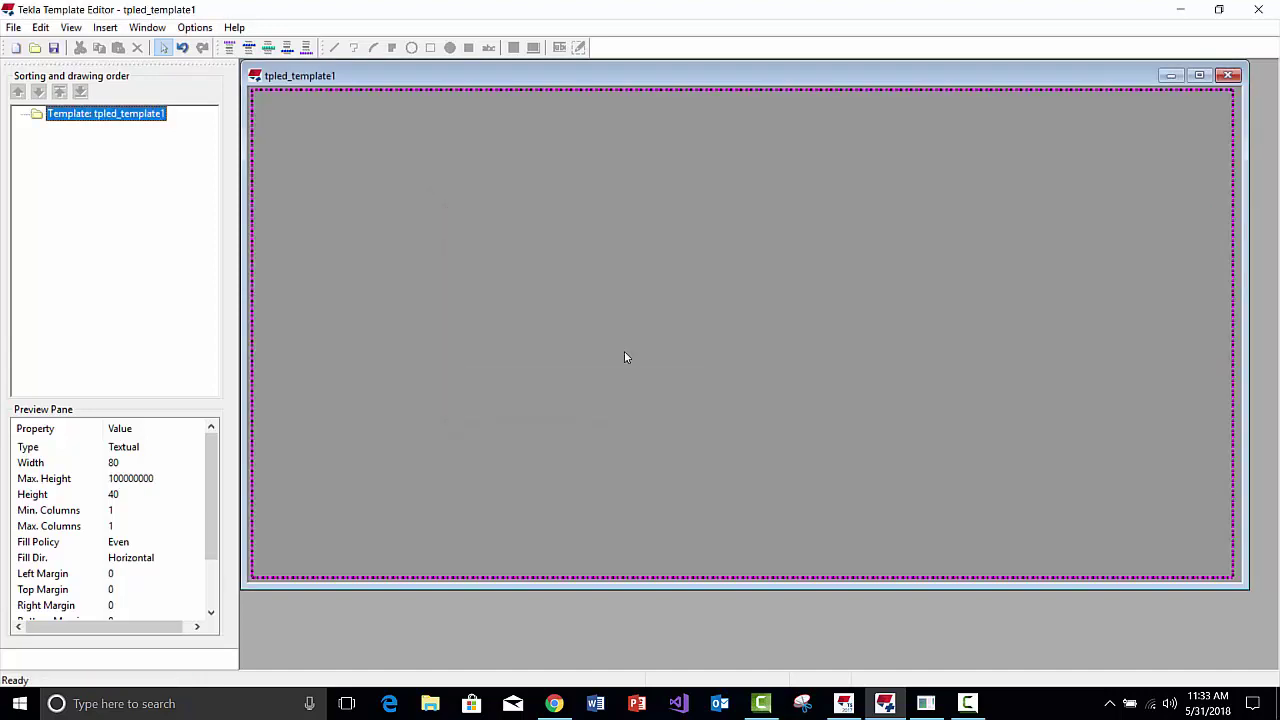
Save the template as MyNestedReport in the TeklaStructuresModels folder on the C: drive
left_click(54, 47)
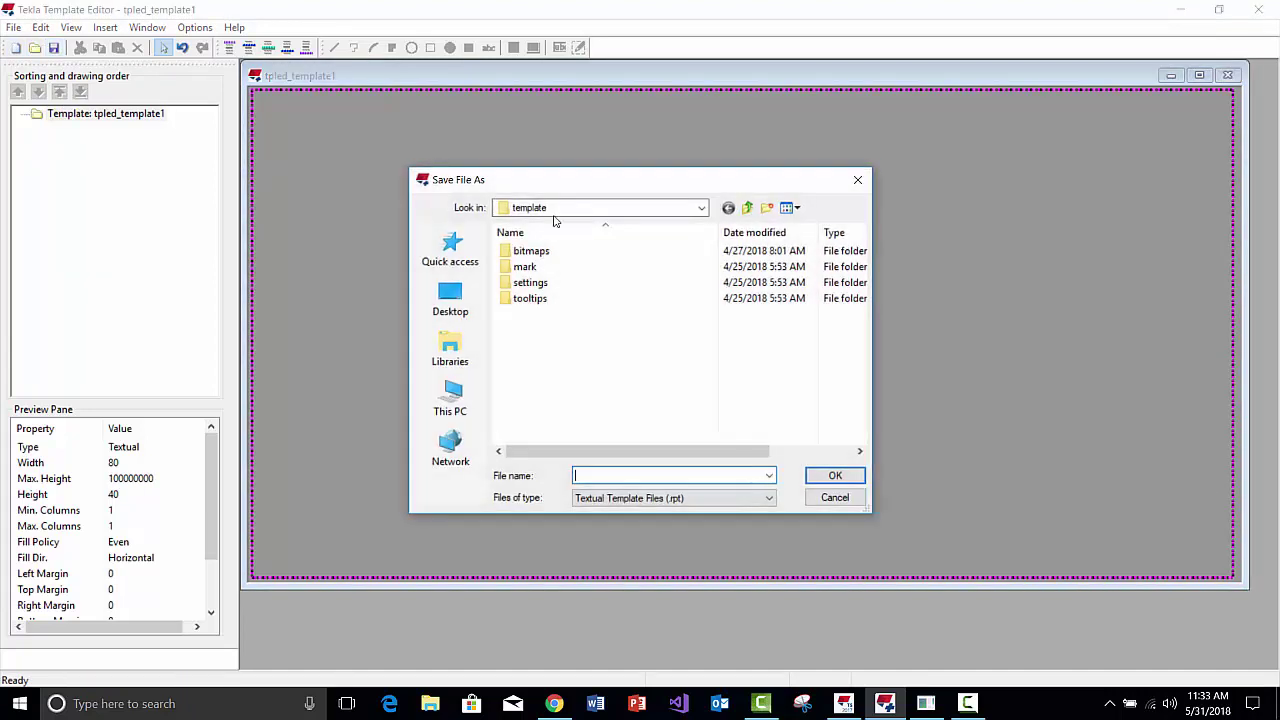
left_click(700, 208)
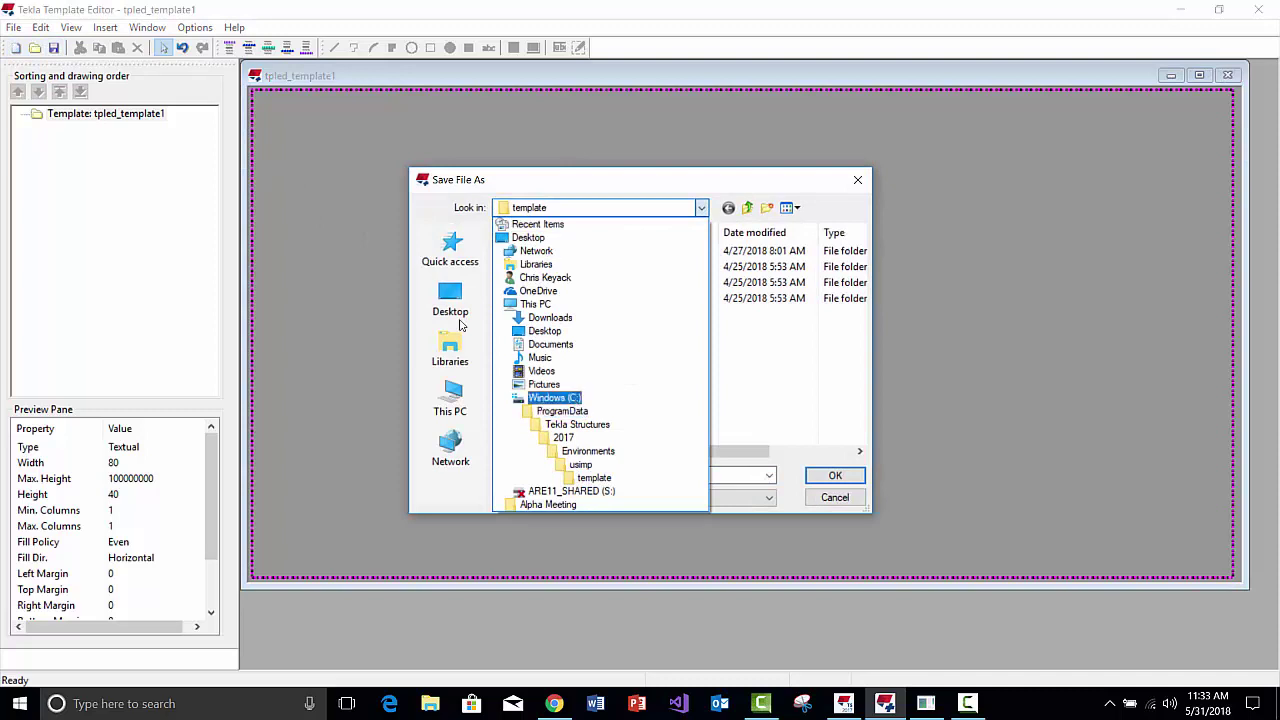
left_click(554, 397)
double_click(598, 408)
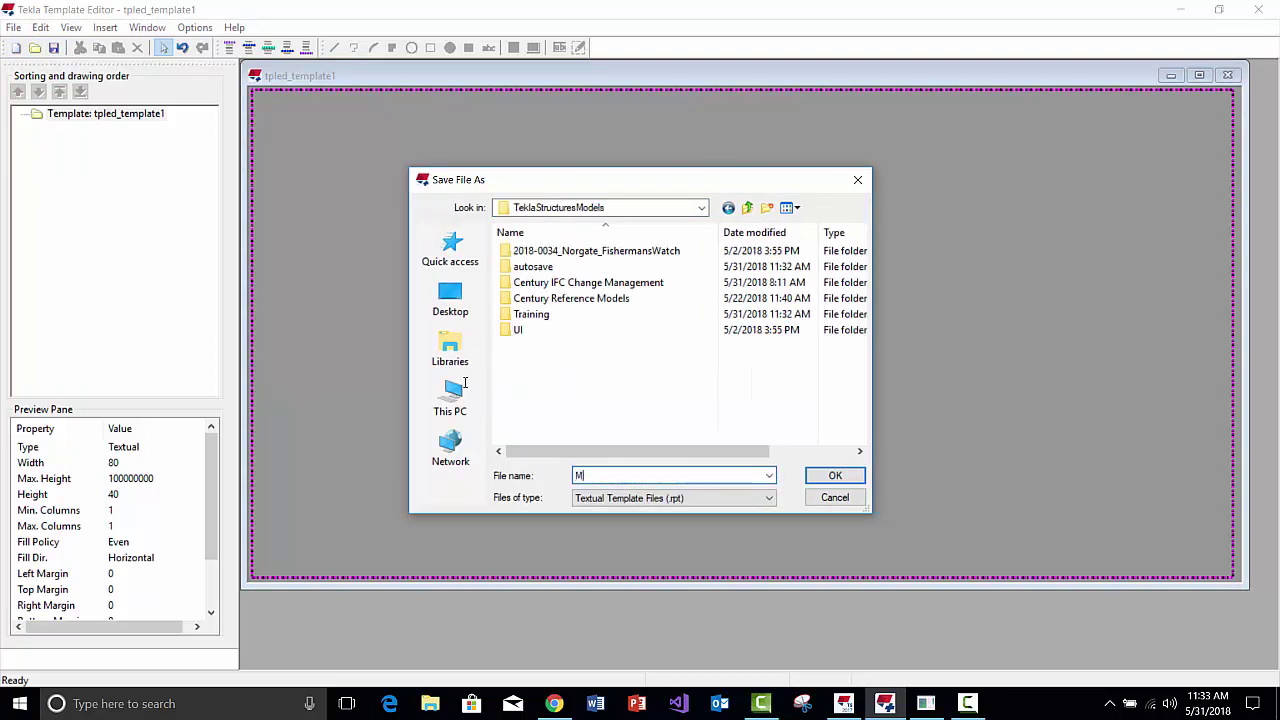
type("NestedRe")
key("Return")
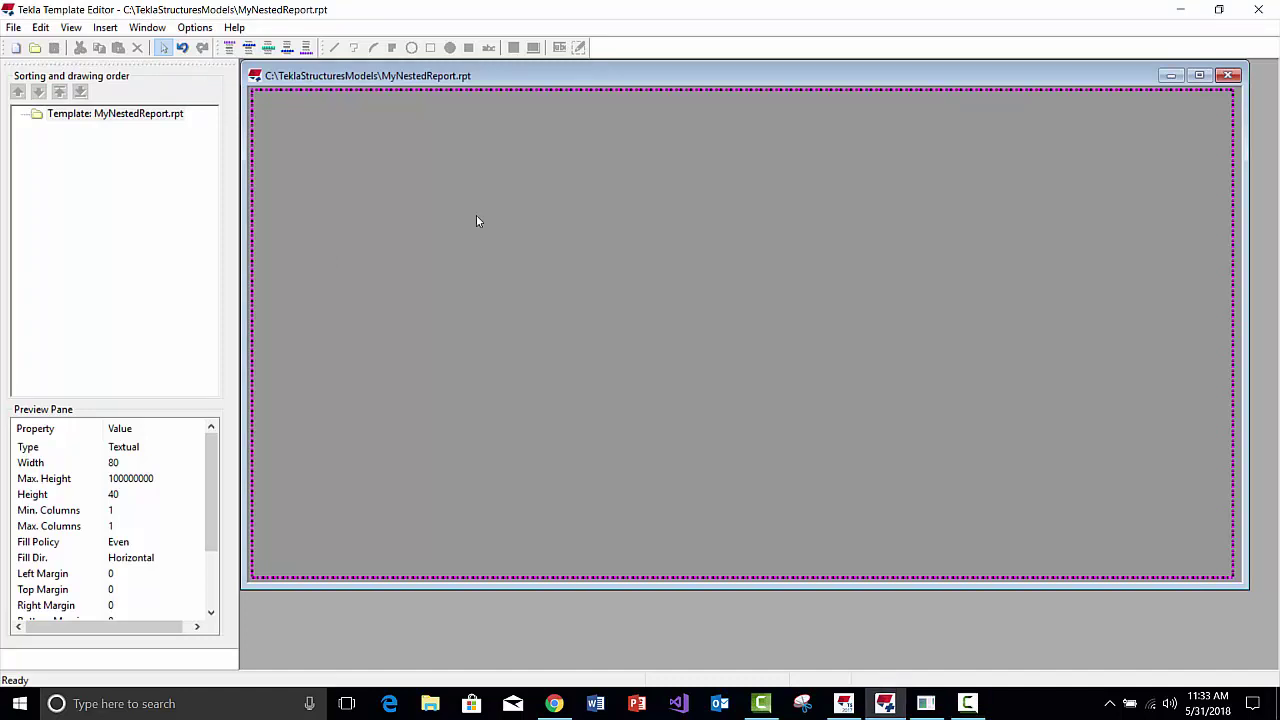
Insert a header component into the nested report template
left_click(106, 28)
mouse_move(129, 54)
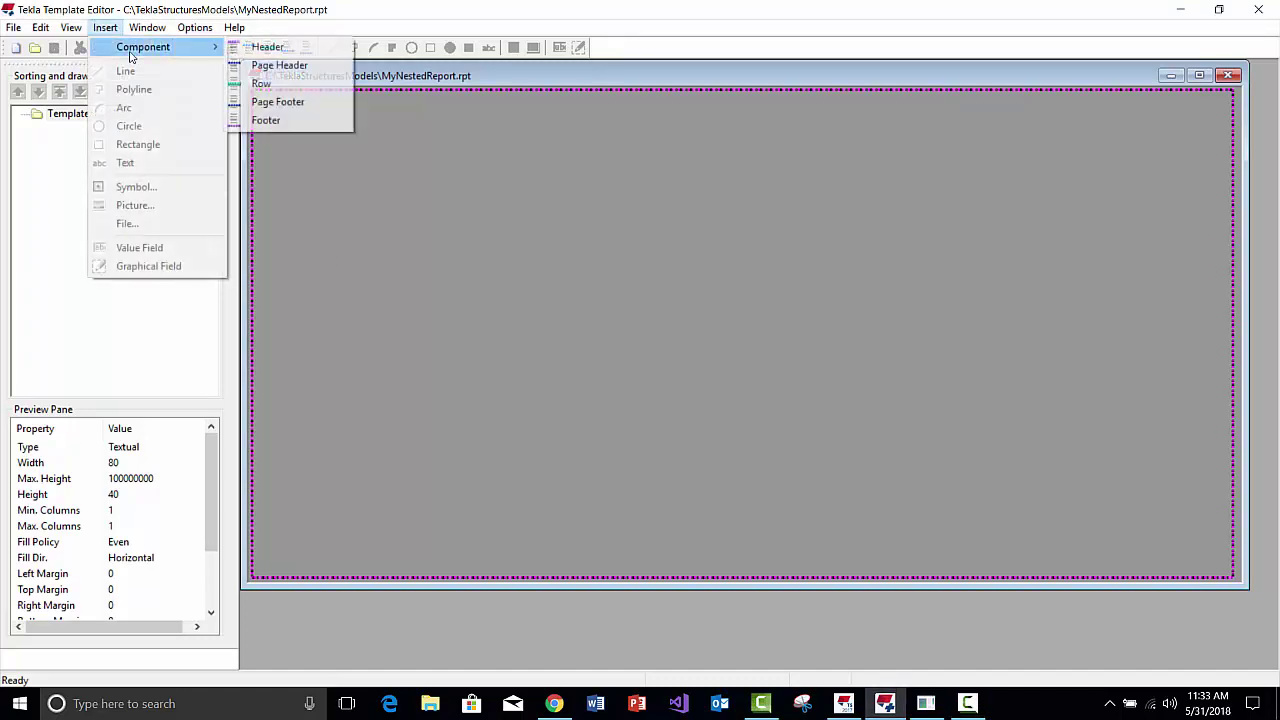
left_click(270, 48)
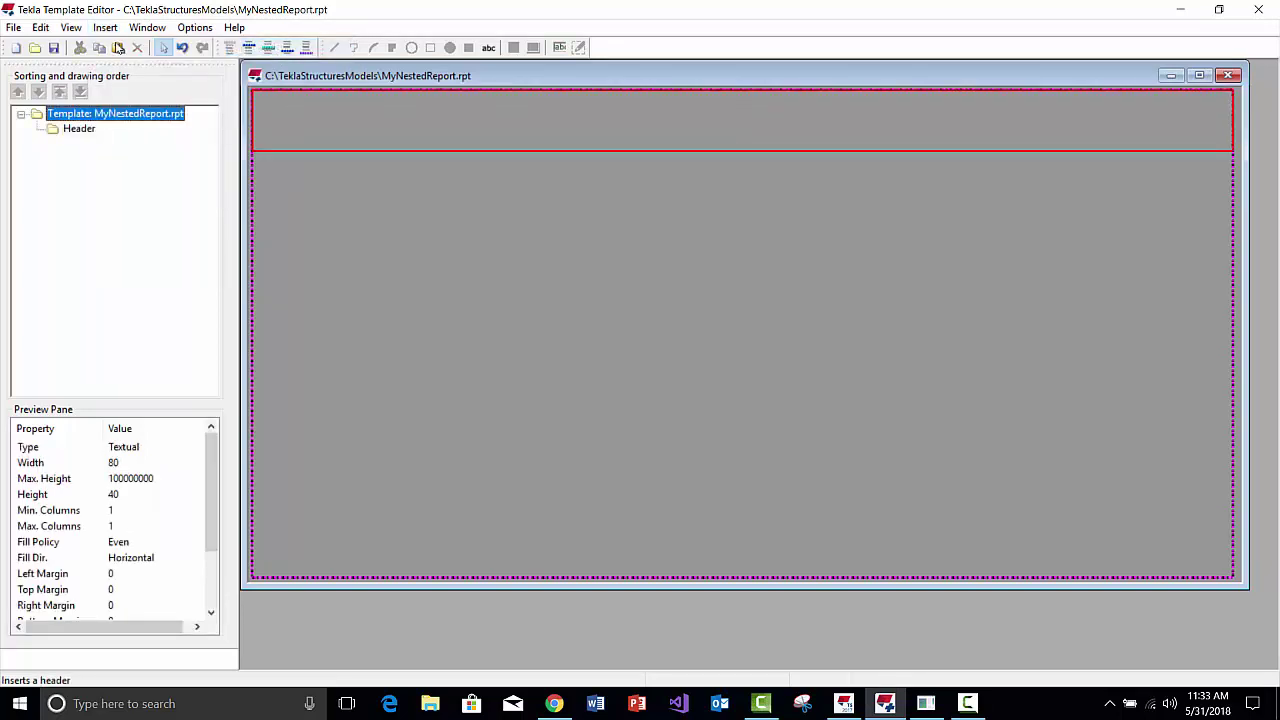
Insert a row with the DRAWING content type below the header
left_click(105, 28)
mouse_move(189, 46)
left_click(258, 83)
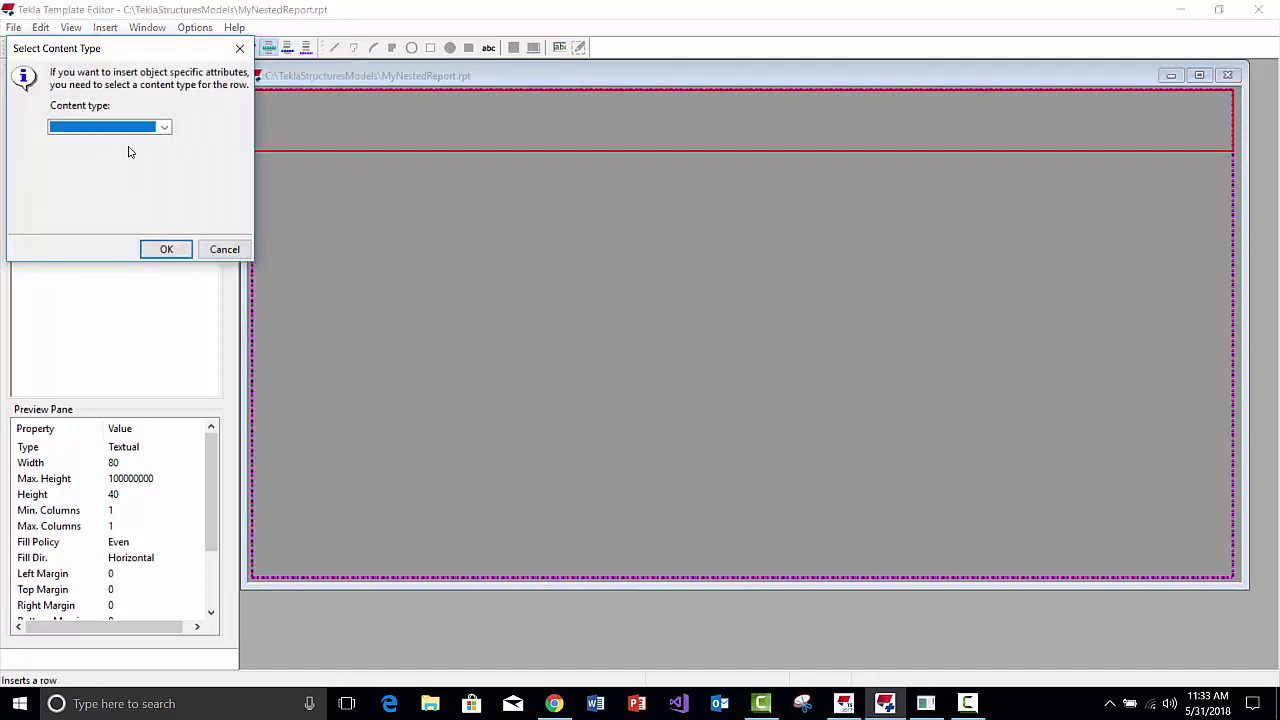
left_click(108, 127)
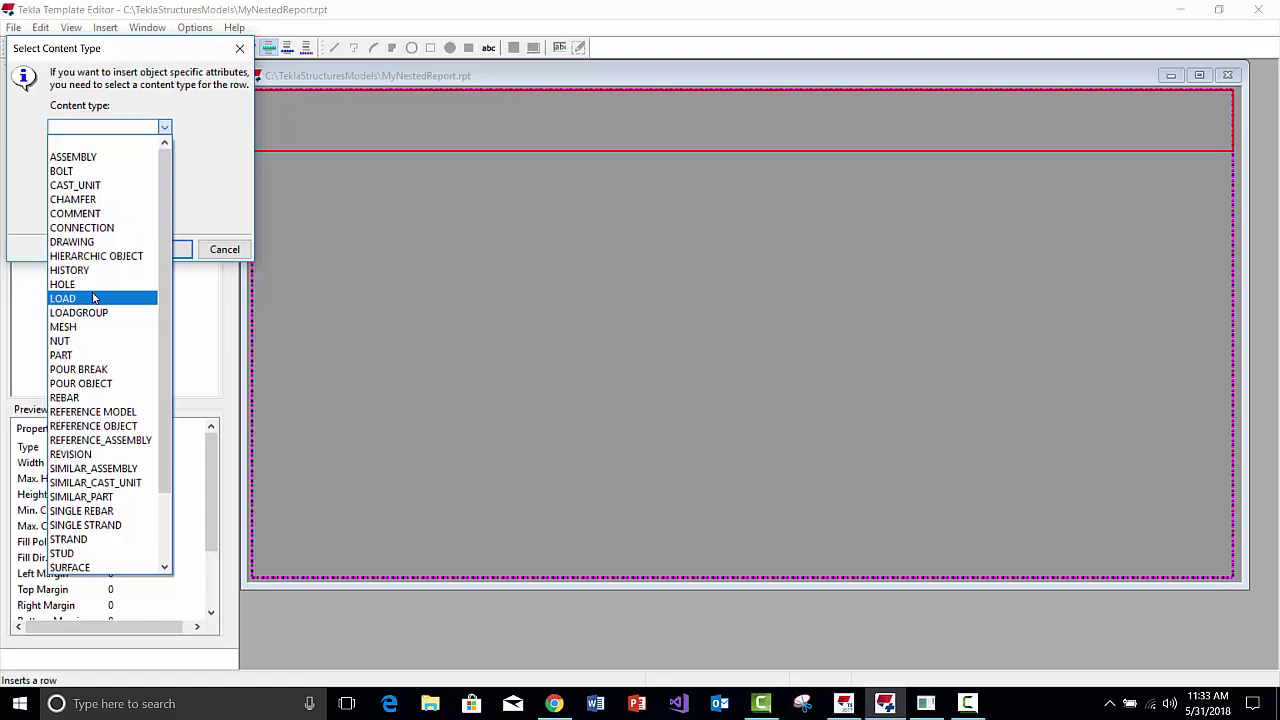
left_click(88, 242)
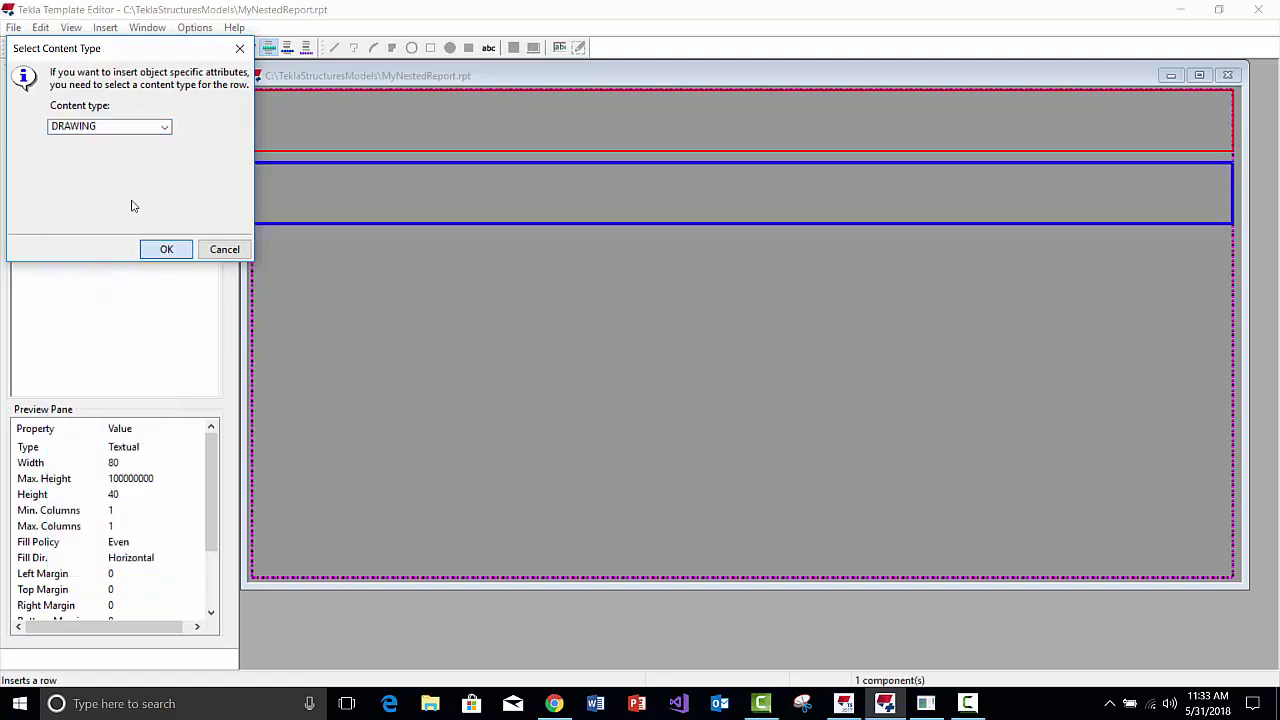
left_click(166, 249)
Insert a row with the ASSEMBLY content type at template level, below the DRAWING row
left_click(80, 113)
left_click(105, 27)
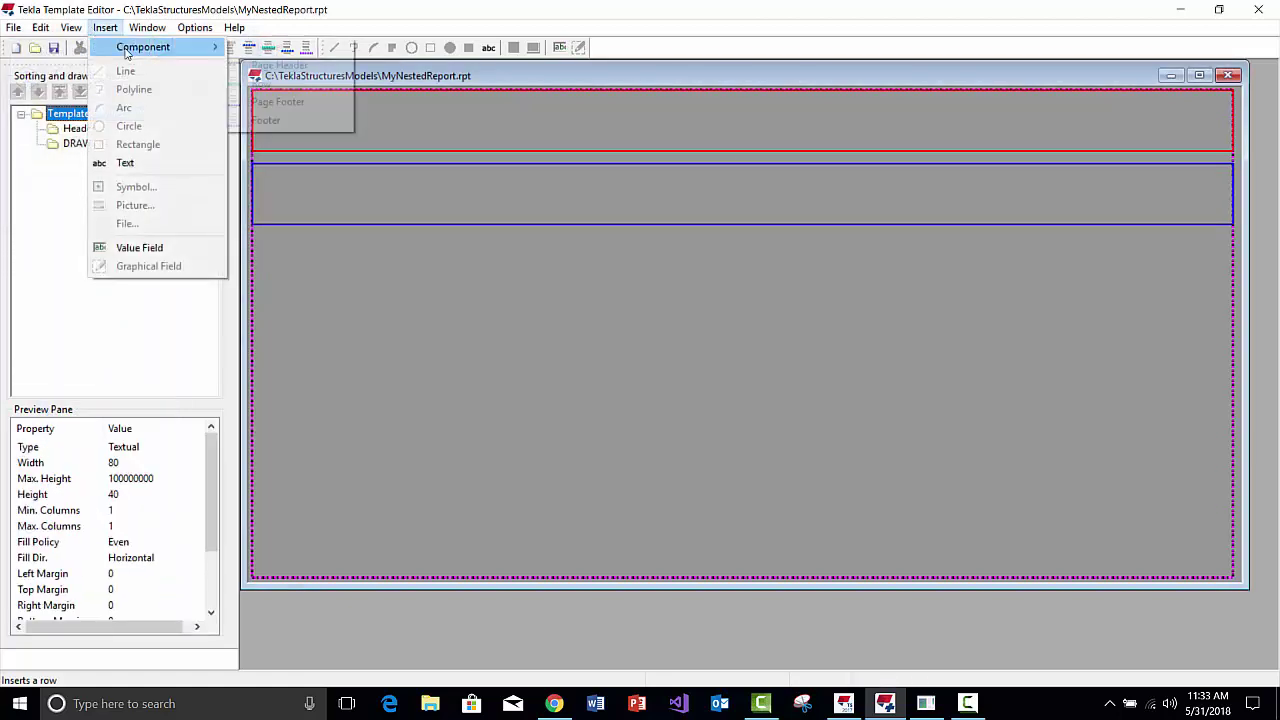
mouse_move(202, 57)
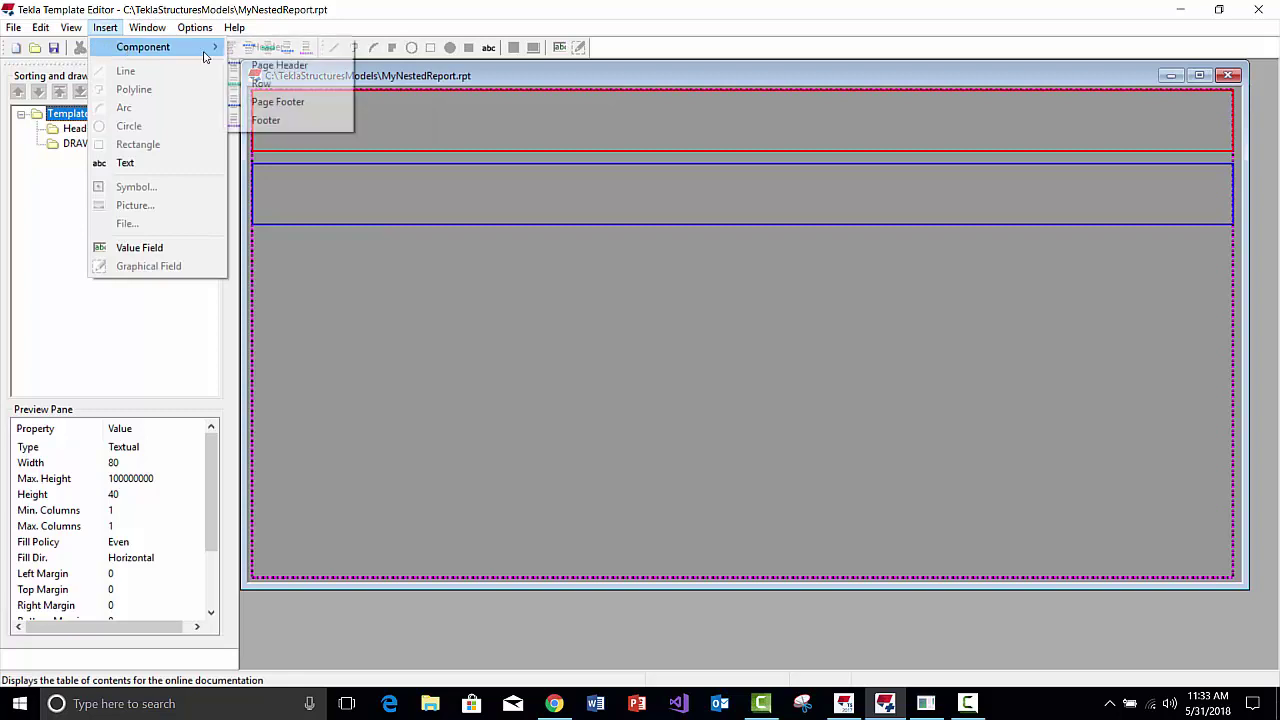
left_click(275, 83)
left_click(105, 127)
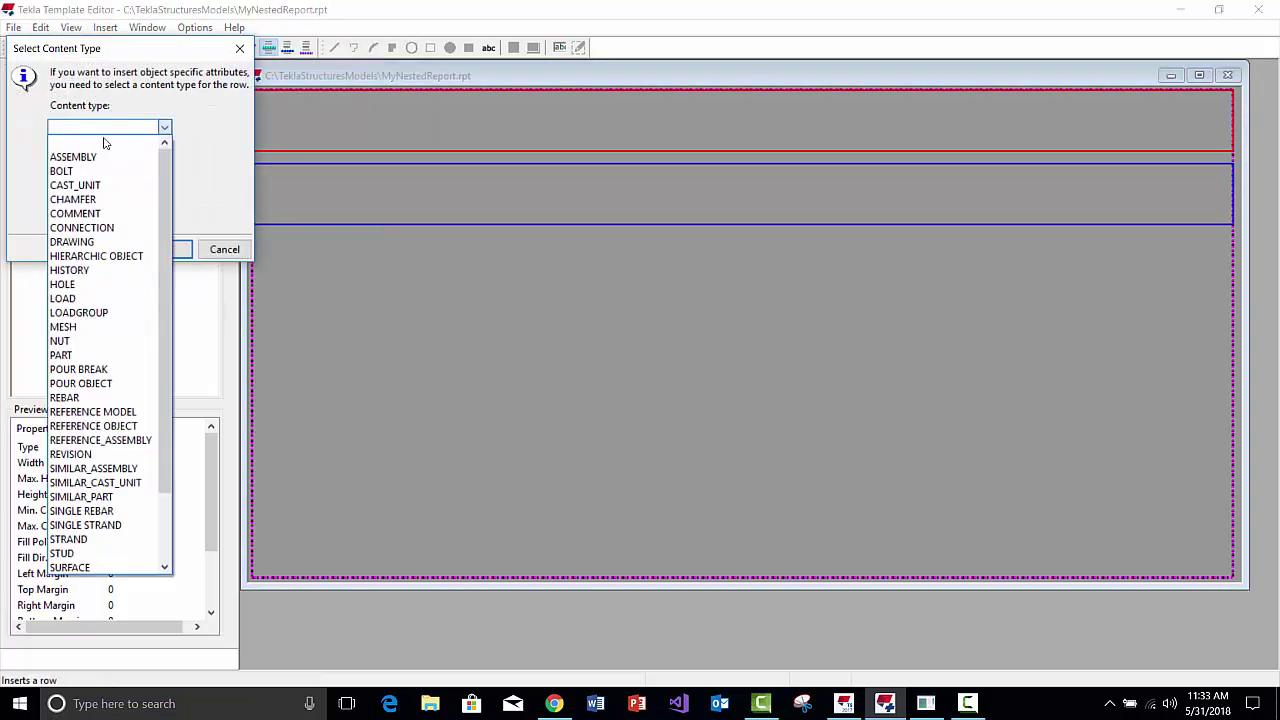
left_click(80, 157)
left_click(160, 249)
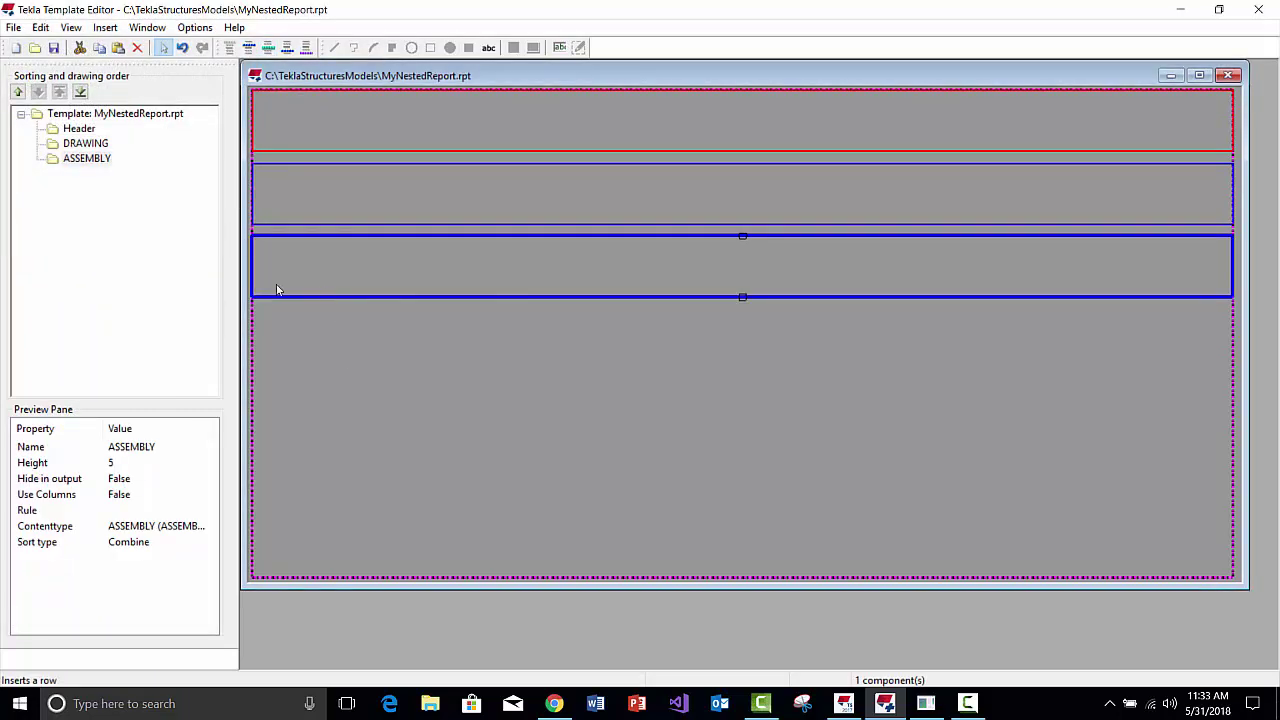
Insert a row with the PART content type at template level, below the ASSEMBLY row
left_click(521, 96)
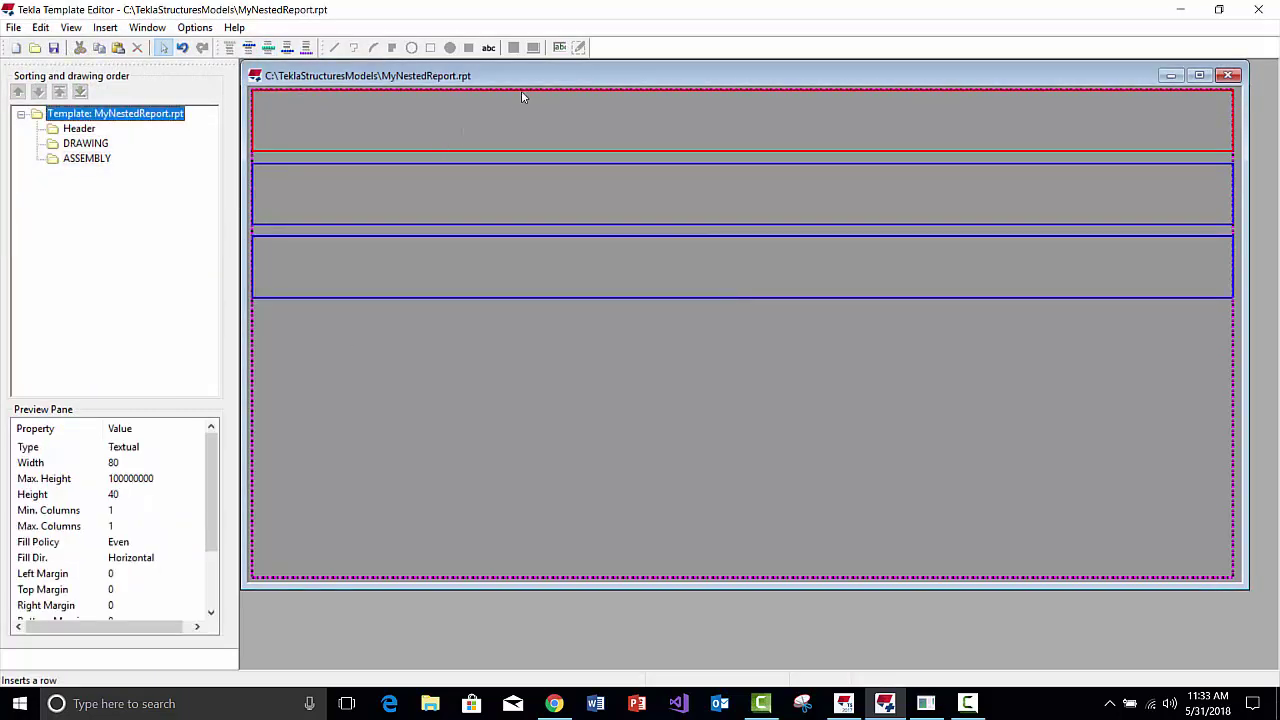
left_click(105, 27)
mouse_move(123, 47)
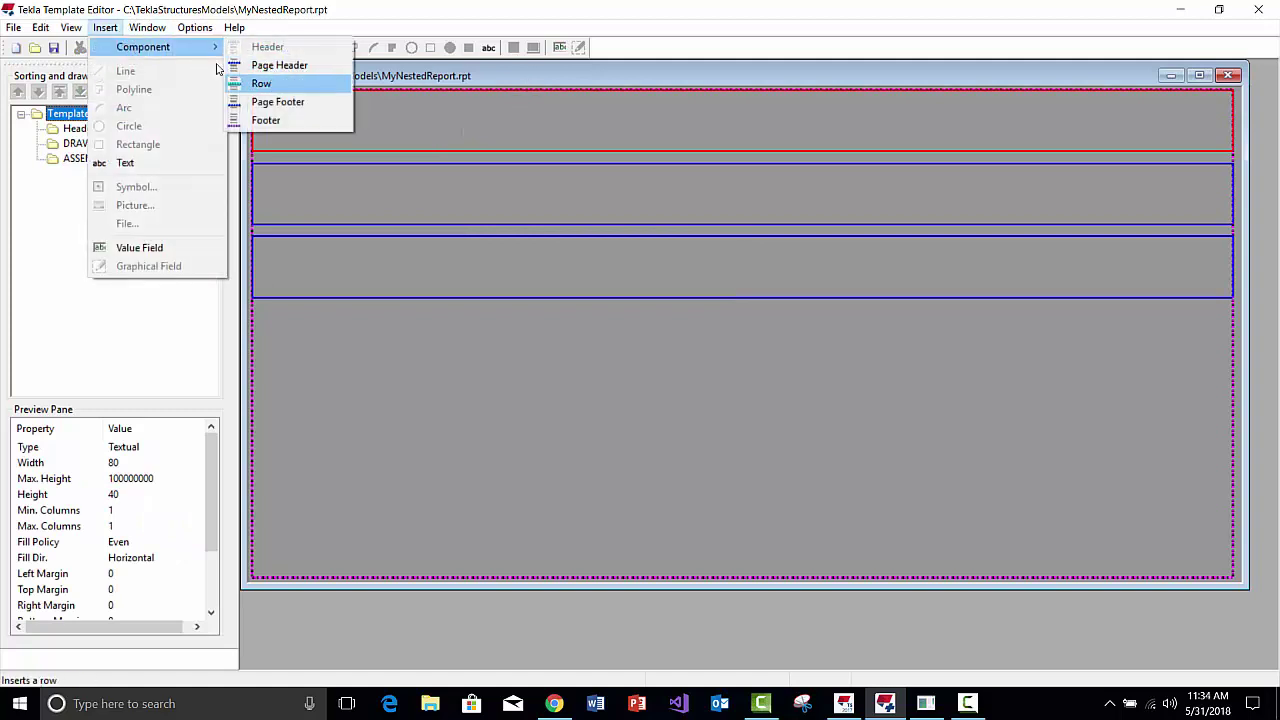
left_click(268, 80)
left_click(100, 127)
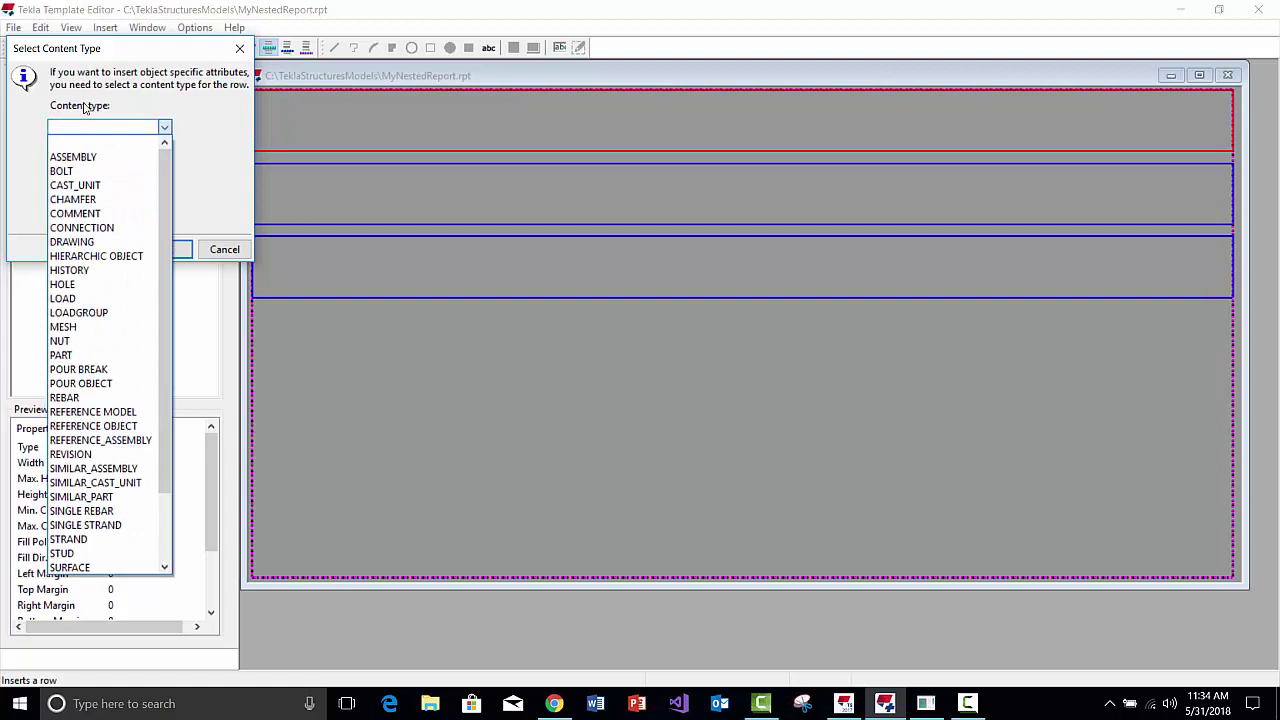
left_click(75, 355)
left_click(163, 249)
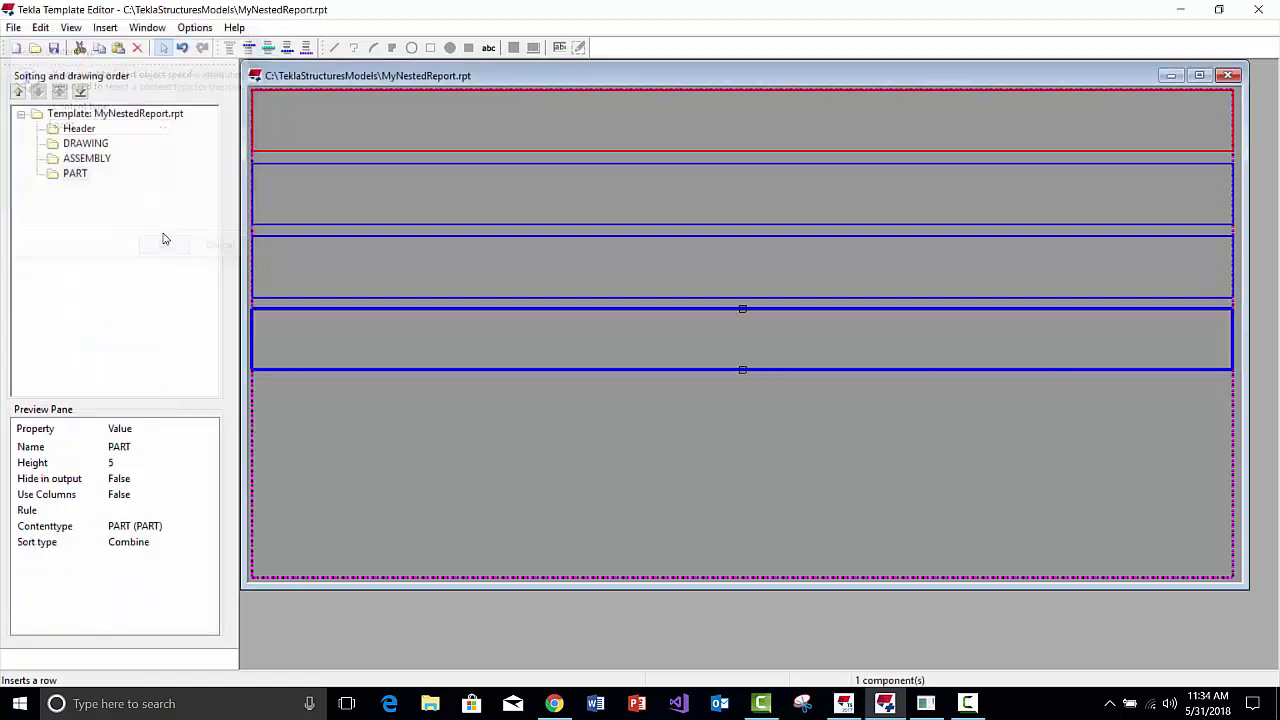
Insert a row with the BOLT content type below the PART row and save the template
left_click(130, 113)
left_click(105, 27)
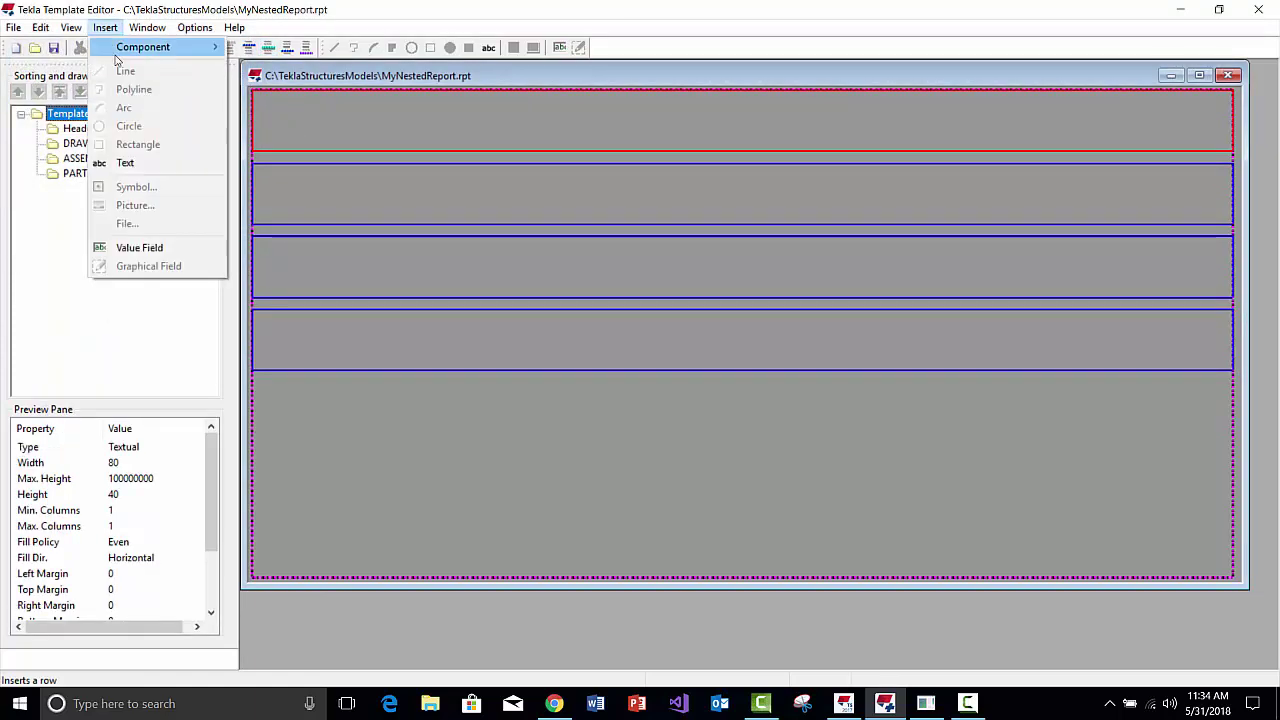
mouse_move(122, 52)
left_click(255, 83)
scroll(100, 180, "up", 4)
left_click(80, 168)
left_click(165, 249)
left_click(394, 462)
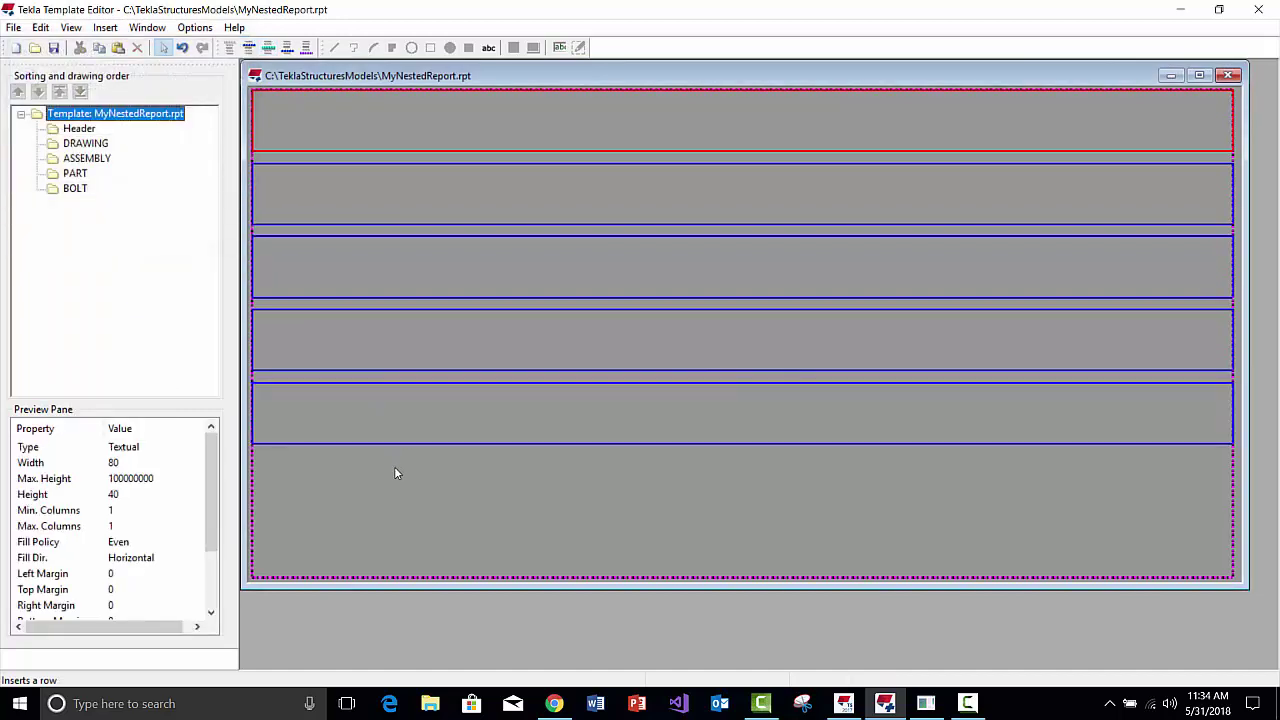
left_click(52, 47)
Examine the DRAWING, ASSEMBLY, PART and BOLT rows and their hierarchy level in the template tree and layout
left_click(21, 114)
left_click(86, 144)
left_click(87, 158)
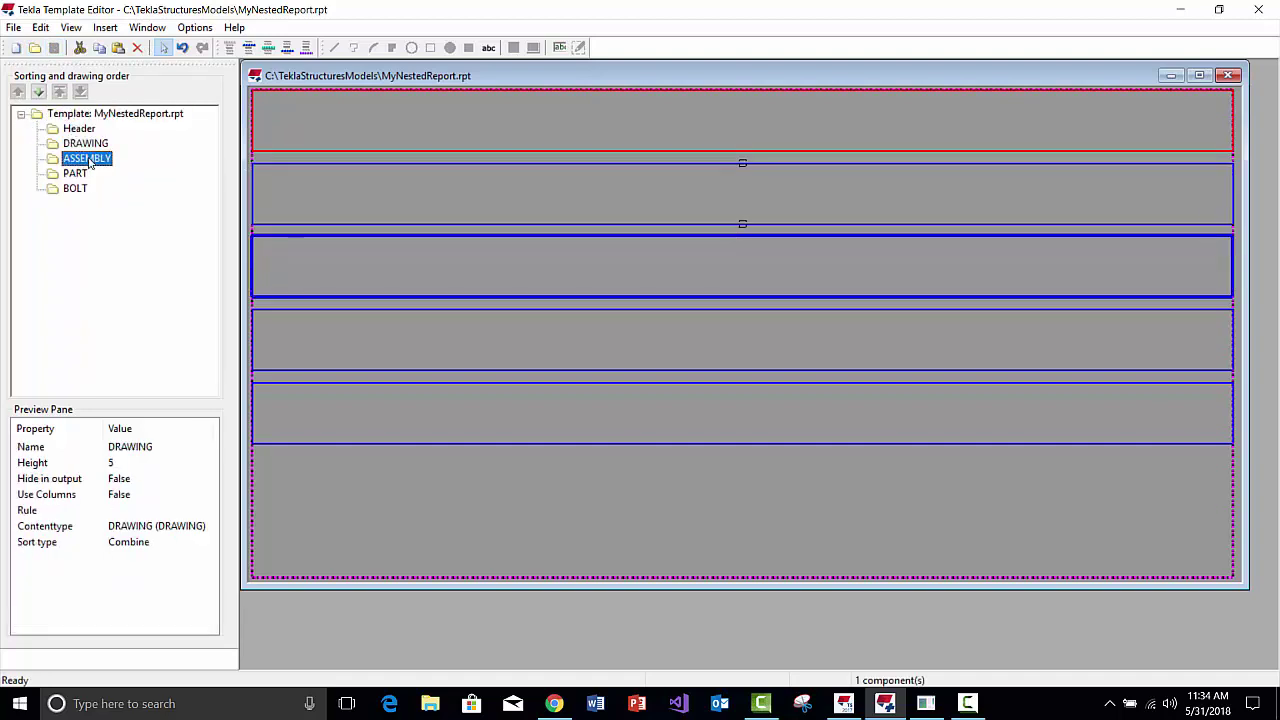
left_click(75, 173)
left_click(75, 188)
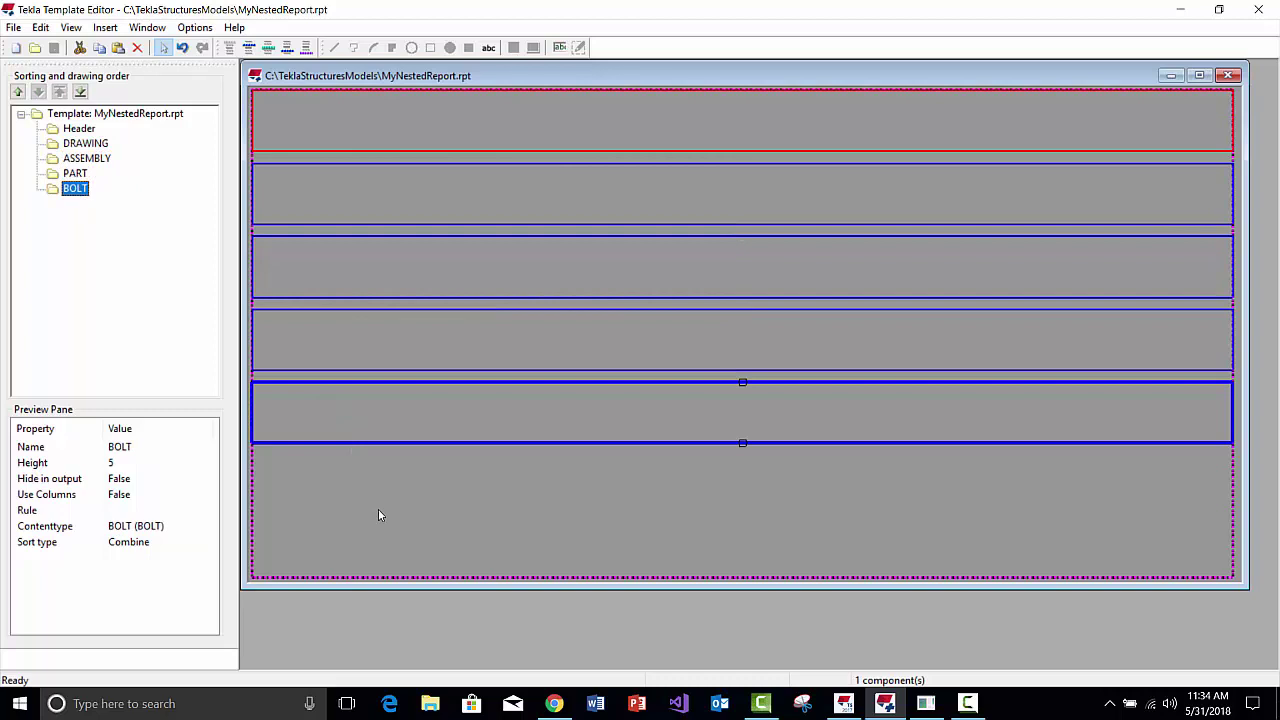
left_click(408, 545)
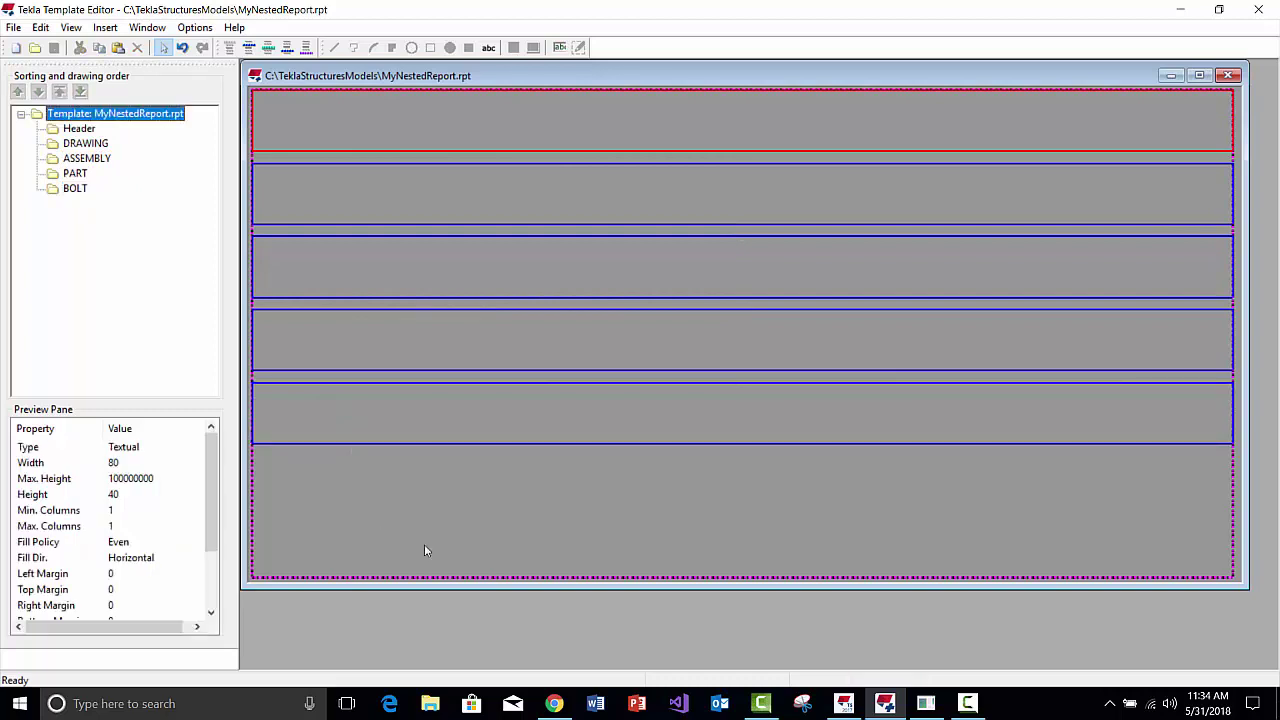
left_click(424, 550)
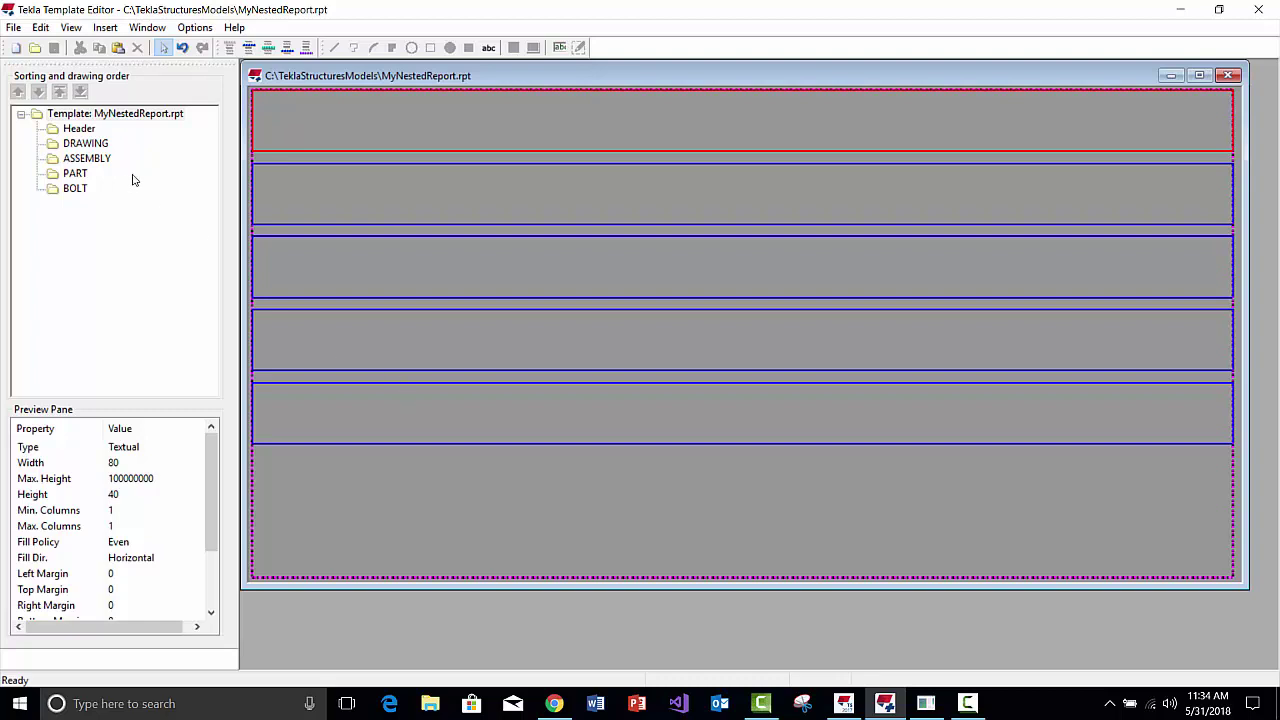
left_click(301, 207)
left_click(307, 250)
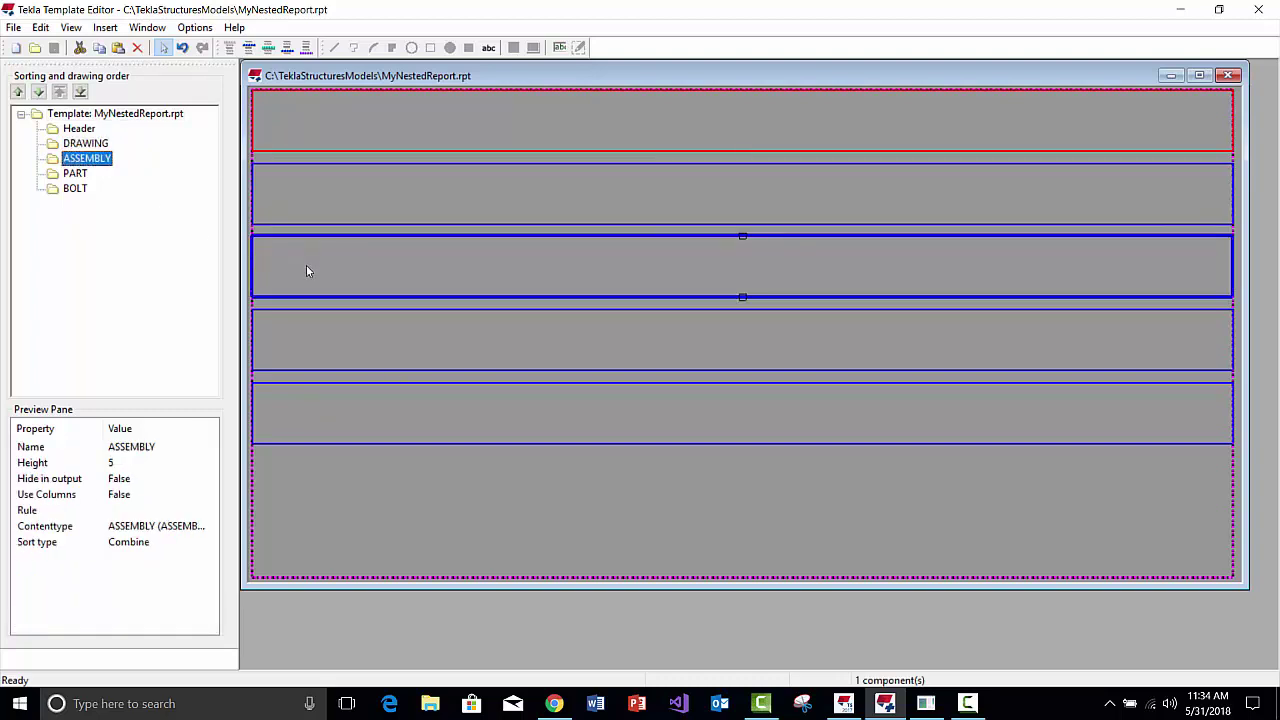
left_click(315, 316)
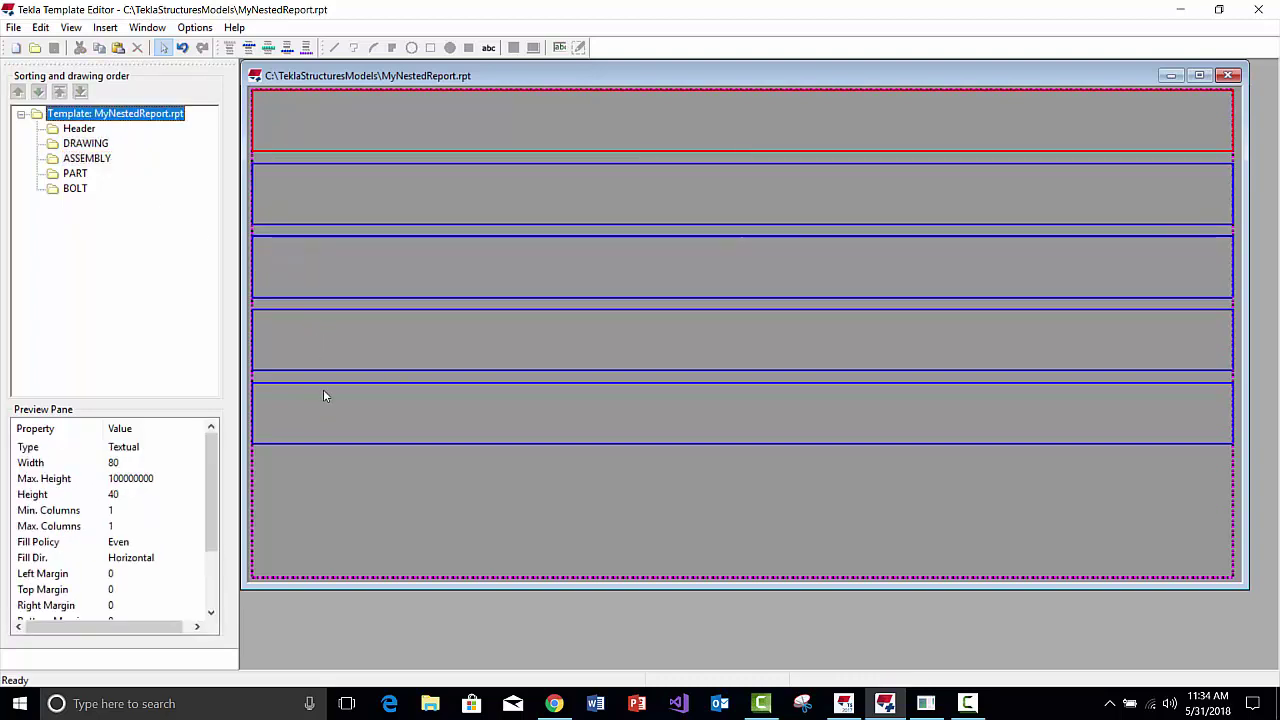
left_click(344, 496)
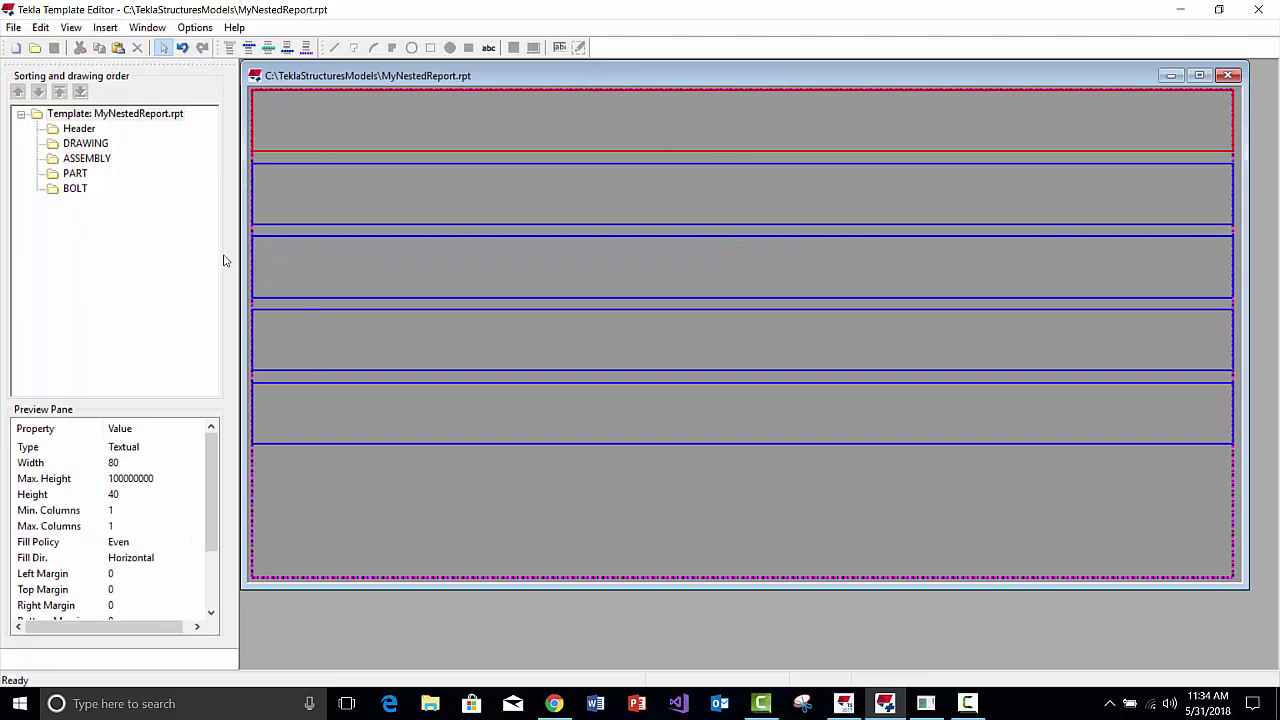
left_click(97, 160)
left_click(77, 175)
left_click(77, 189)
left_click(85, 144)
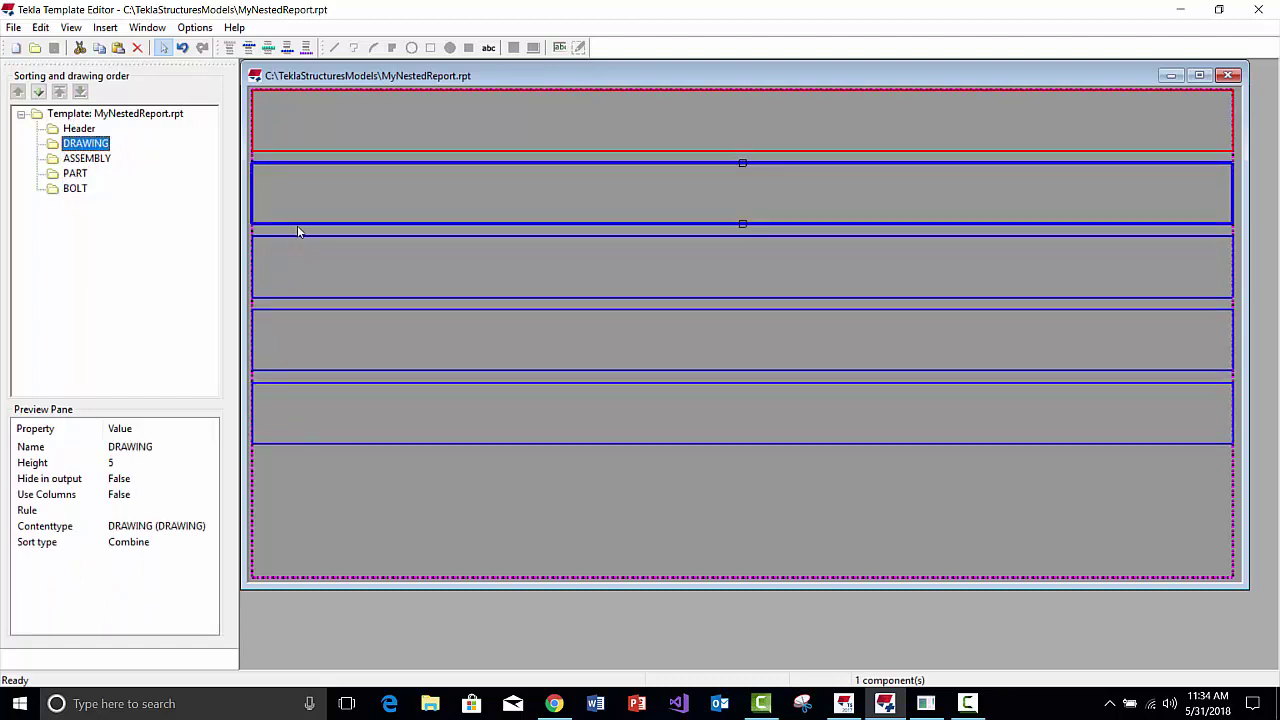
Nest the ASSEMBLY row under the DRAWING row in the template hierarchy
left_click(104, 162)
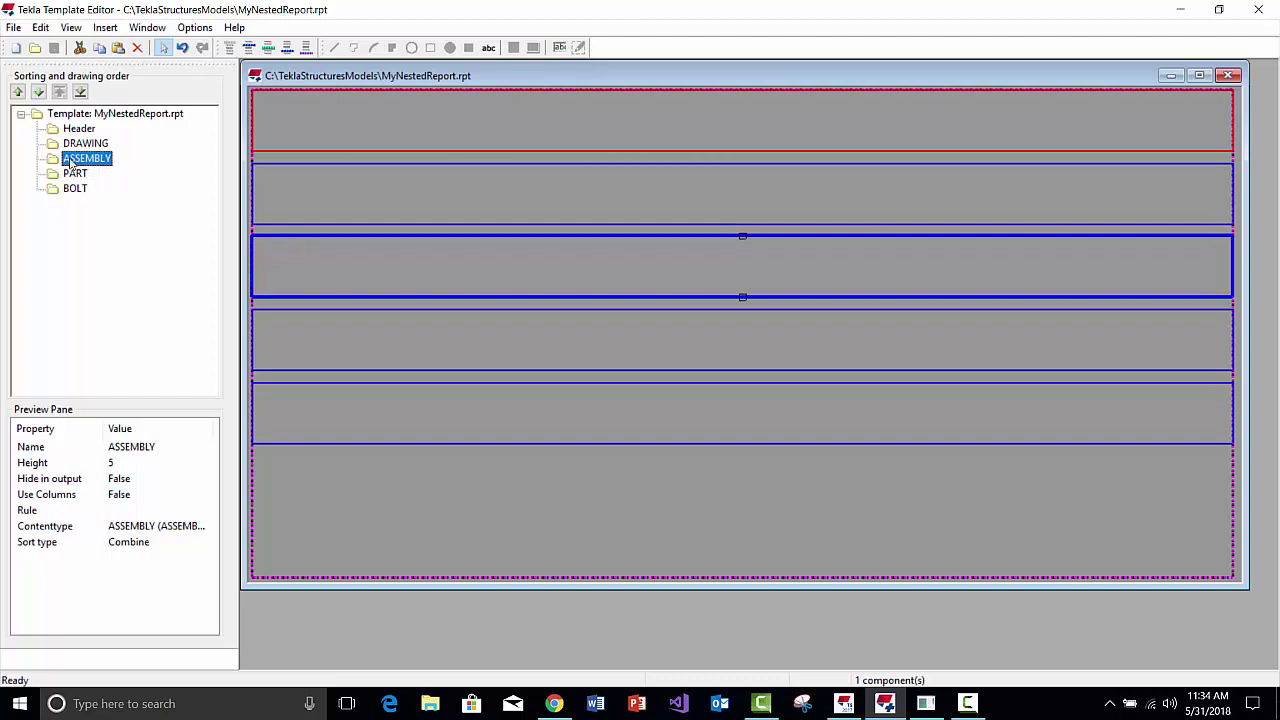
left_click(82, 93)
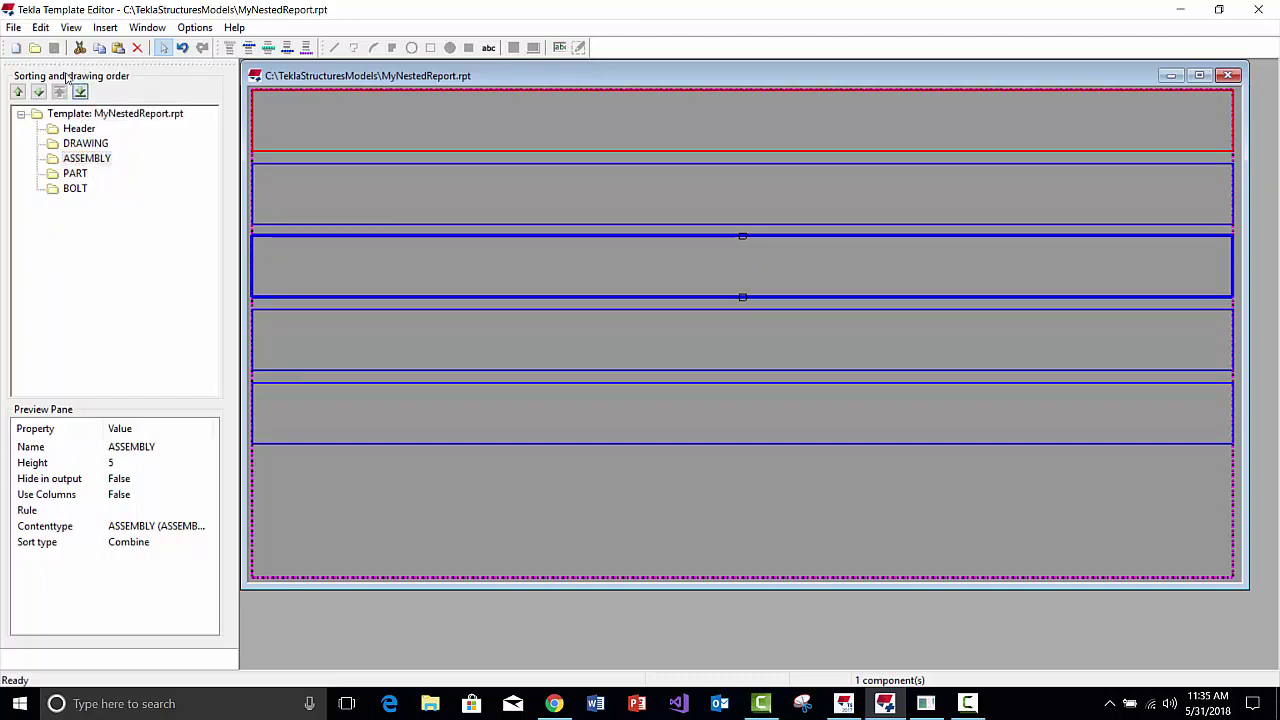
left_click(86, 145)
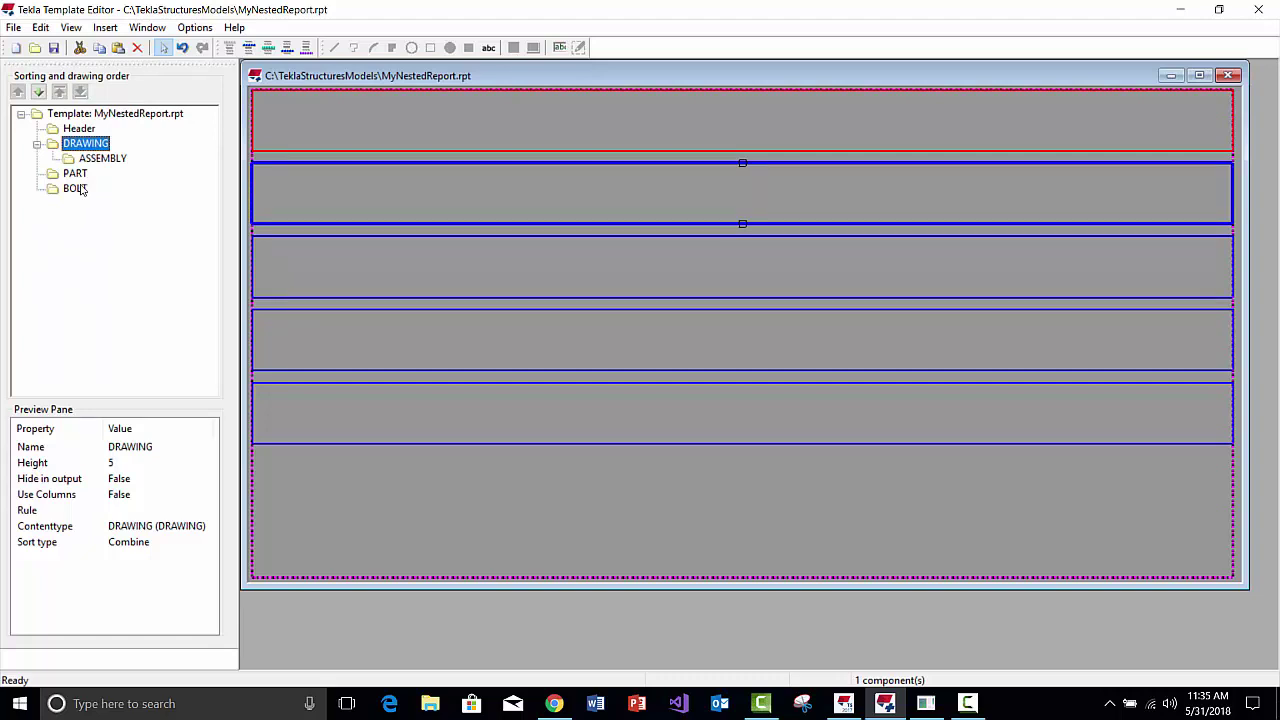
Demote the PART row in the template hierarchy so that it nests under the ASSEMBLY row
left_click(75, 174)
left_click(80, 92)
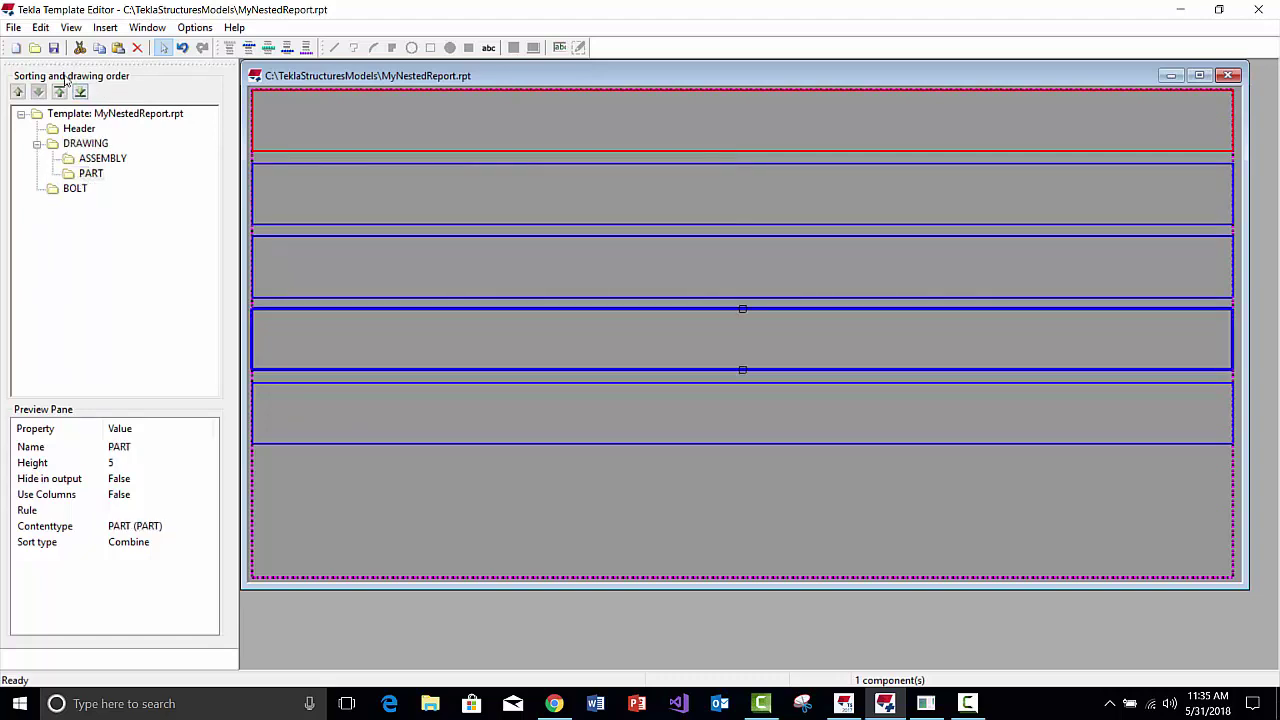
left_click(97, 160)
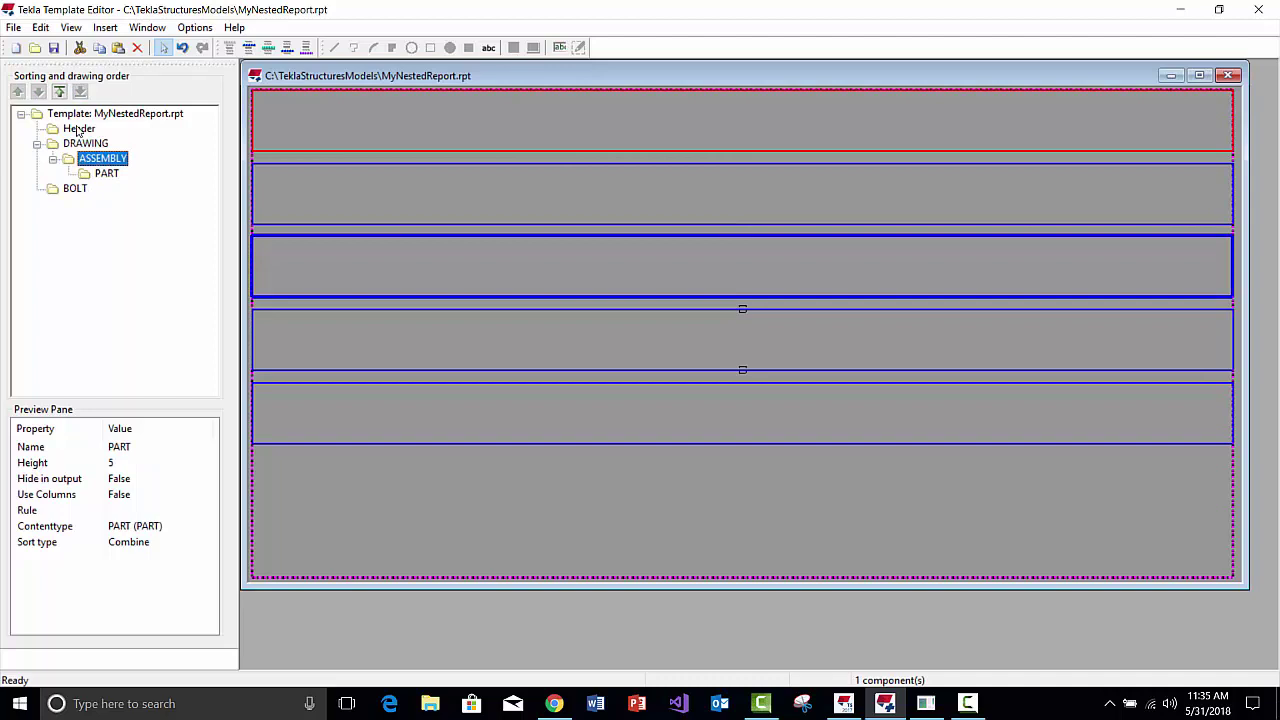
Demote the BOLT row level by level until it nests under the PART row
left_click(80, 189)
left_click(80, 92)
left_click(80, 92)
left_click(80, 92)
left_click(120, 189)
left_click(105, 175)
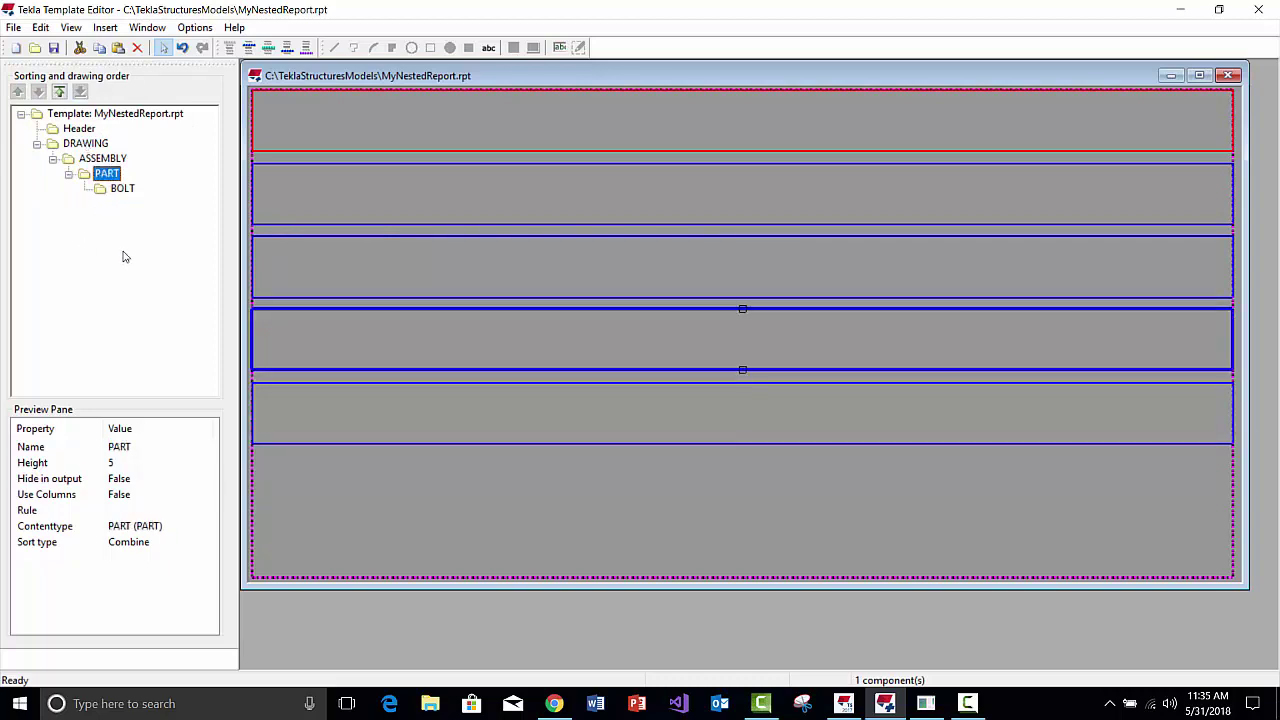
left_click(437, 497)
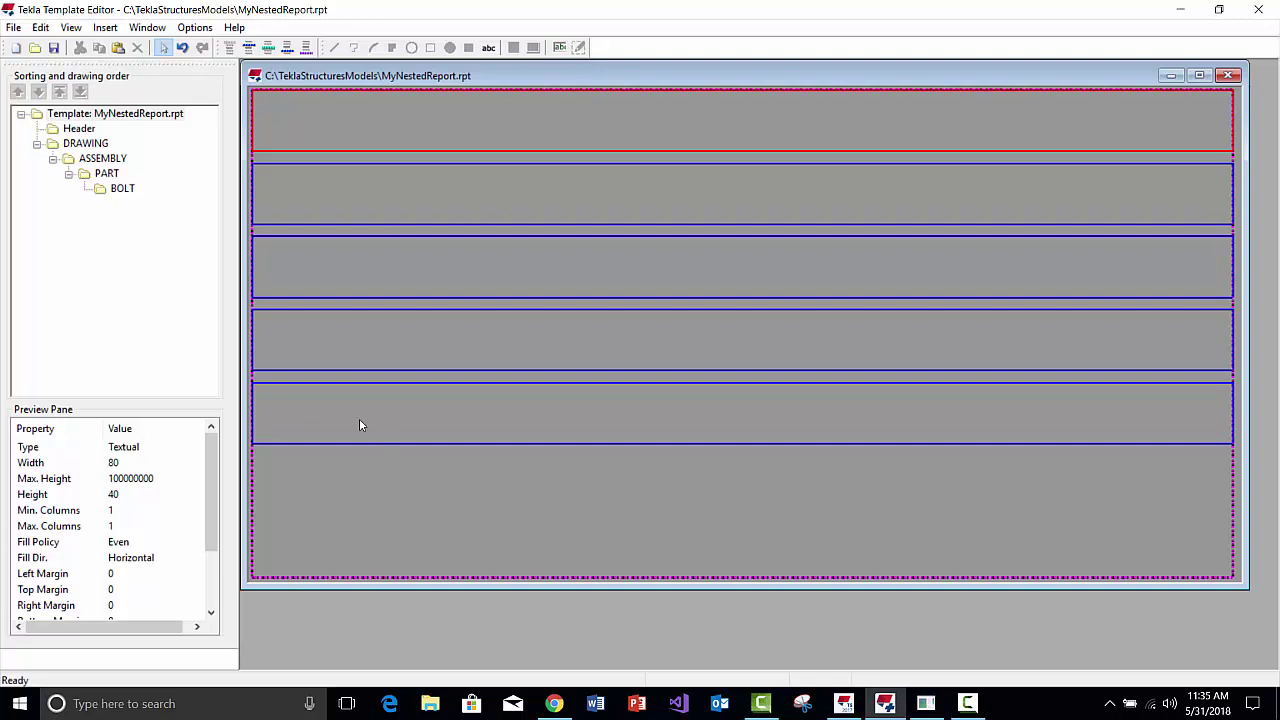
Insert a value field with the NAME attribute at the start of the DRAWING row
left_click(110, 27)
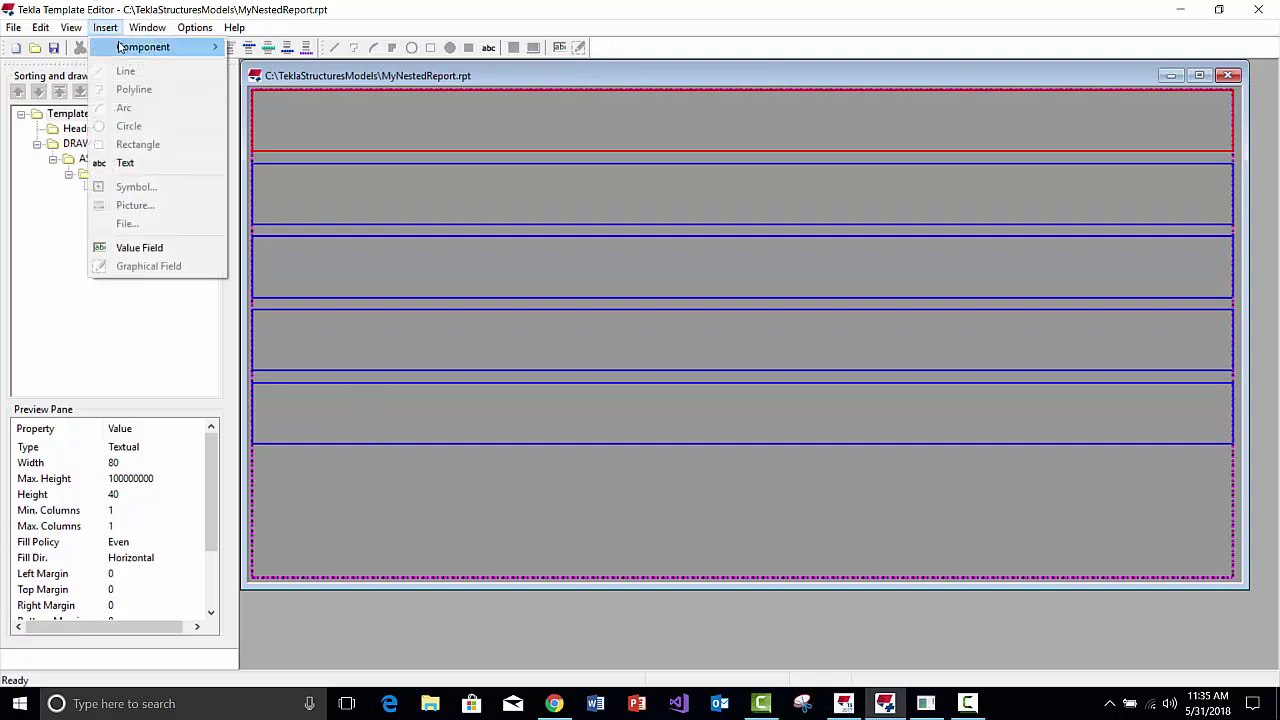
mouse_move(119, 47)
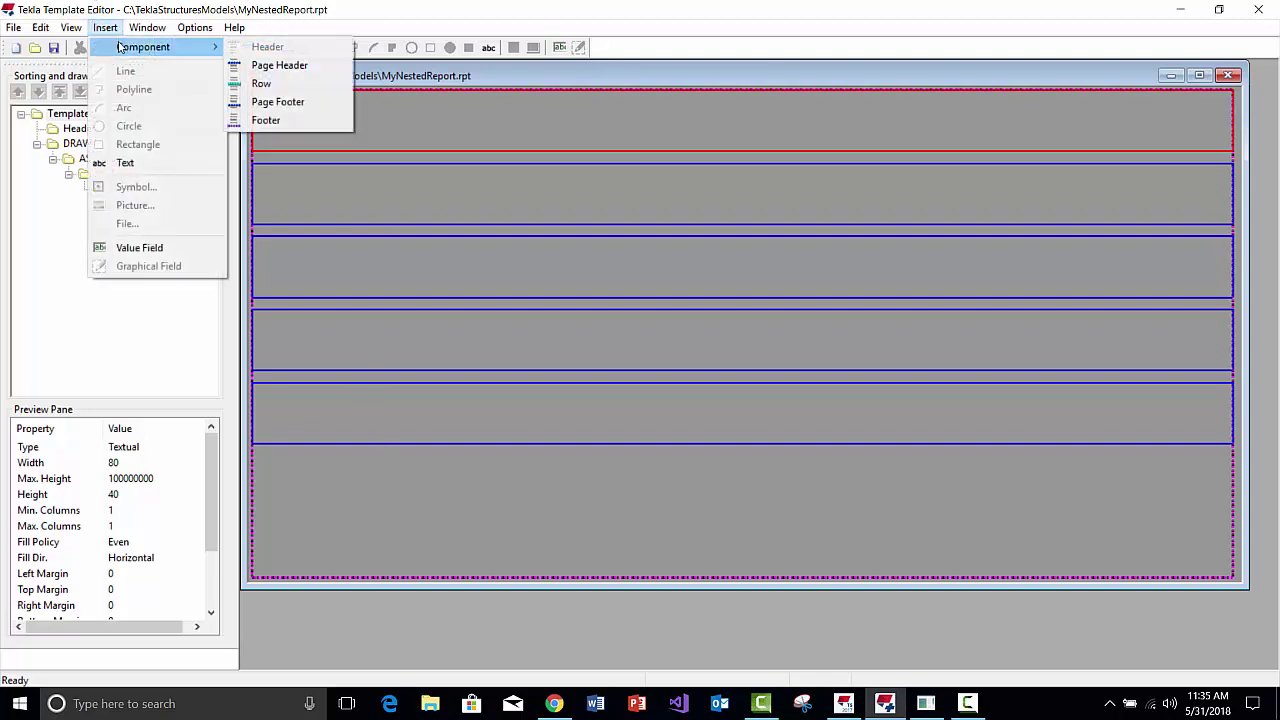
left_click(137, 248)
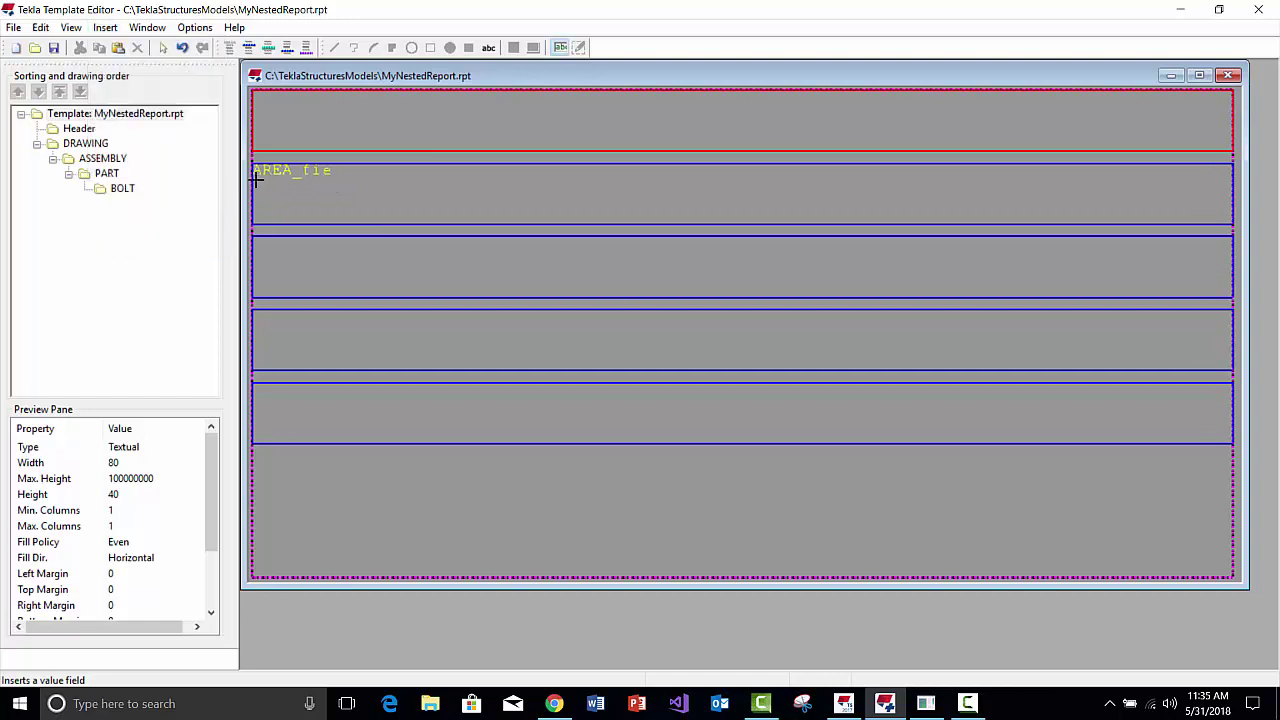
left_click(336, 210)
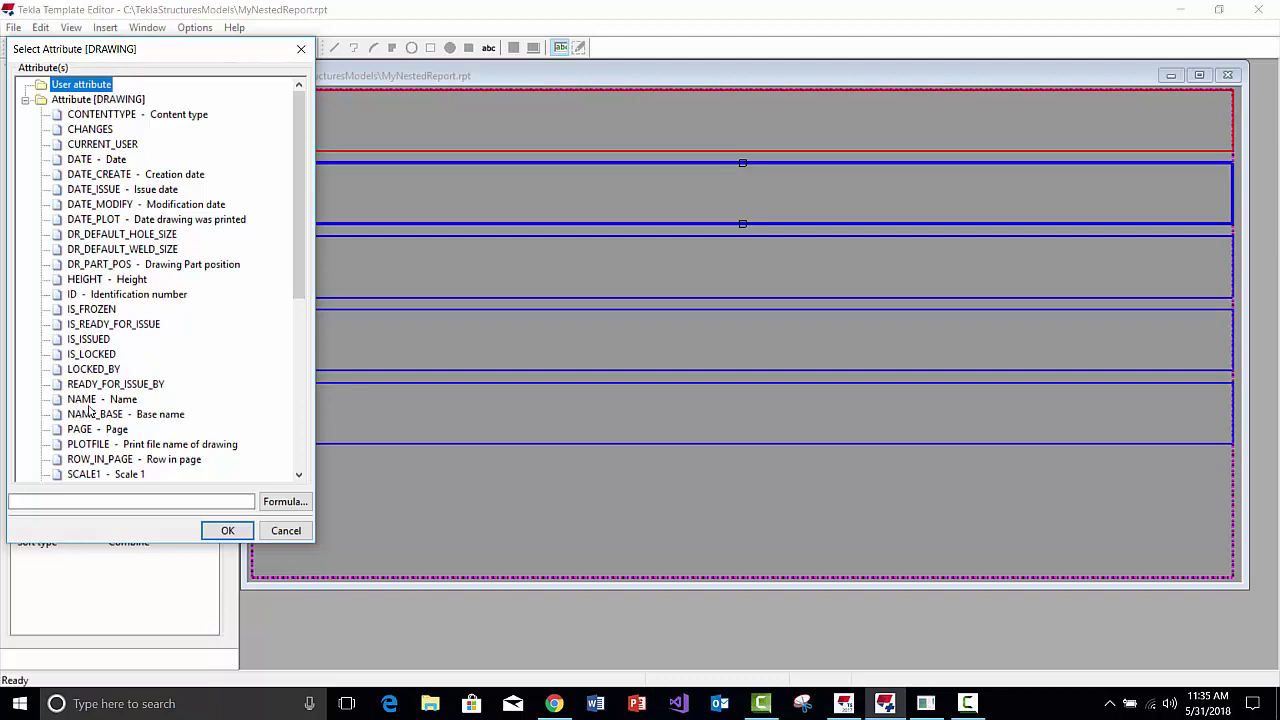
double_click(88, 400)
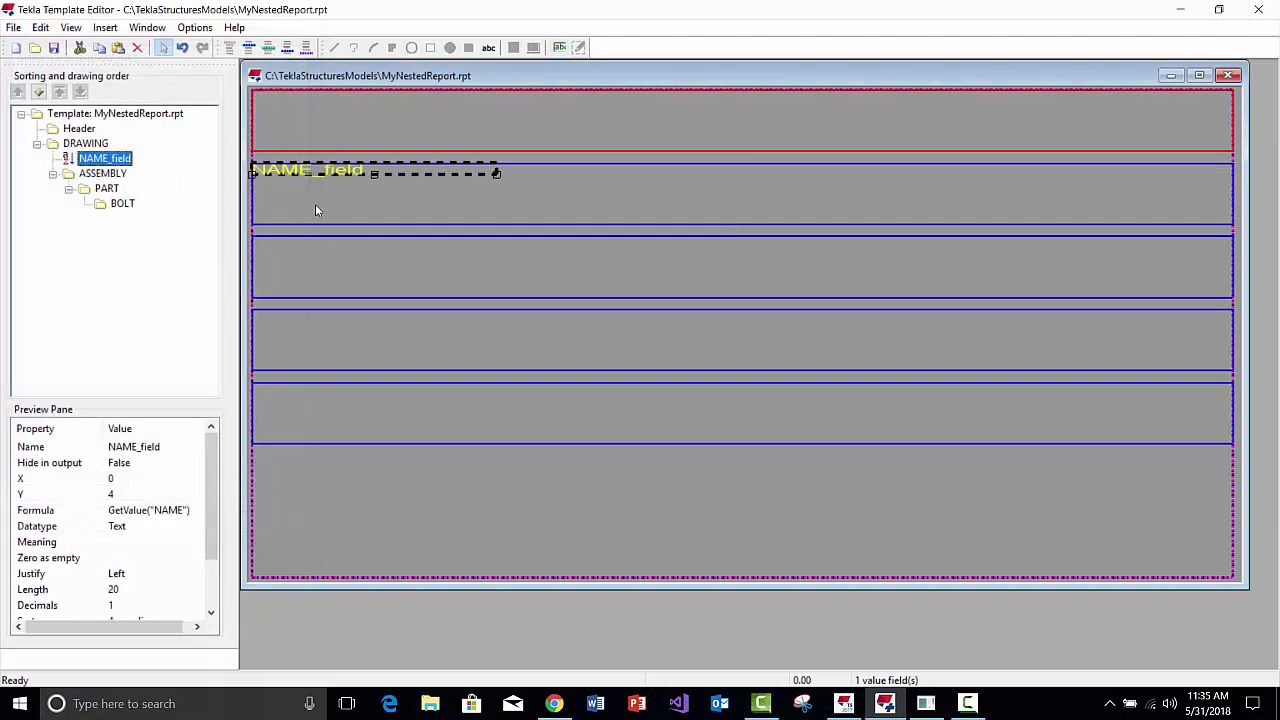
key("Escape")
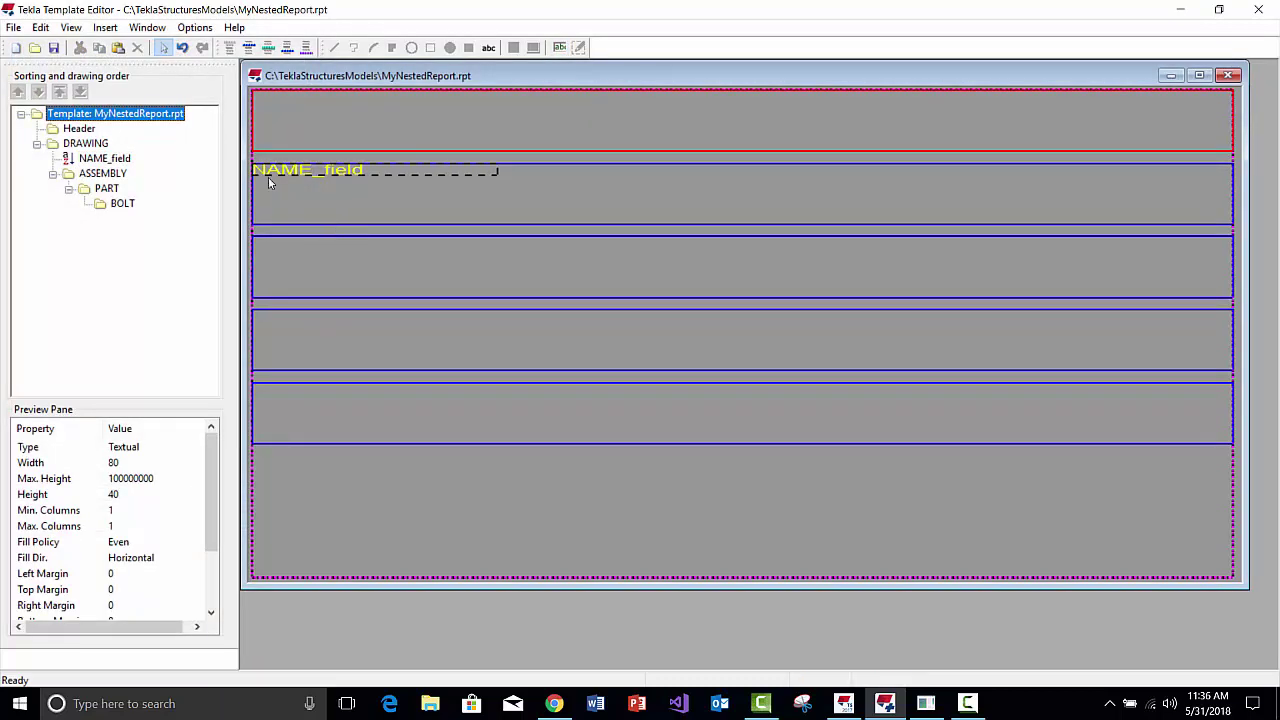
Shrink the DRAWING row's height to 1 character so it just encloses the NAME field
left_click(268, 180)
left_click_drag(742, 226, 742, 175)
key("Escape")
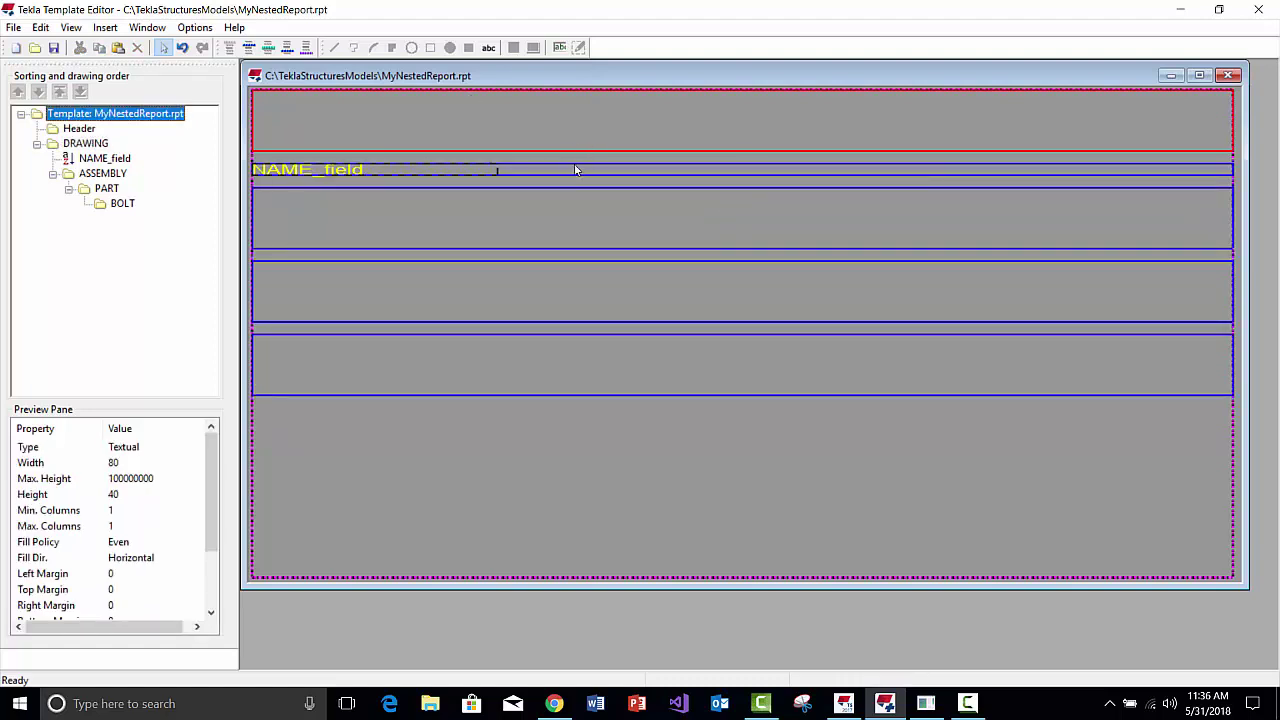
Set the DRAWING row's sort type to Distinct
double_click(572, 168)
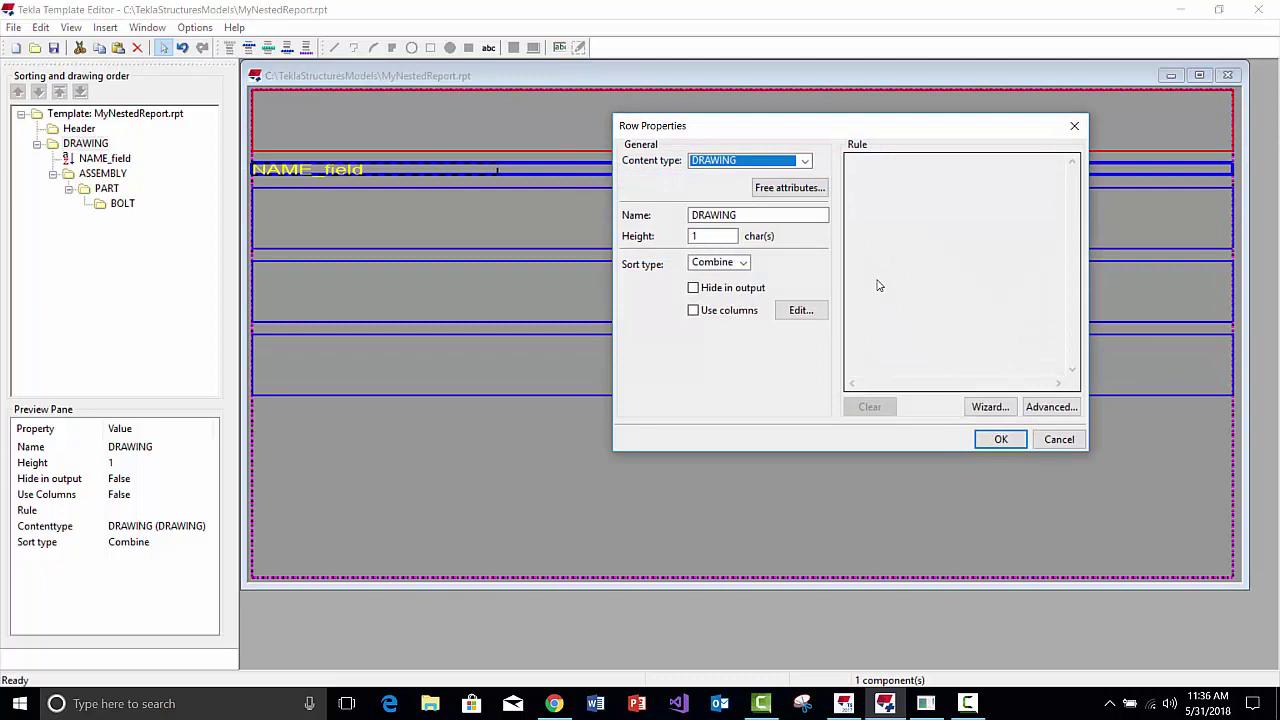
left_click(718, 262)
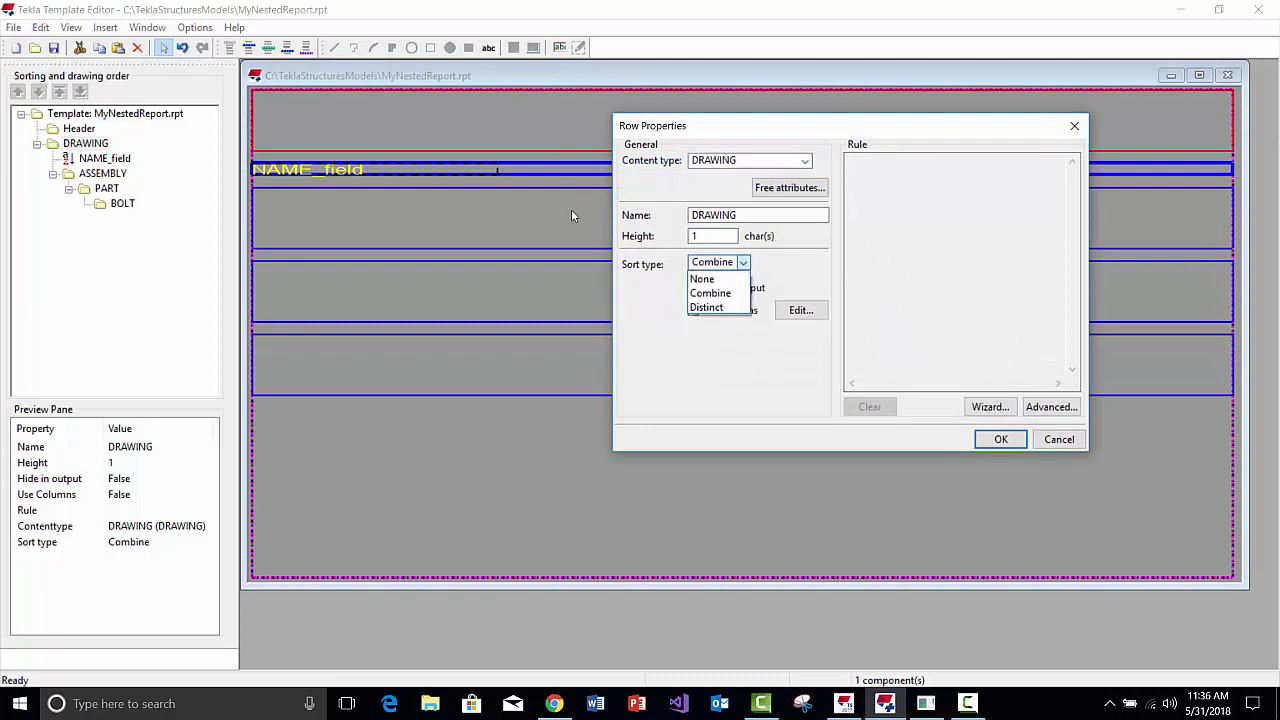
left_click(707, 308)
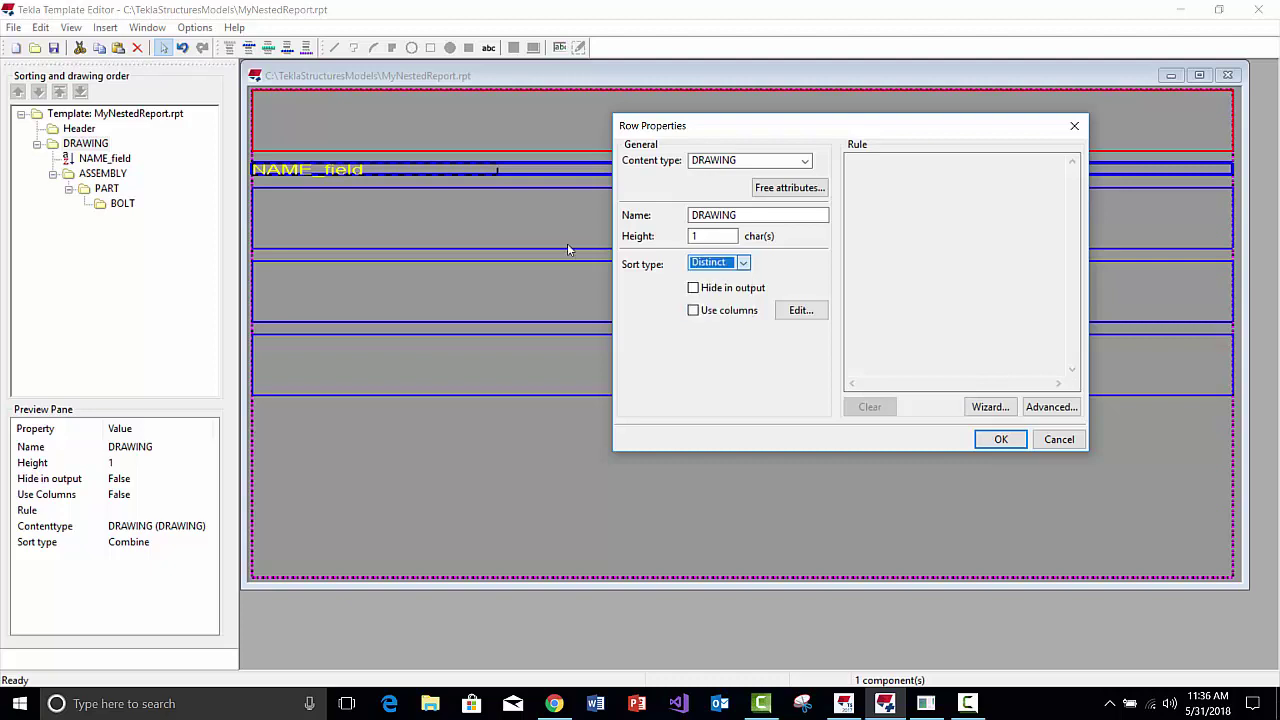
left_click(1000, 439)
left_click(697, 483)
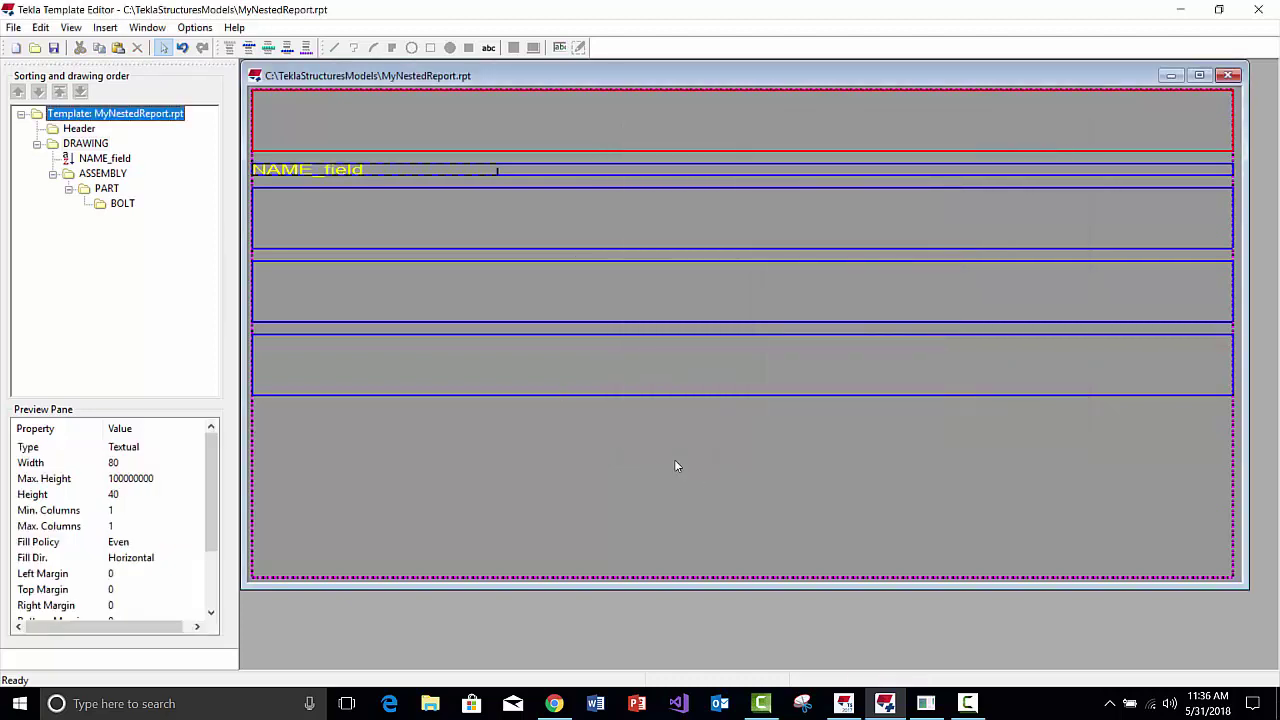
Insert a value field with the ASSEMBLY_POS attribute at the start of the ASSEMBLY row
scroll(586, 376, "up", 1)
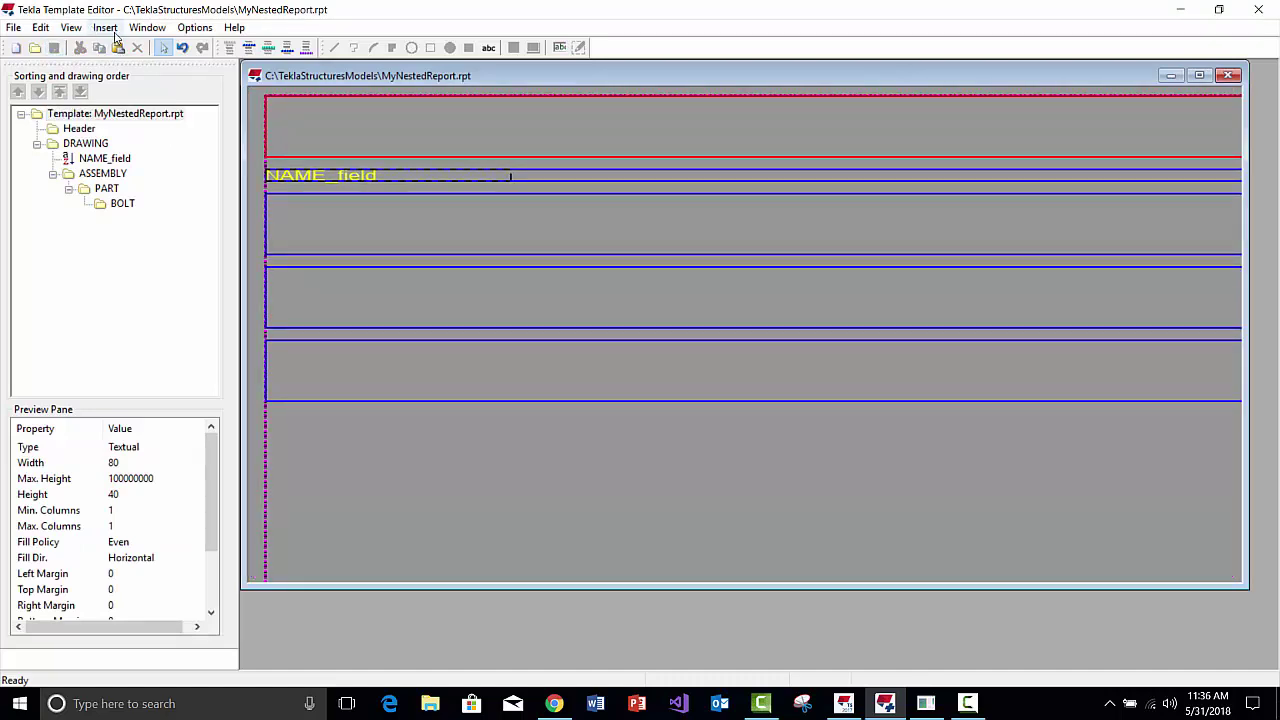
left_click(90, 28)
left_click(139, 247)
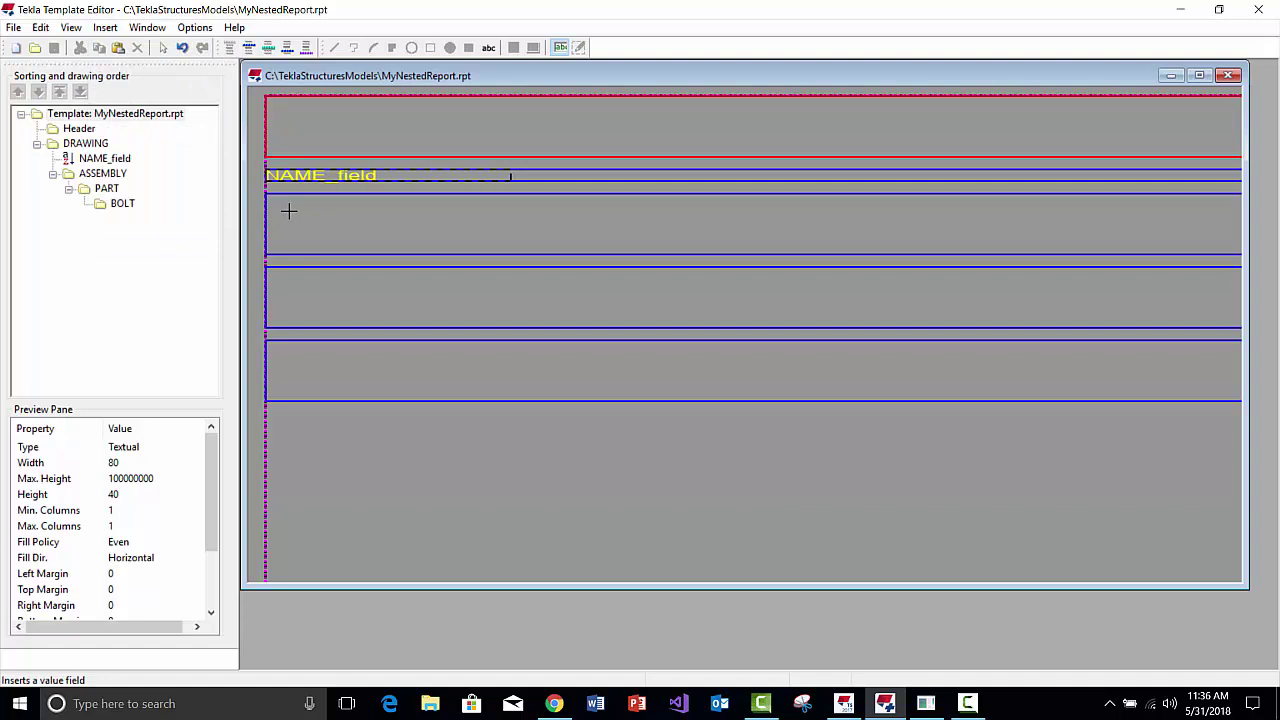
left_click(262, 206)
scroll(154, 287, "down", 2)
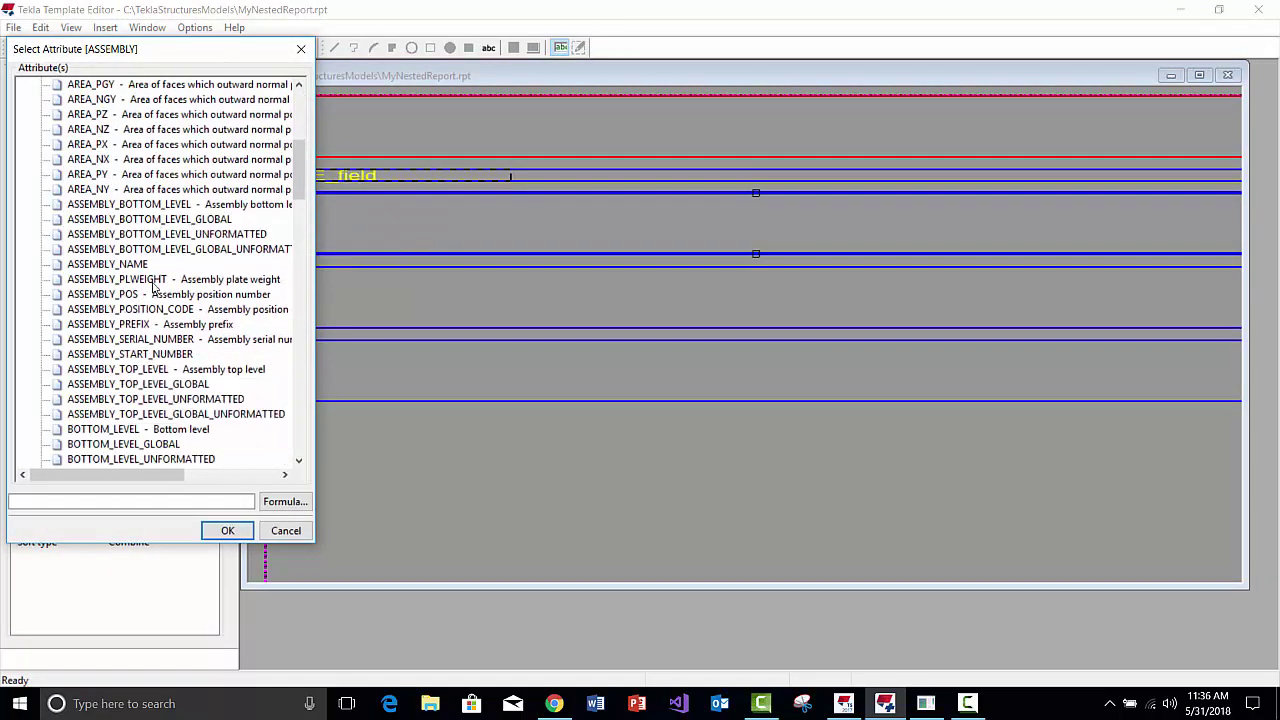
double_click(102, 294)
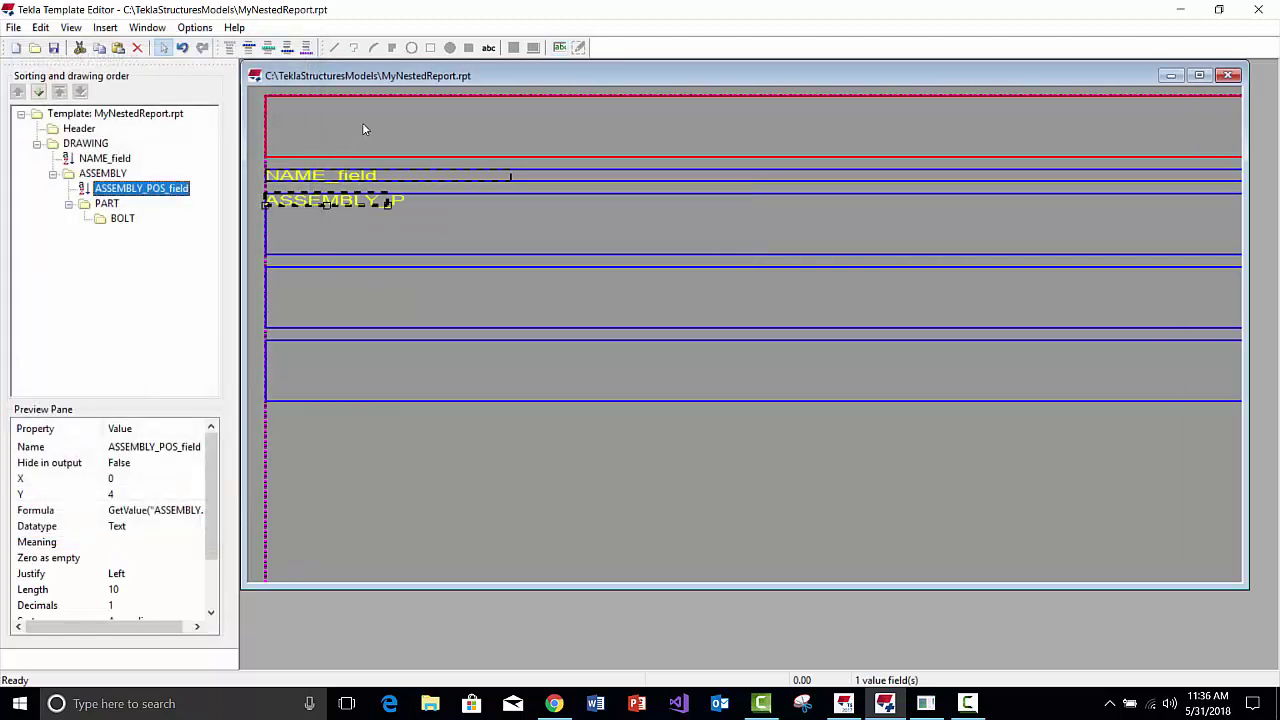
Set the ASSEMBLY_POS field's length to 20 characters
double_click(341, 204)
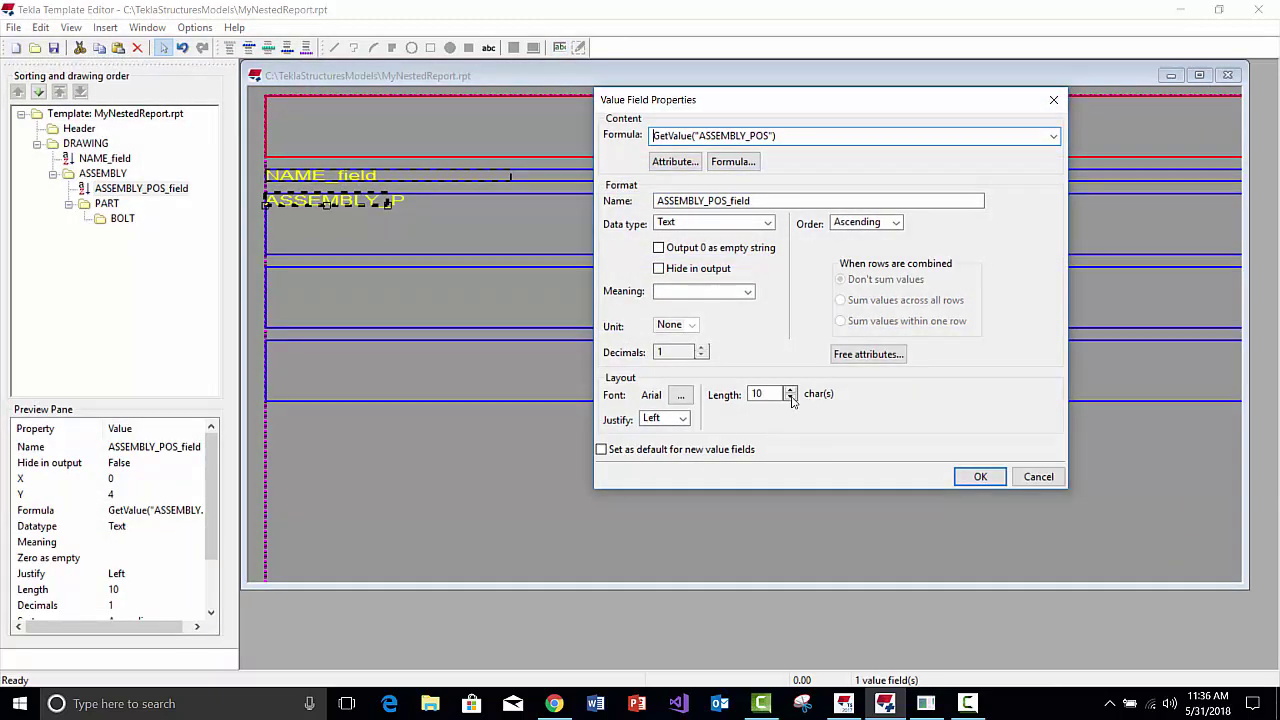
type("20")
key("Return")
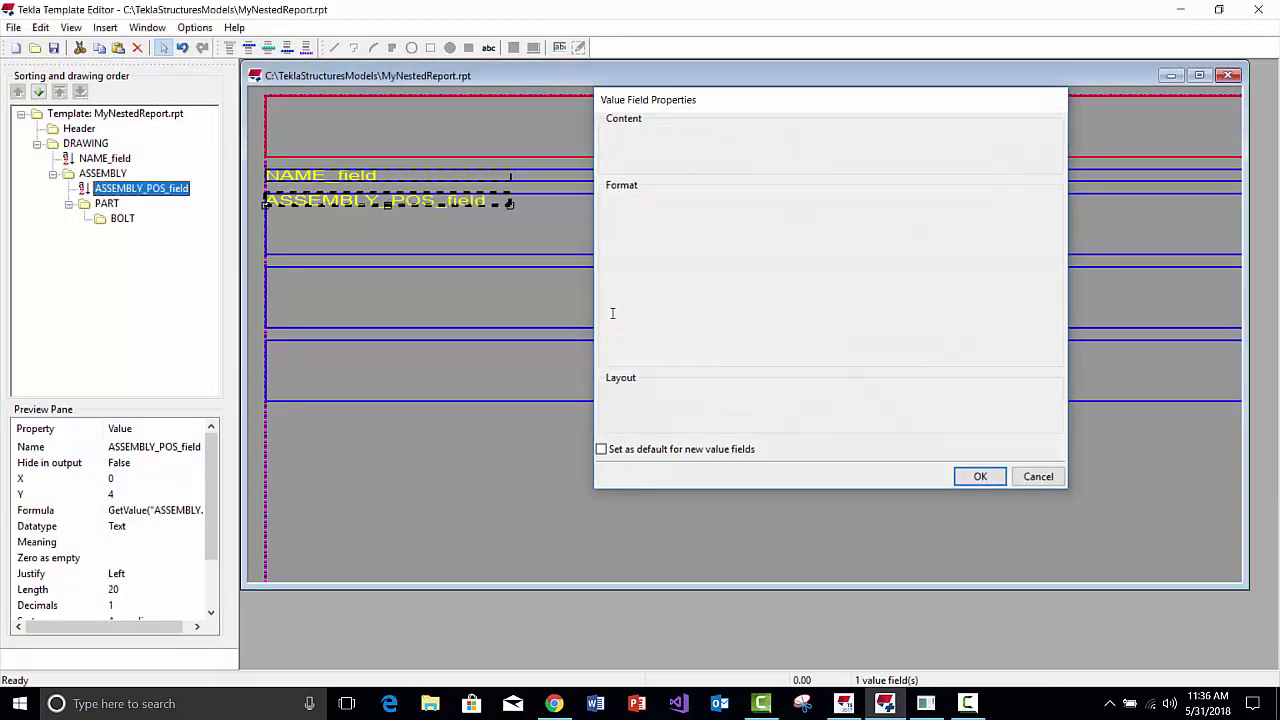
left_click(418, 182)
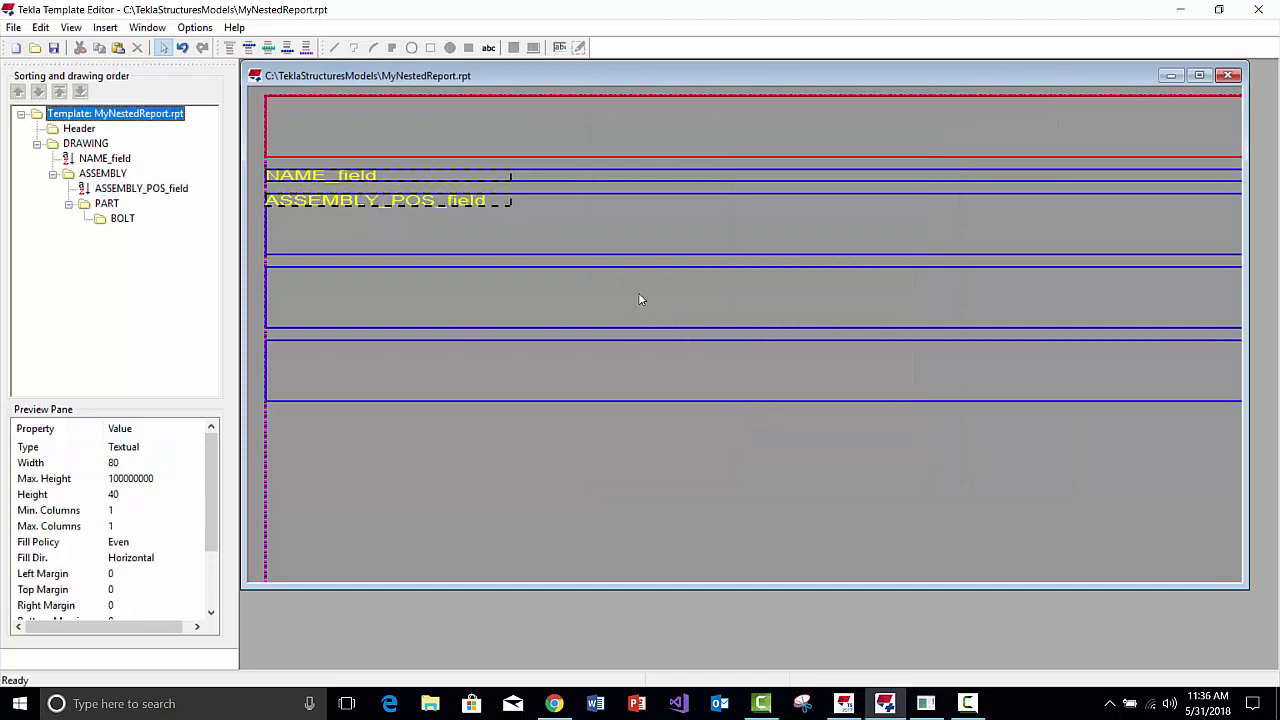
Shrink the ASSEMBLY row's height to a single line around the ASSEMBLY_POS field
left_click(714, 254)
left_click_drag(755, 254, 752, 205)
left_click(344, 252)
scroll(599, 195, "up", 2)
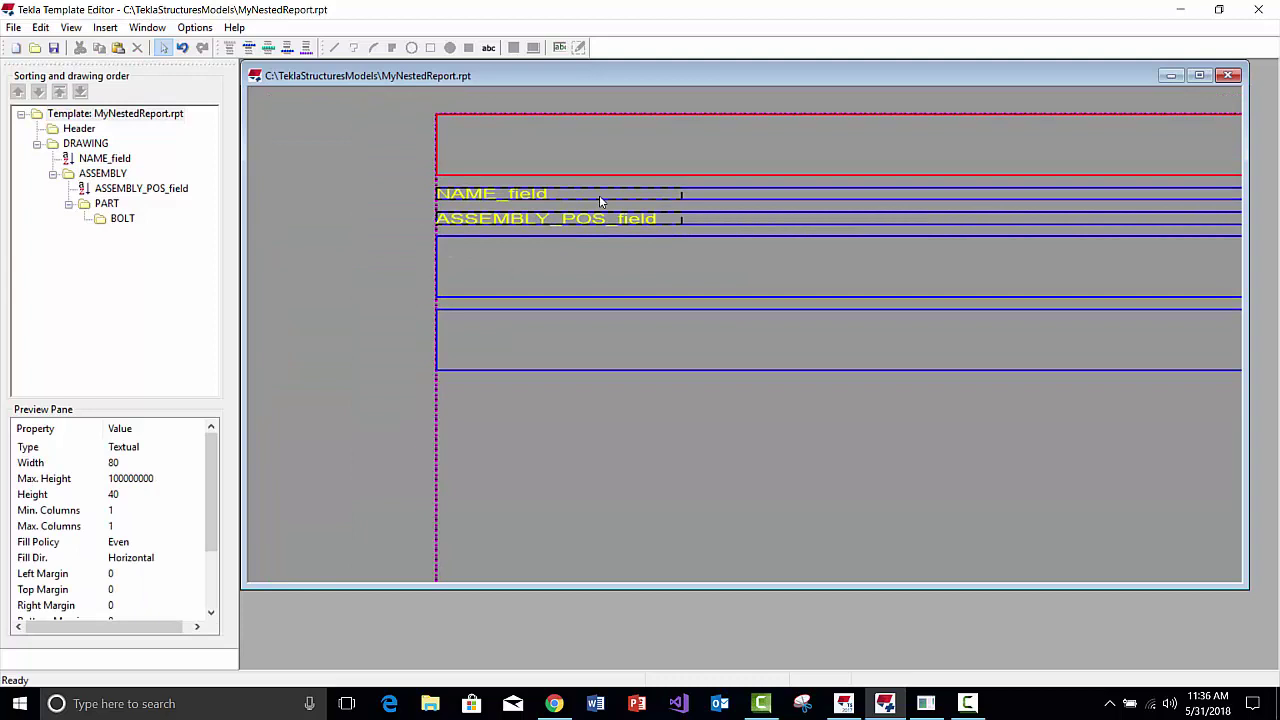
Indent the ASSEMBLY_POS field within its row to X position 6, relative to the NAME field above
left_click(502, 224)
scroll(502, 224, "up", 1)
left_click_drag(505, 227, 591, 233)
left_click(434, 284)
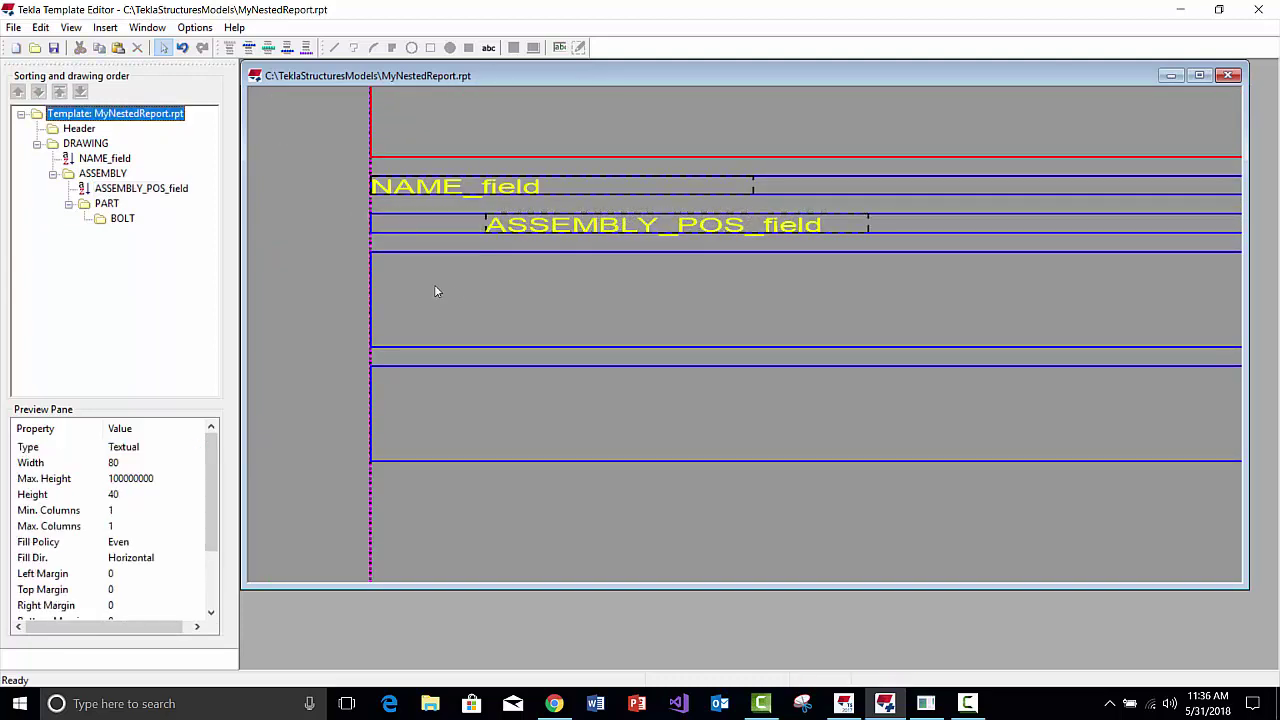
left_click(425, 186)
left_click(505, 228)
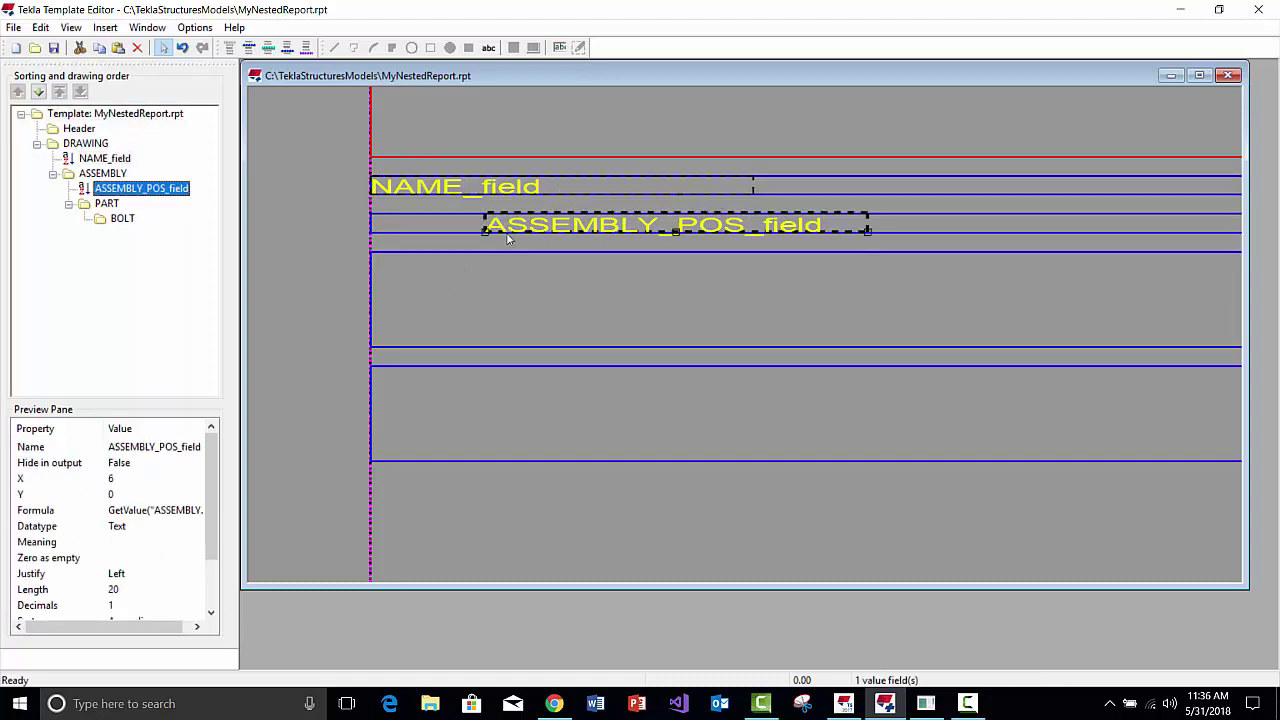
left_click(513, 306)
scroll(405, 300, "down", 2)
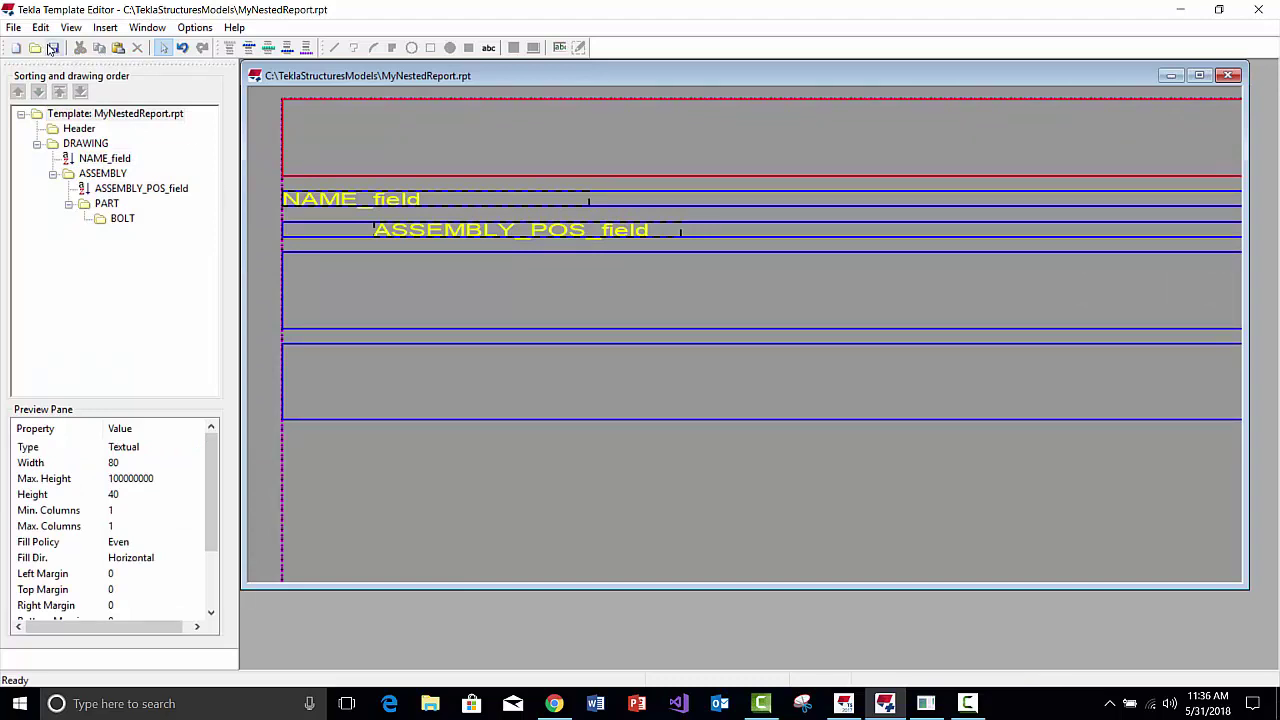
Insert a value field with the PART_POS attribute in the PART row, indented further than the ASSEMBLY_POS field
left_click(105, 27)
left_click(140, 249)
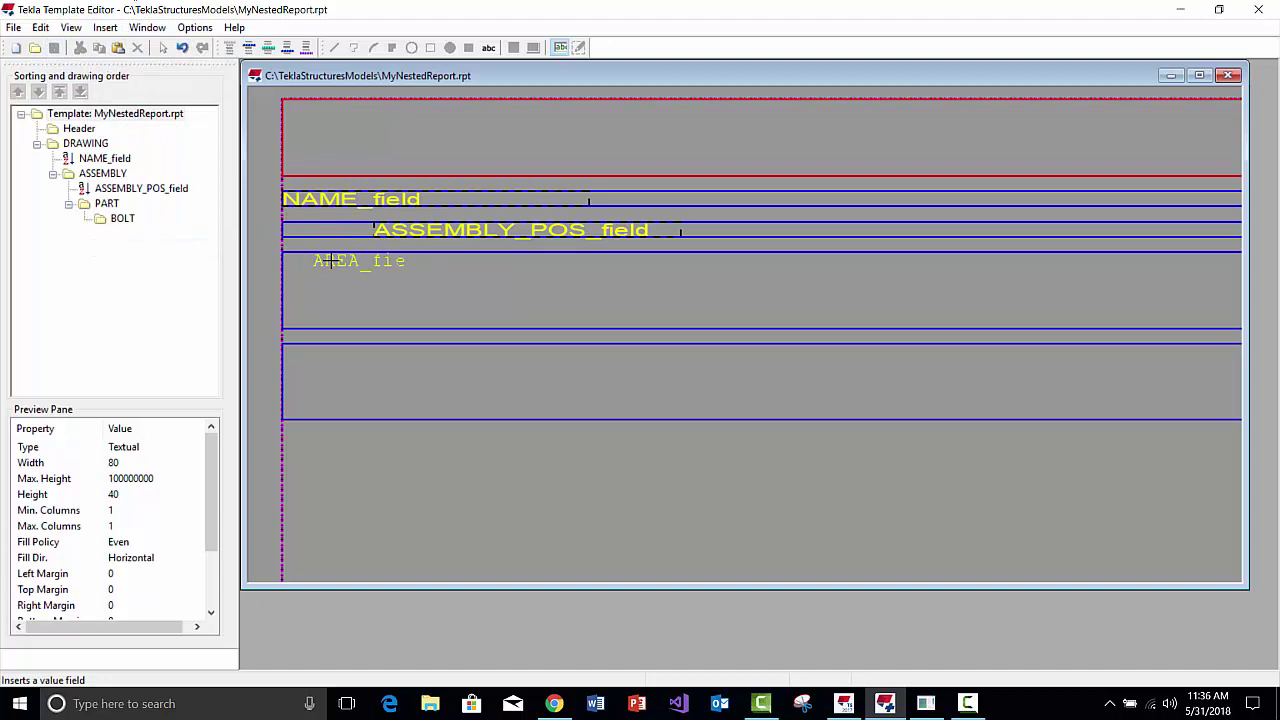
left_click(343, 252)
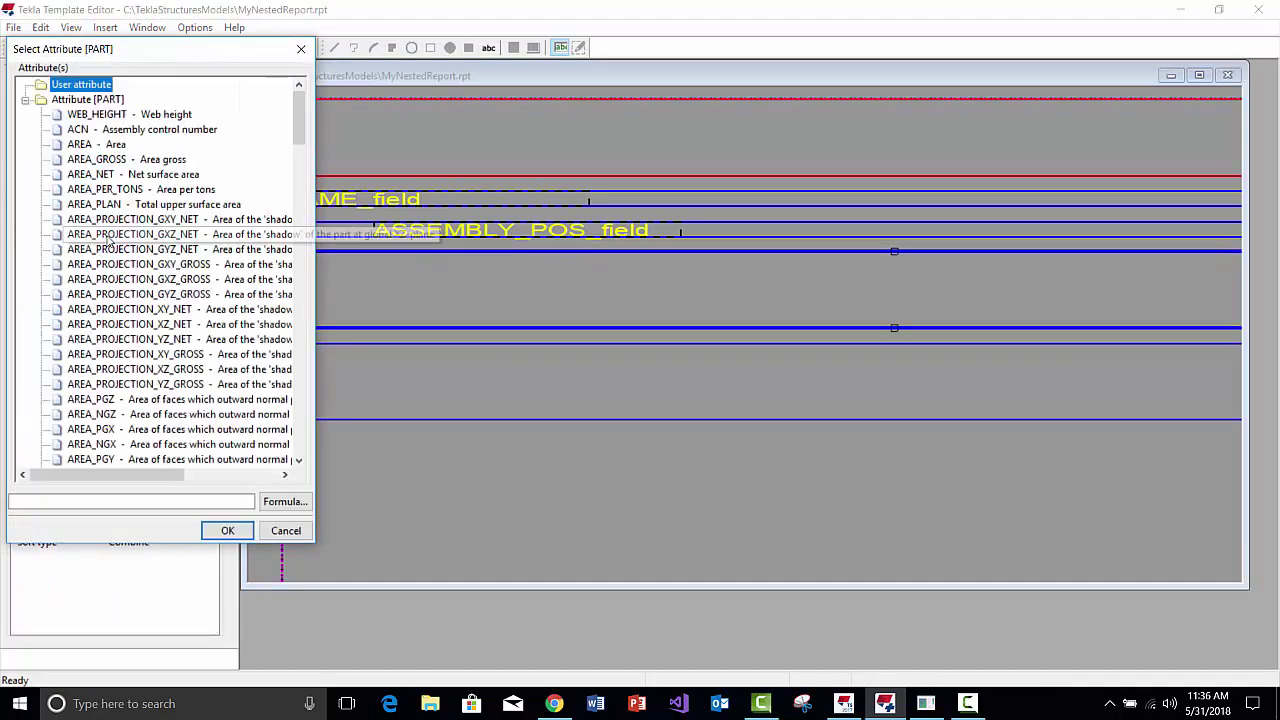
scroll(119, 358, "down", 8)
scroll(119, 358, "down", 20)
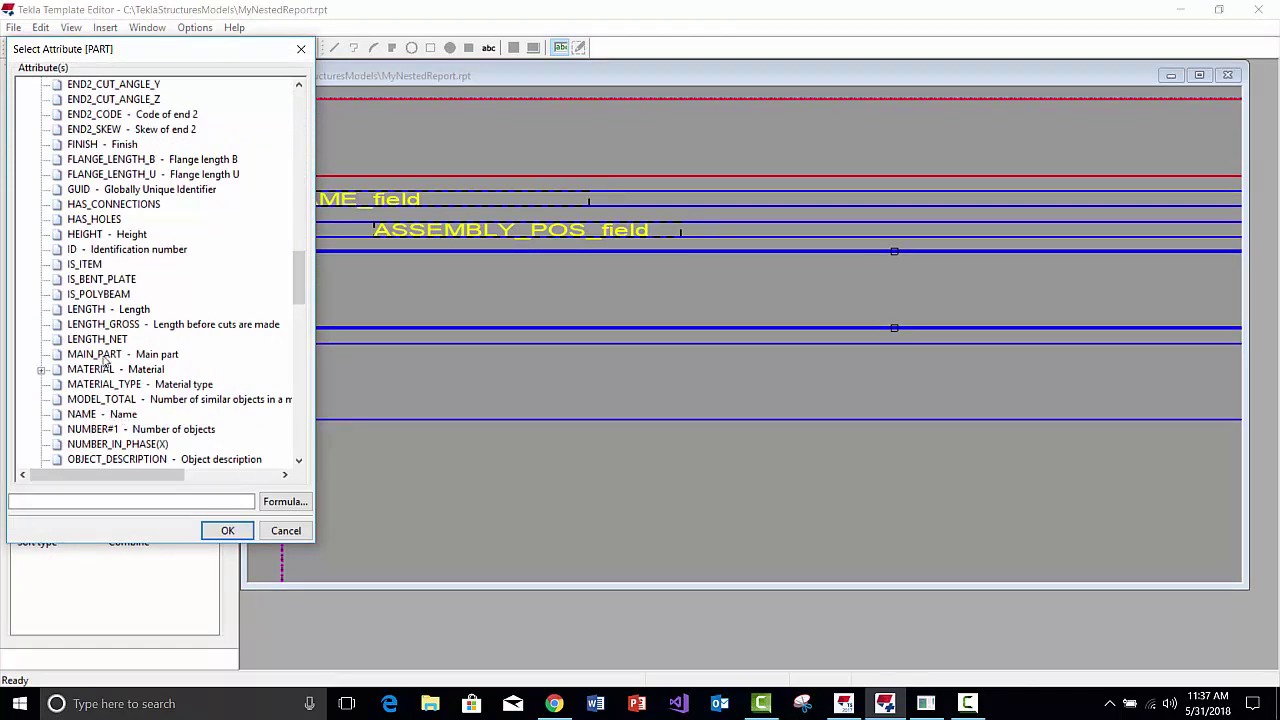
type("PART_POS")
scroll(108, 358, "down", 3)
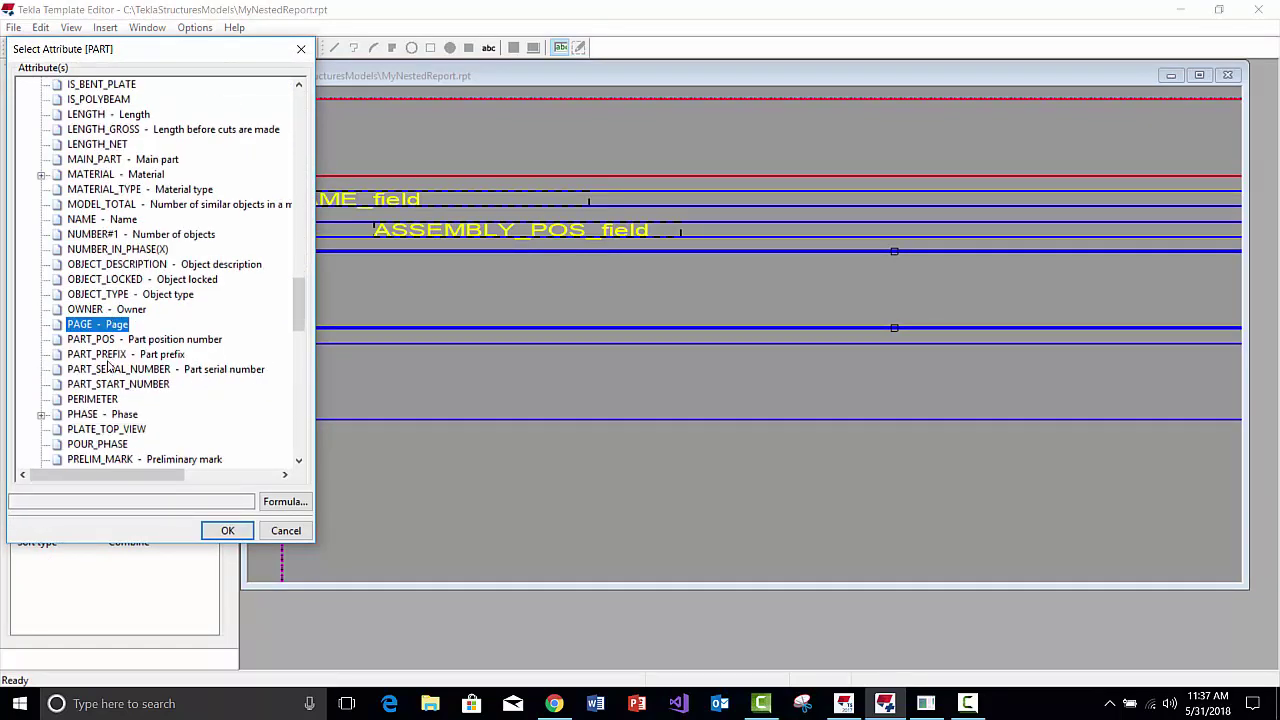
key("Return")
left_click(472, 298)
Set the PART_POS field's length to 20 characters and save the template
double_click(487, 270)
key("Tab")
type("20")
key("Return")
left_click(257, 163)
left_click(55, 48)
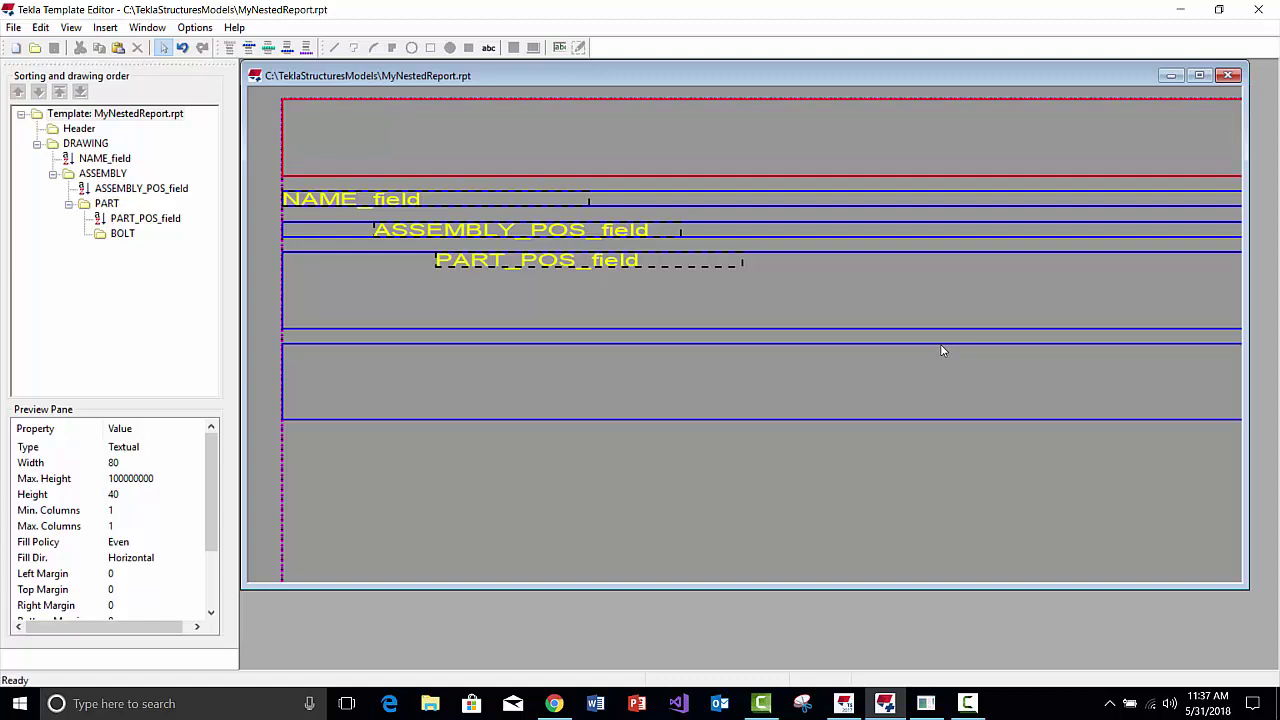
Shrink the PART row's height to a single line around the PART_POS field
left_click(903, 329)
left_click_drag(894, 328, 894, 268)
left_click(633, 338)
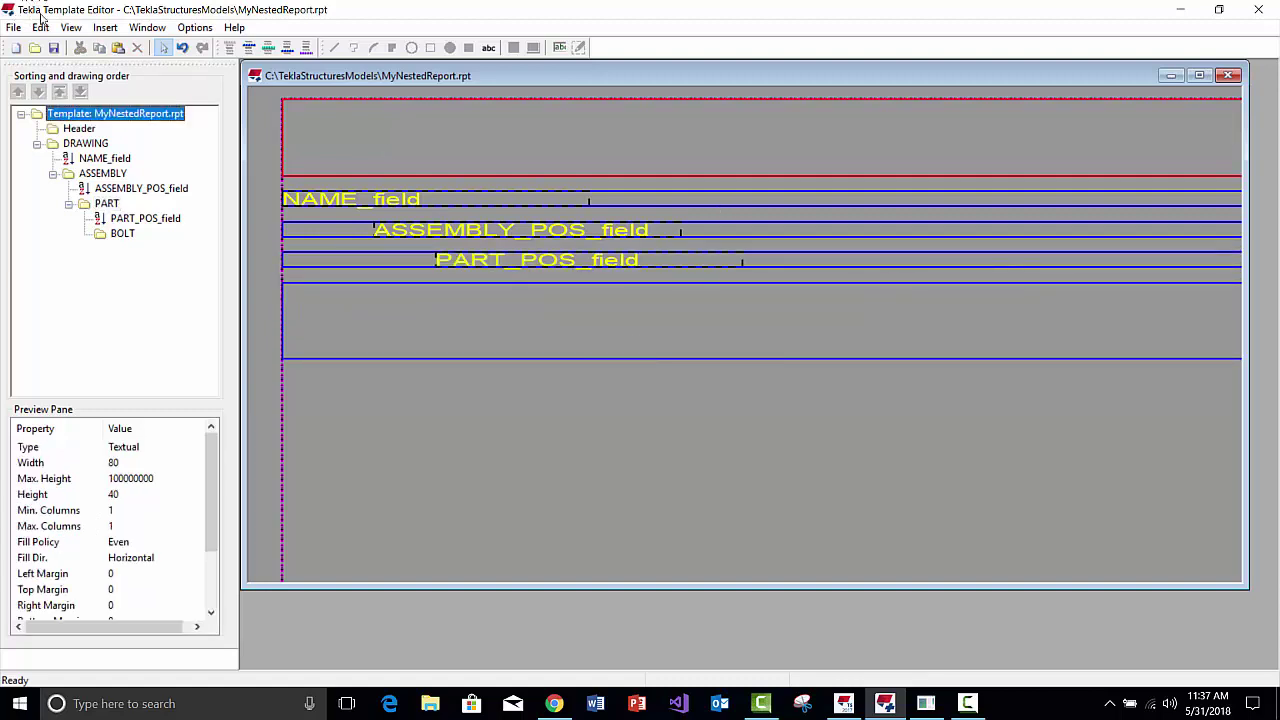
Insert a value field with the NAME_FULL attribute in the BOLT row, indented further than the PART_POS field, and save the template
left_click(105, 27)
left_click(137, 248)
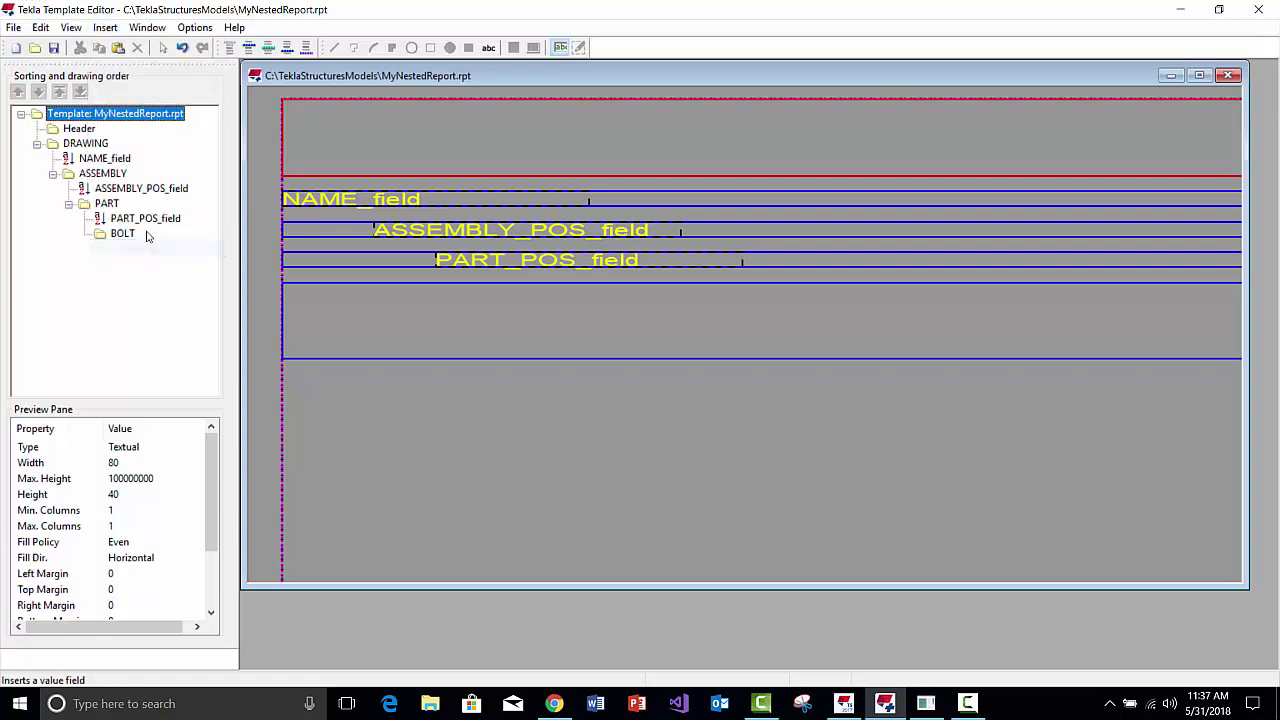
left_click(485, 292)
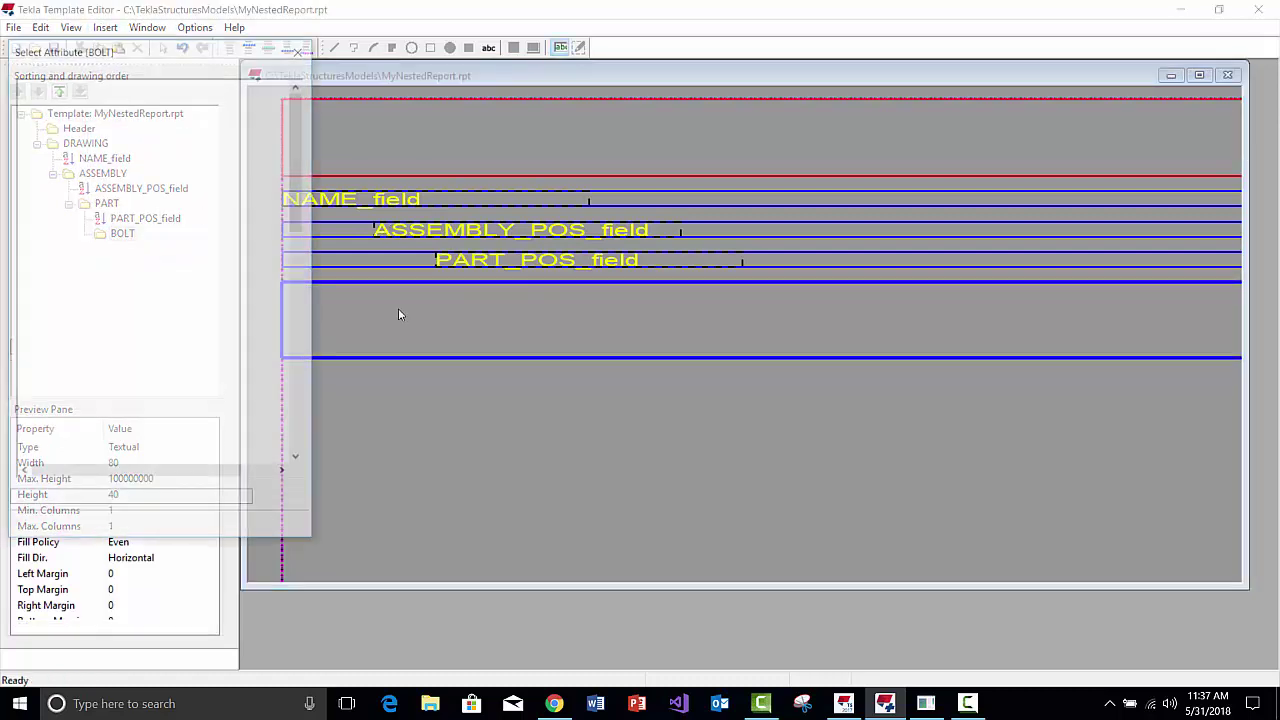
scroll(184, 360, "down", 3)
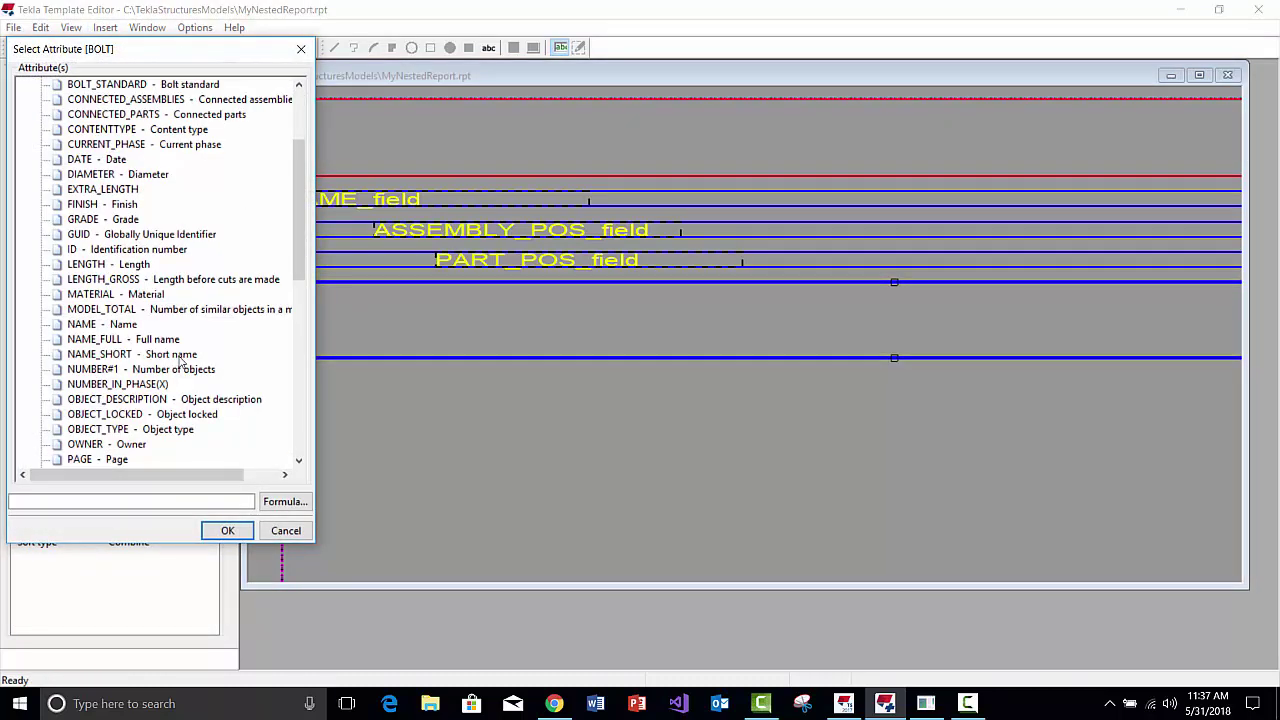
scroll(170, 304, "down", 3)
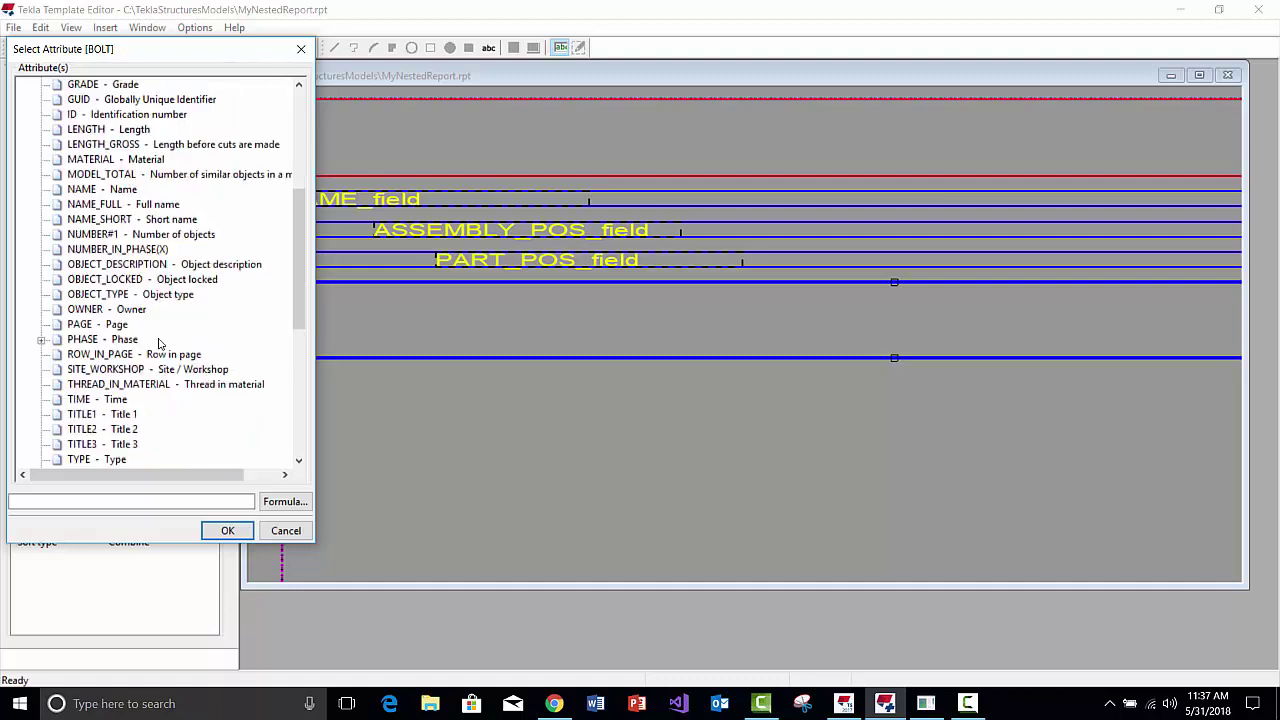
scroll(153, 357, "down", 3)
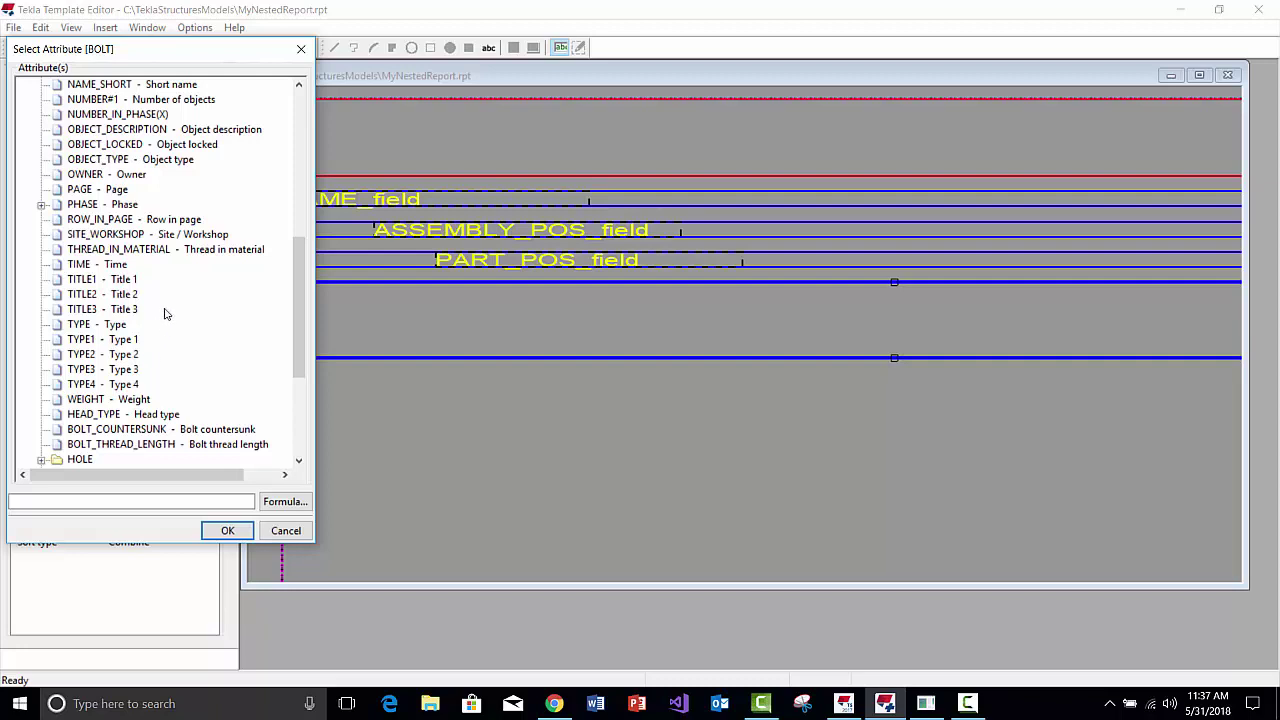
scroll(167, 313, "up", 2)
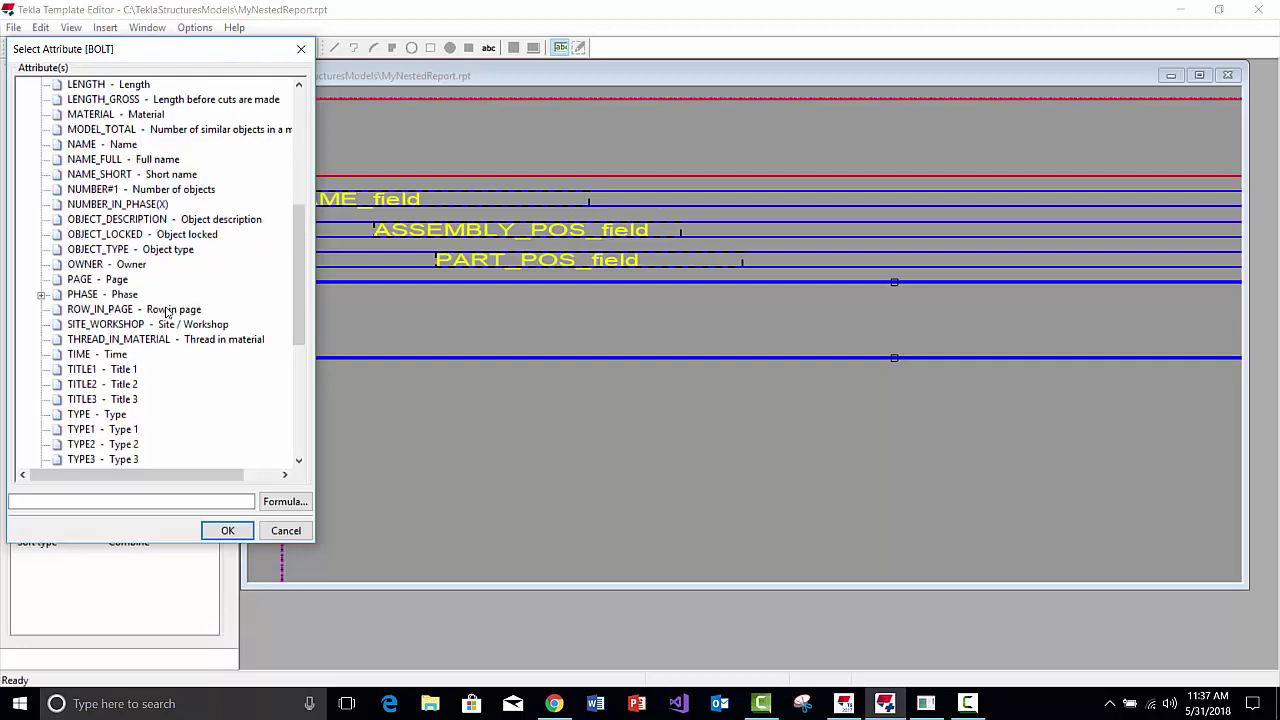
scroll(167, 313, "up", 2)
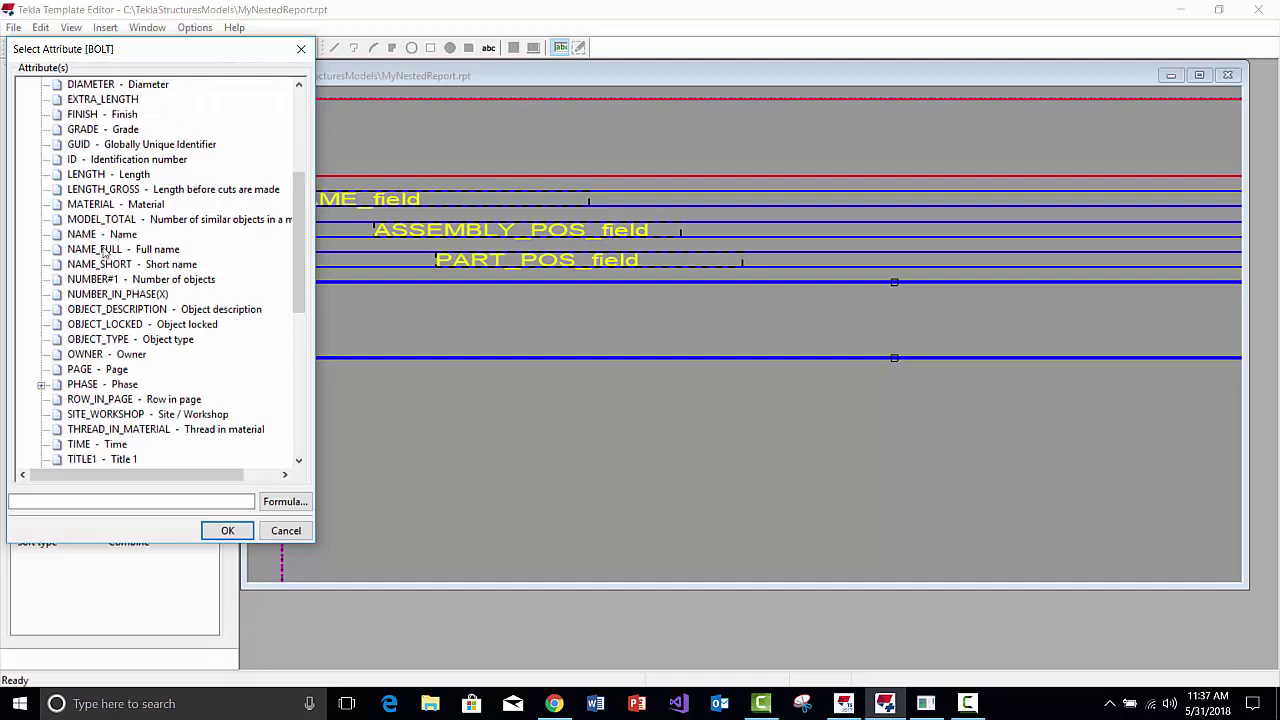
left_click(106, 250)
double_click(133, 252)
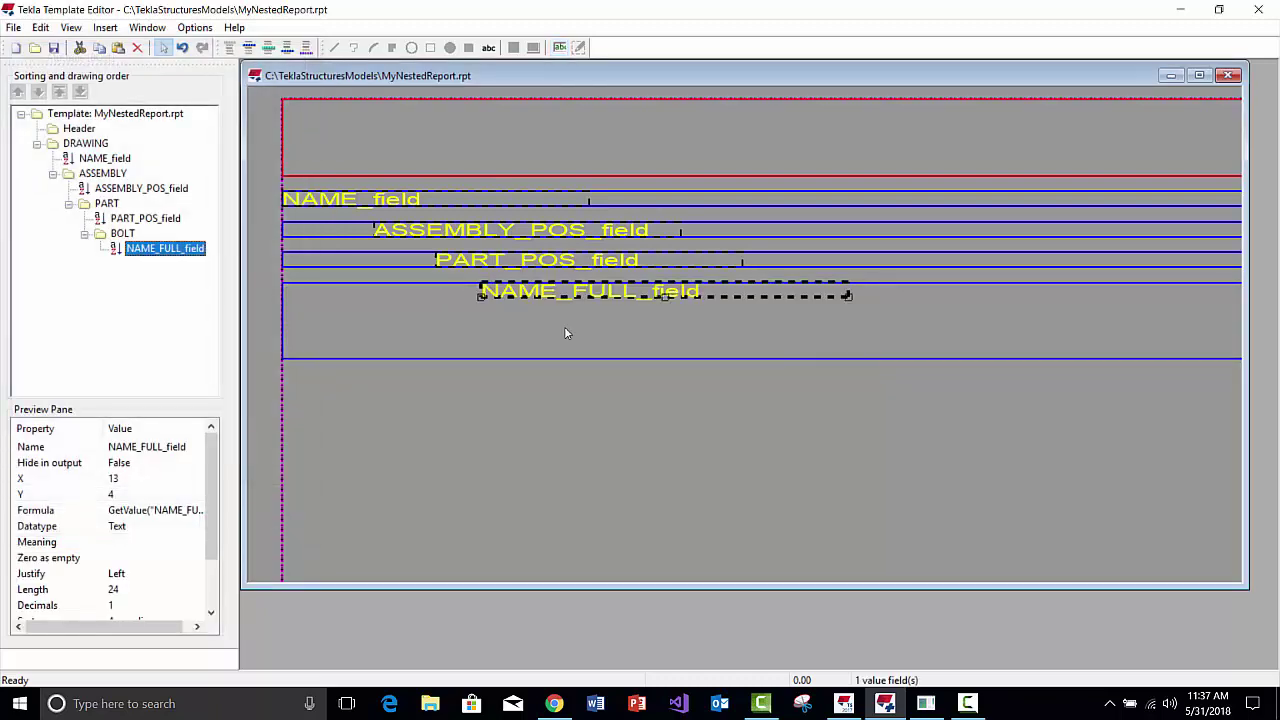
left_click(500, 326)
left_click(51, 46)
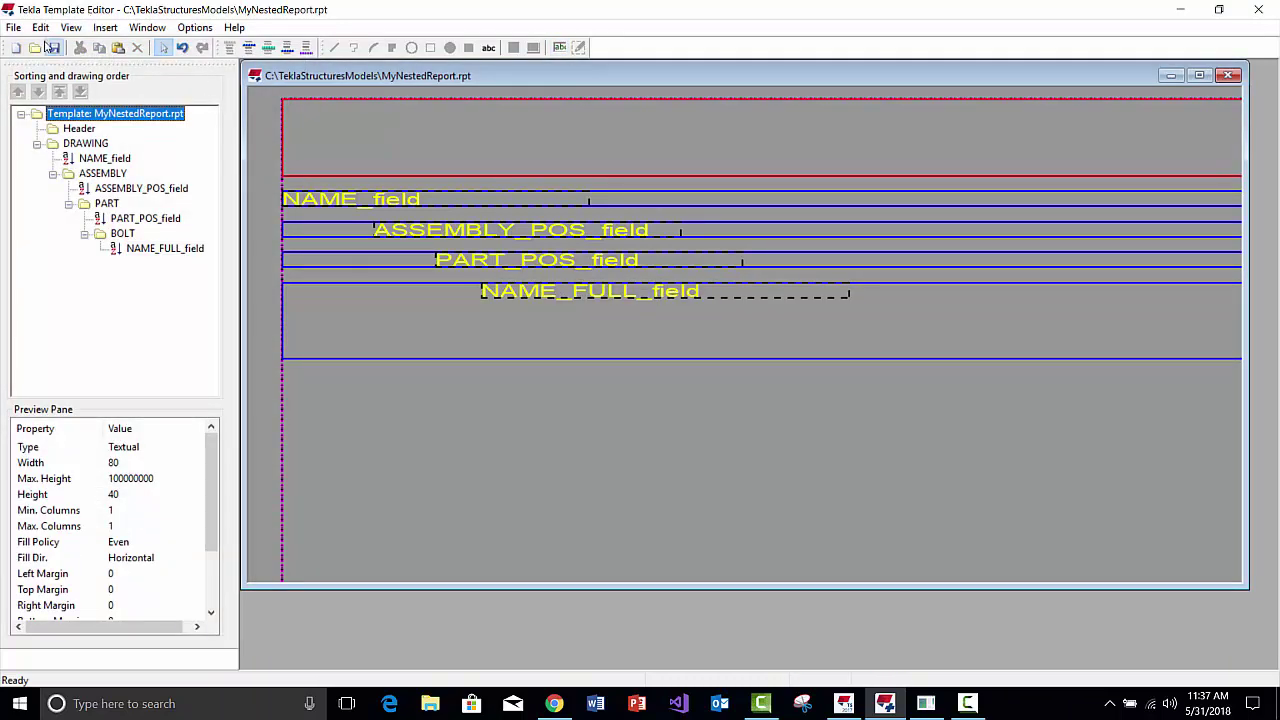
Shrink the BOLT row's height to a single line around the NAME_FULL field
left_click(570, 310)
left_click_drag(895, 358, 888, 295)
left_click_drag(897, 358, 893, 292)
left_click(791, 397)
scroll(490, 388, "down", 2)
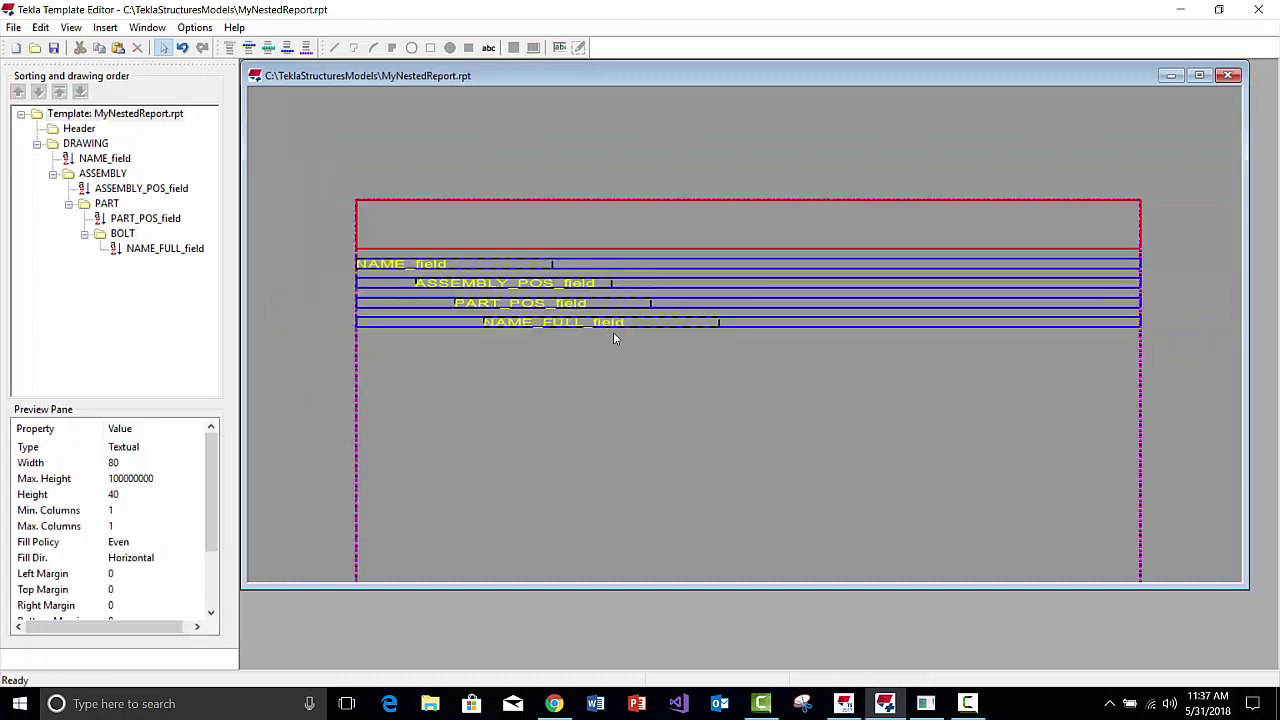
scroll(537, 358, "up", 1)
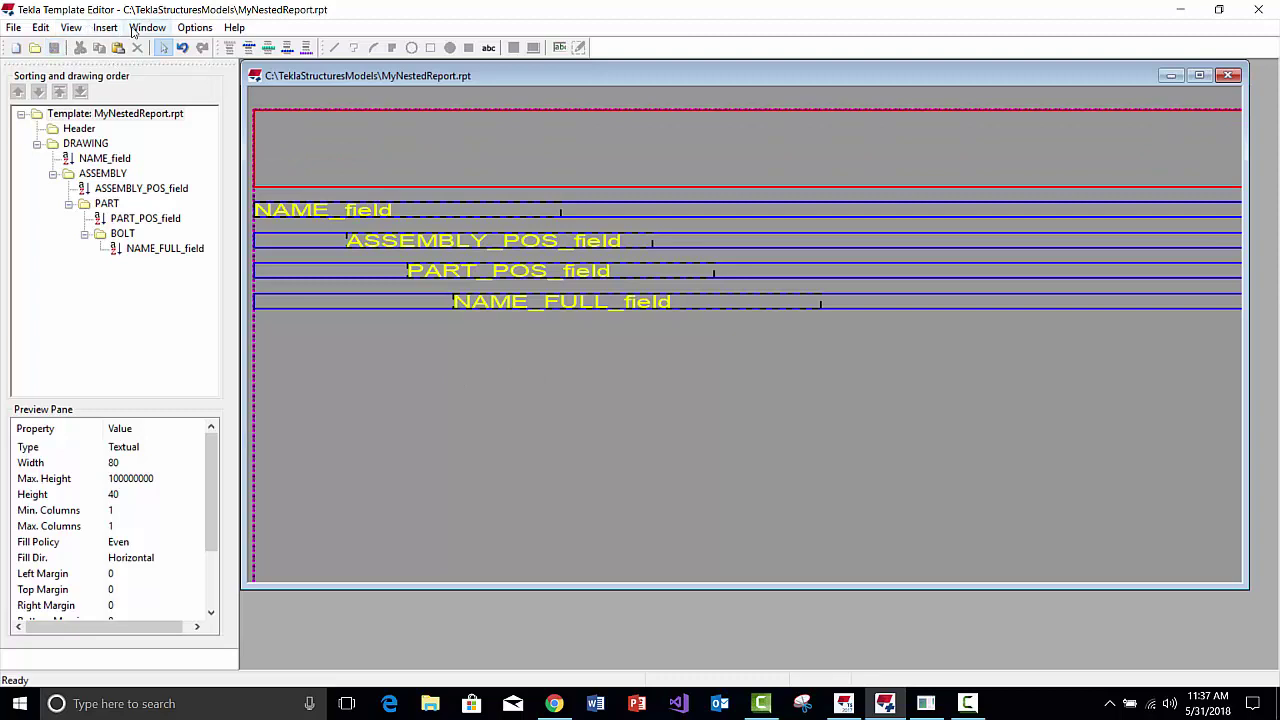
Add the text HEADER at the start of the header row's first line
left_click(489, 47)
left_click(320, 146)
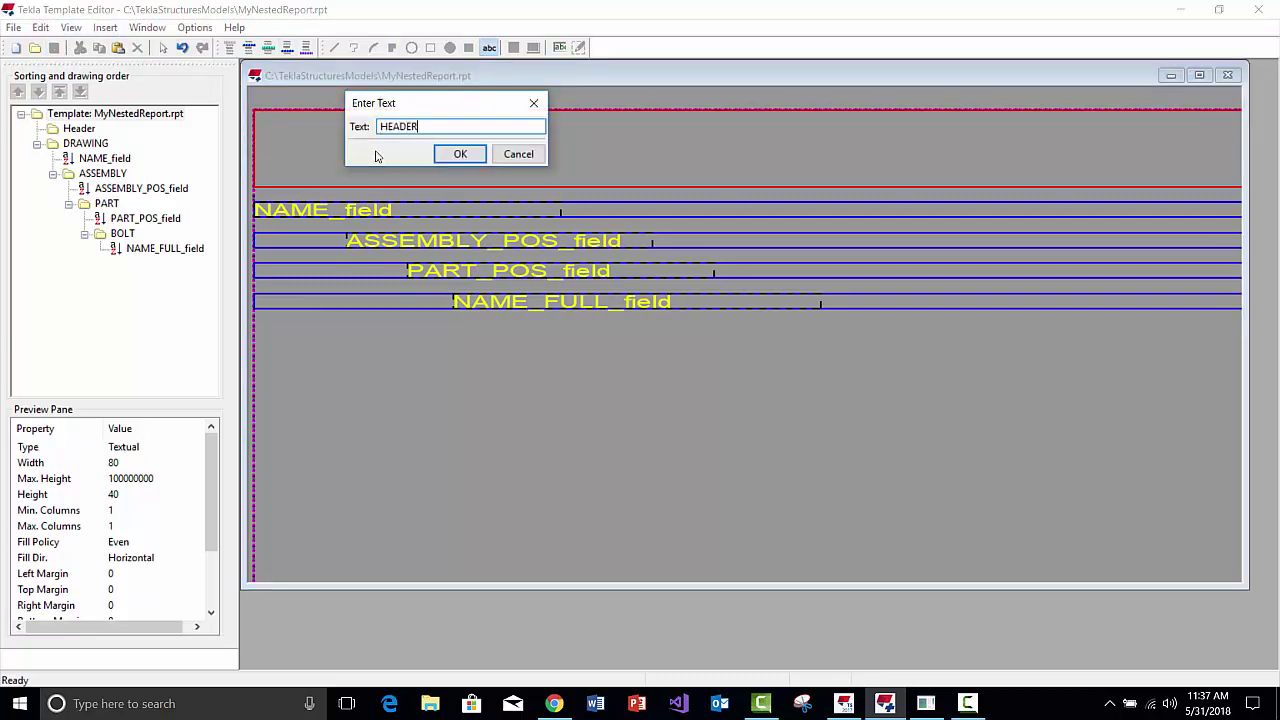
key("Return")
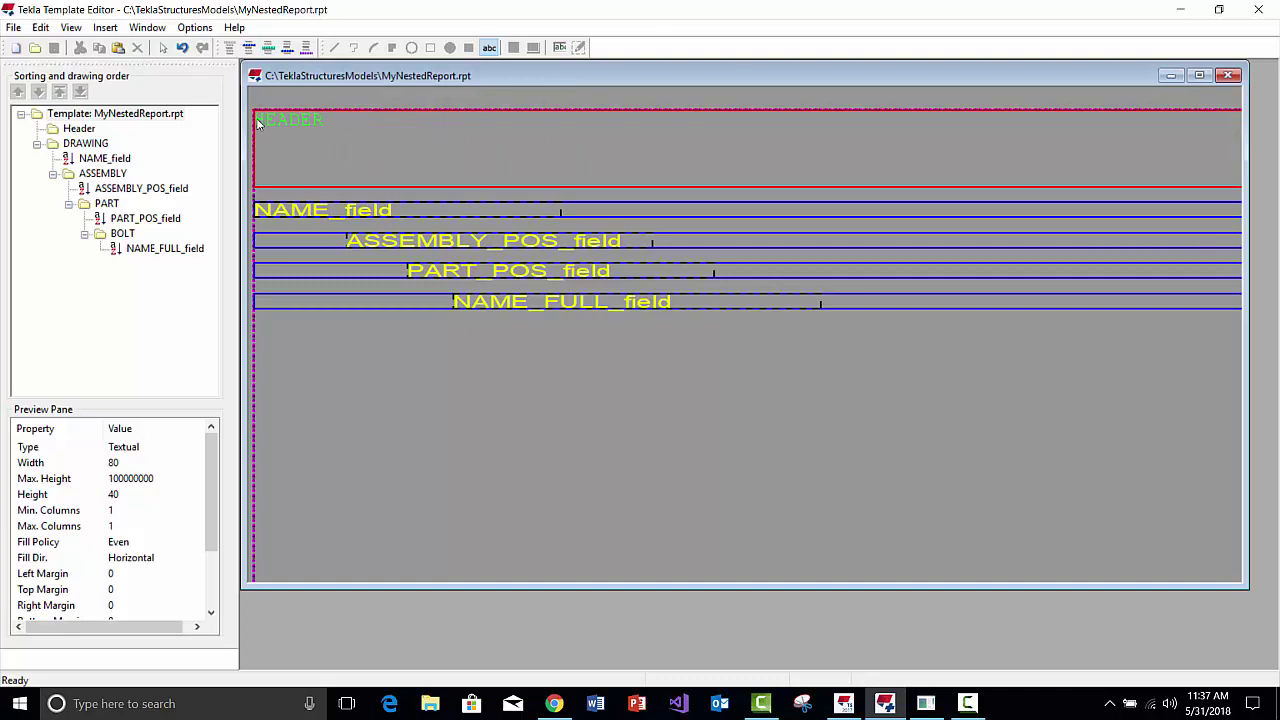
left_click(372, 172)
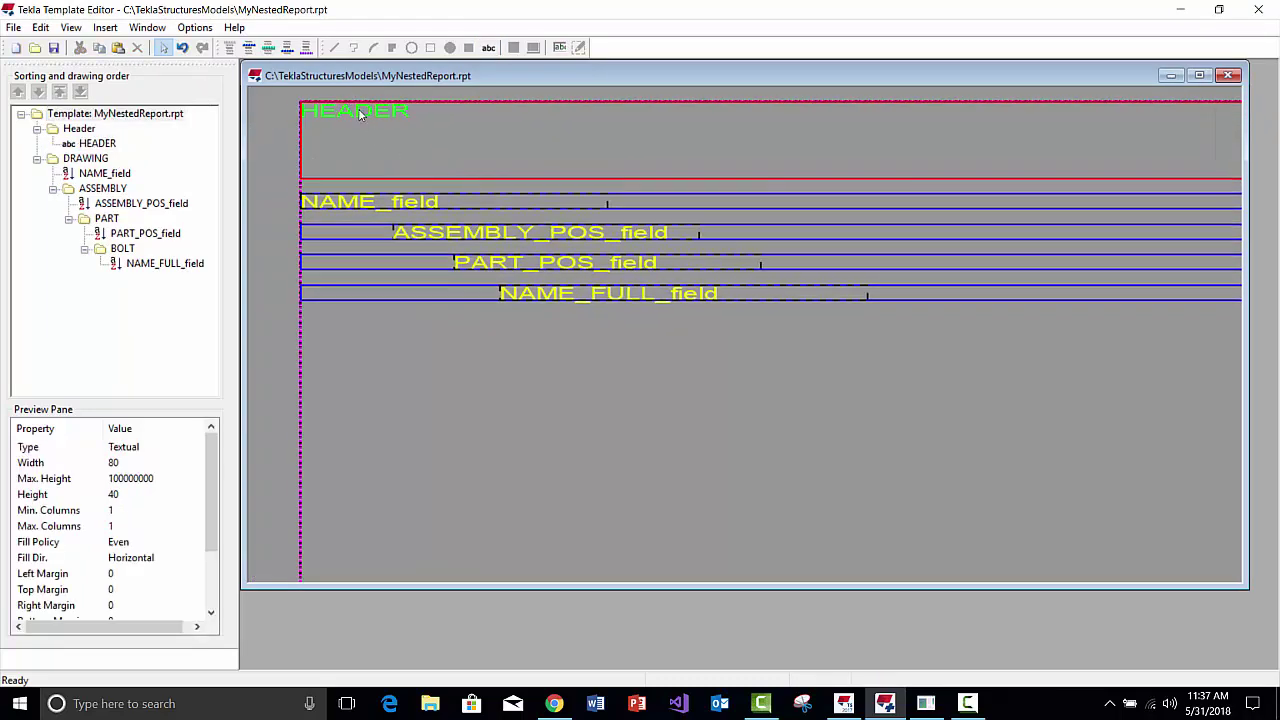
left_click(358, 112)
left_click(409, 113)
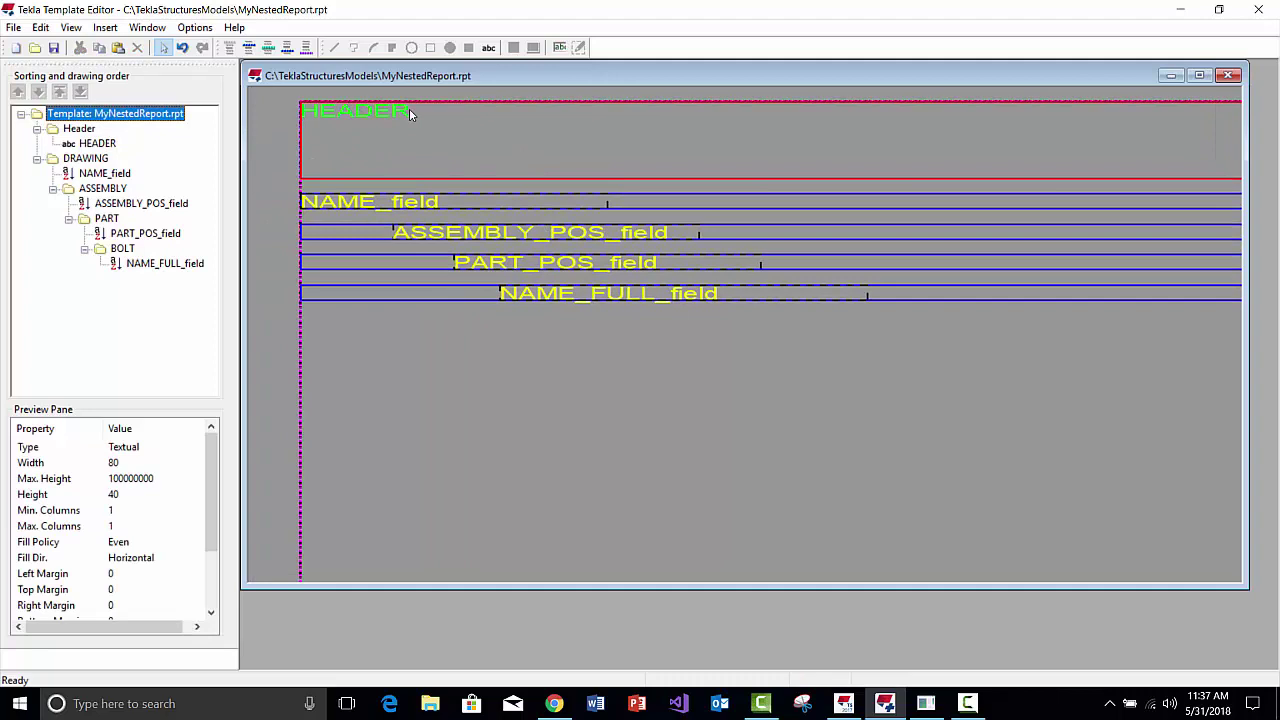
Add the text DRAWING>ASSEMBLY>PART>BOLT in the header row, left-aligned below the HEADER text
left_click(488, 47)
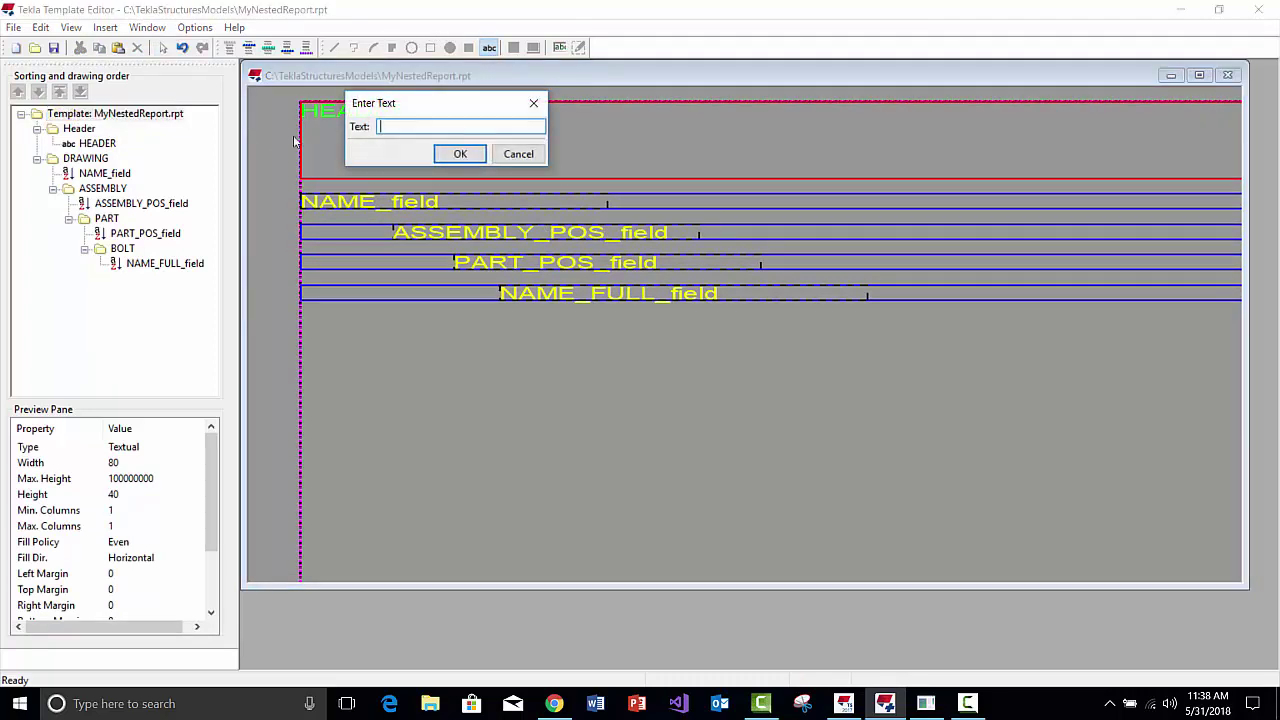
type("DRAWING>ASSEMBLY>PART>BOLT")
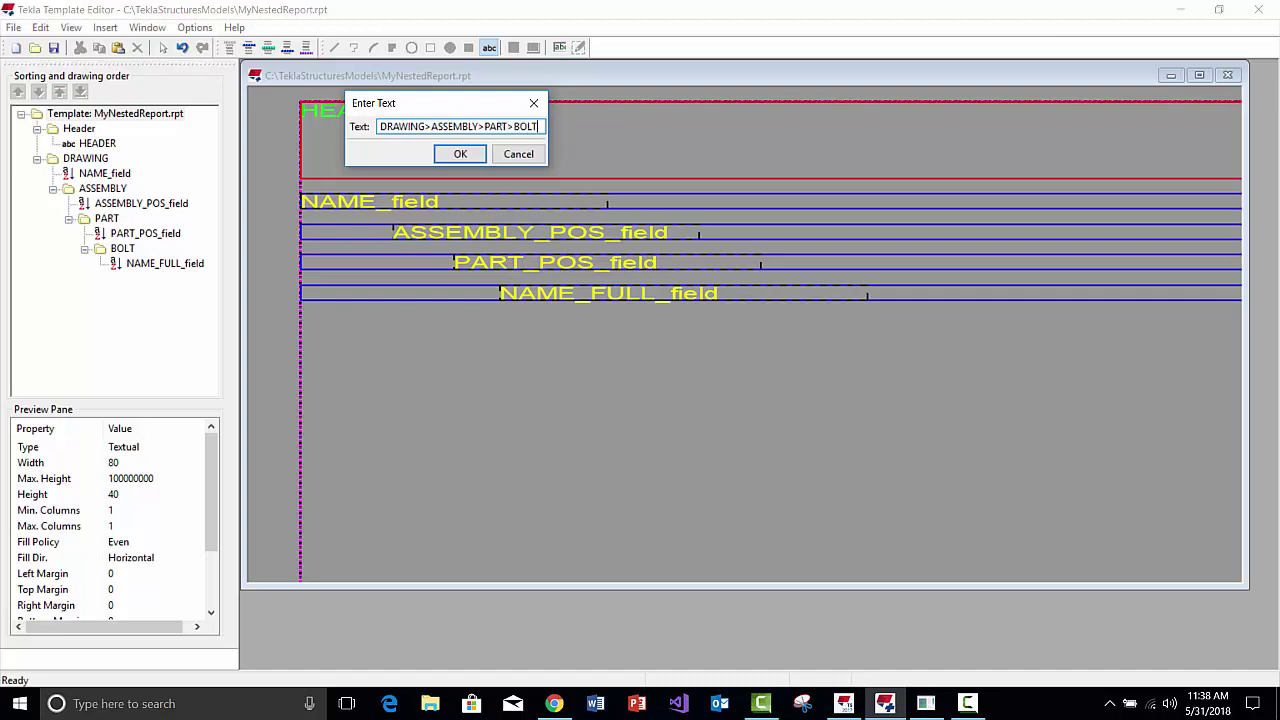
key("Return")
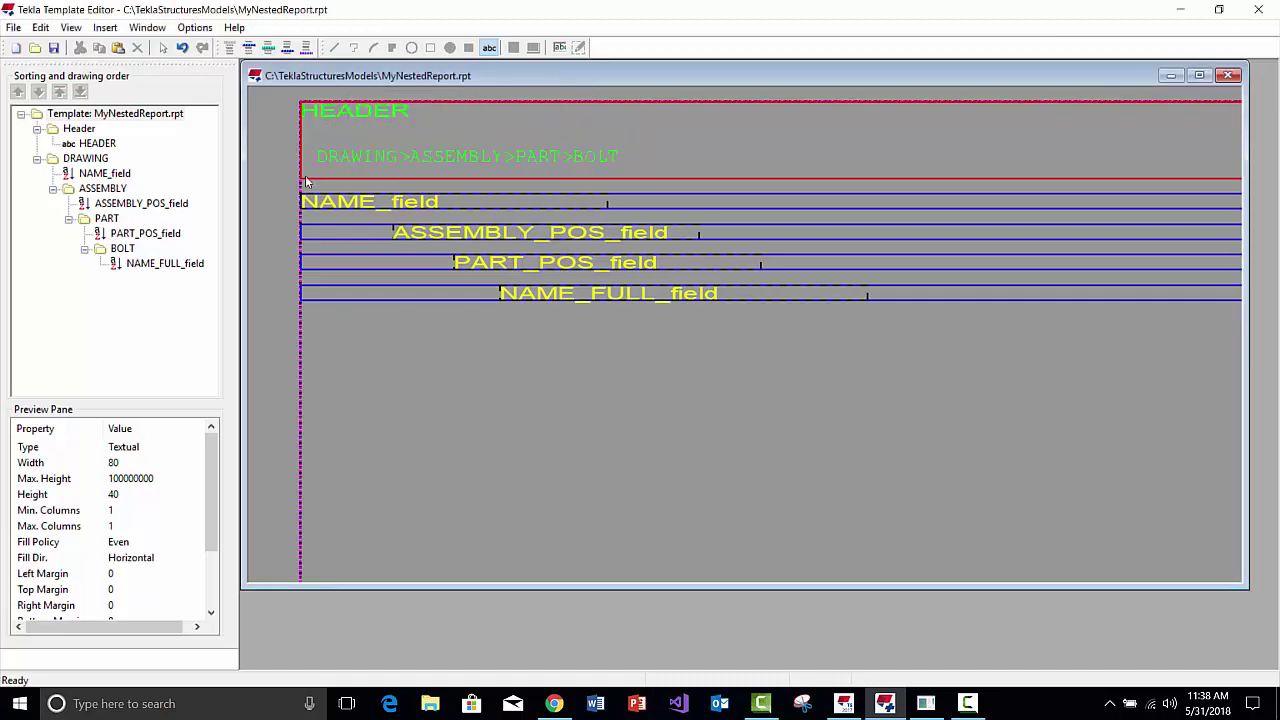
left_click(706, 156)
left_click(738, 174)
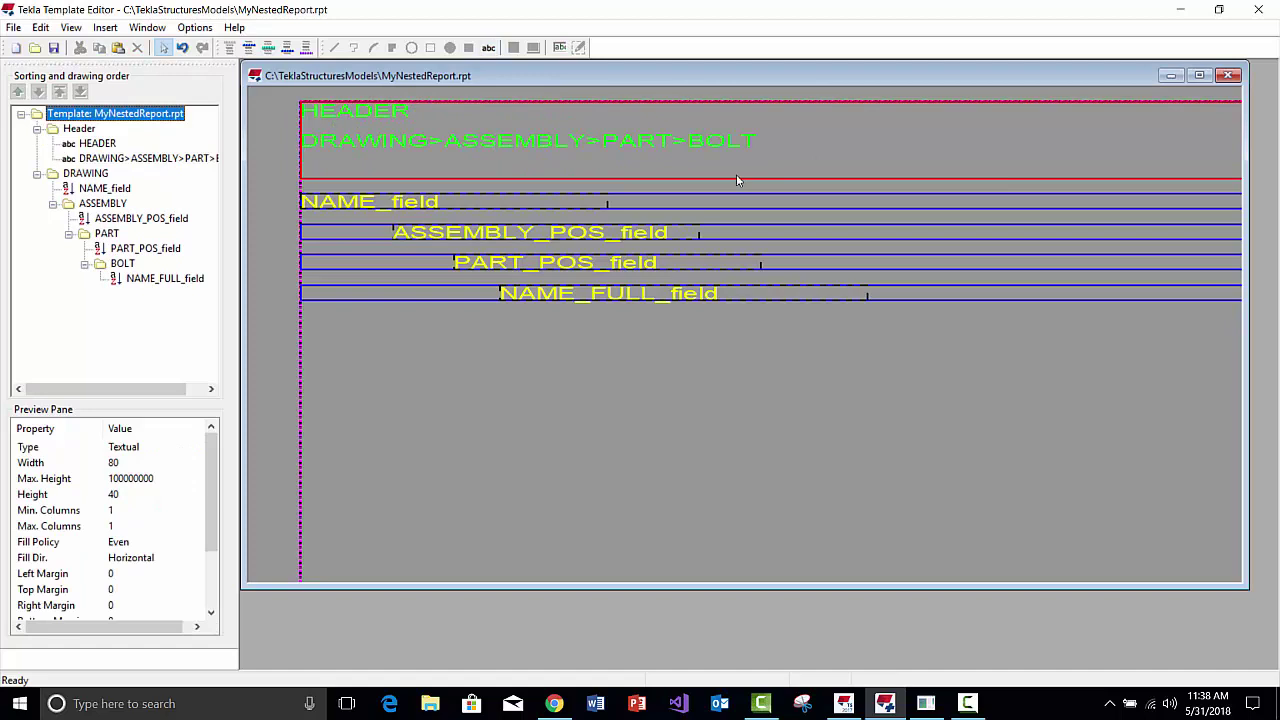
Reduce the header row's height to 4 lines
left_click(713, 177)
mouse_move(913, 181)
left_mouse_down()
mouse_move(910, 138)
mouse_move(908, 161)
left_mouse_up()
left_click(624, 397)
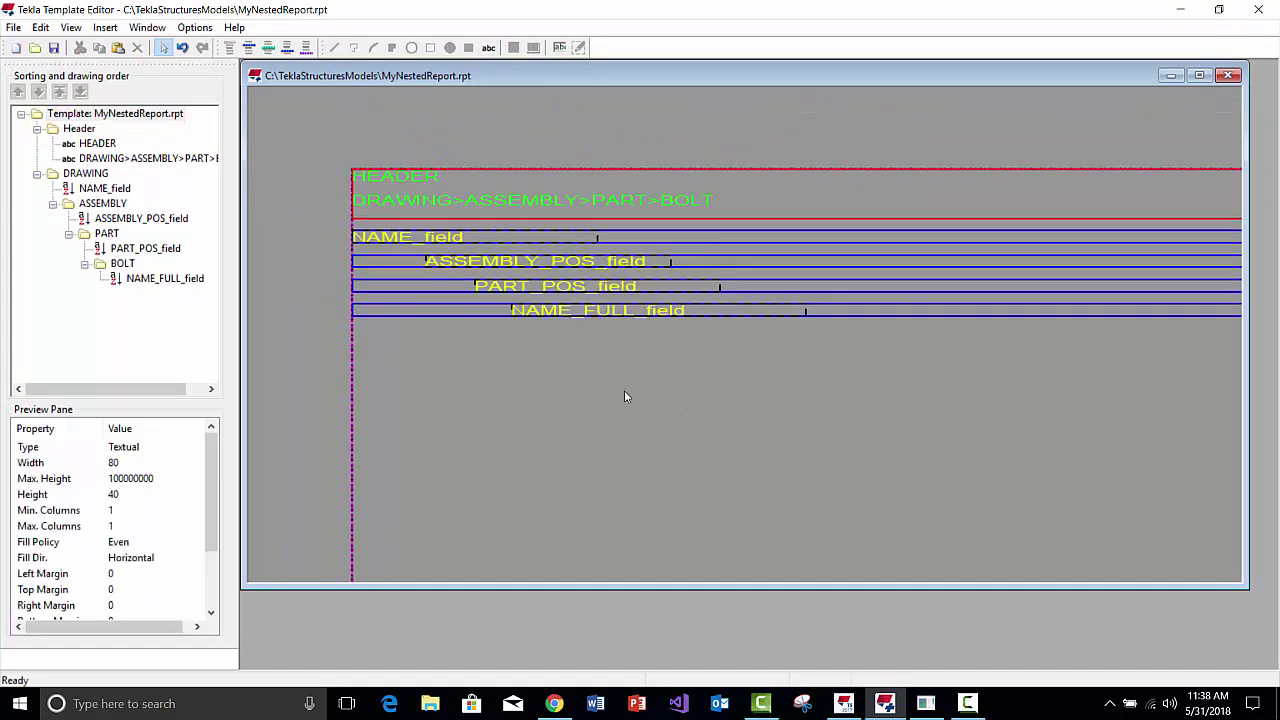
Crop the bottom of the header component to its text lines
left_click(810, 222)
mouse_move(788, 227)
left_mouse_down()
mouse_move(790, 215)
mouse_move(769, 230)
left_mouse_up()
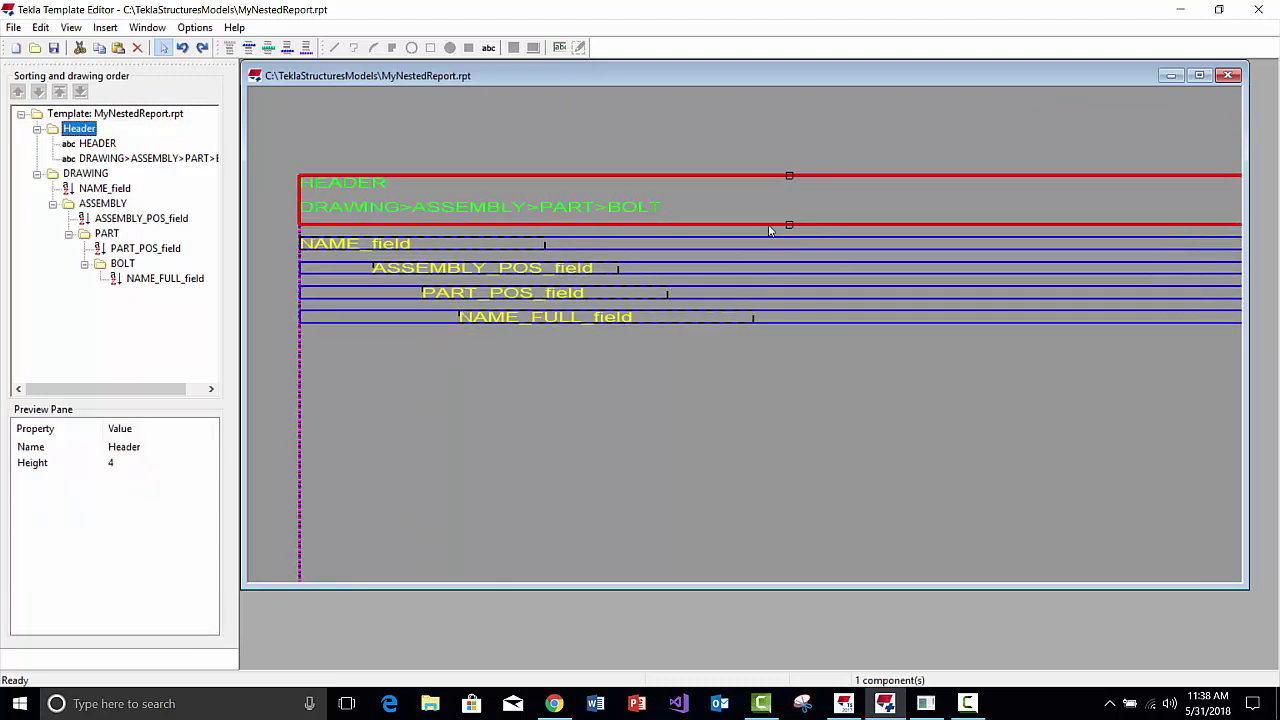
right_click(766, 230)
mouse_move(810, 358)
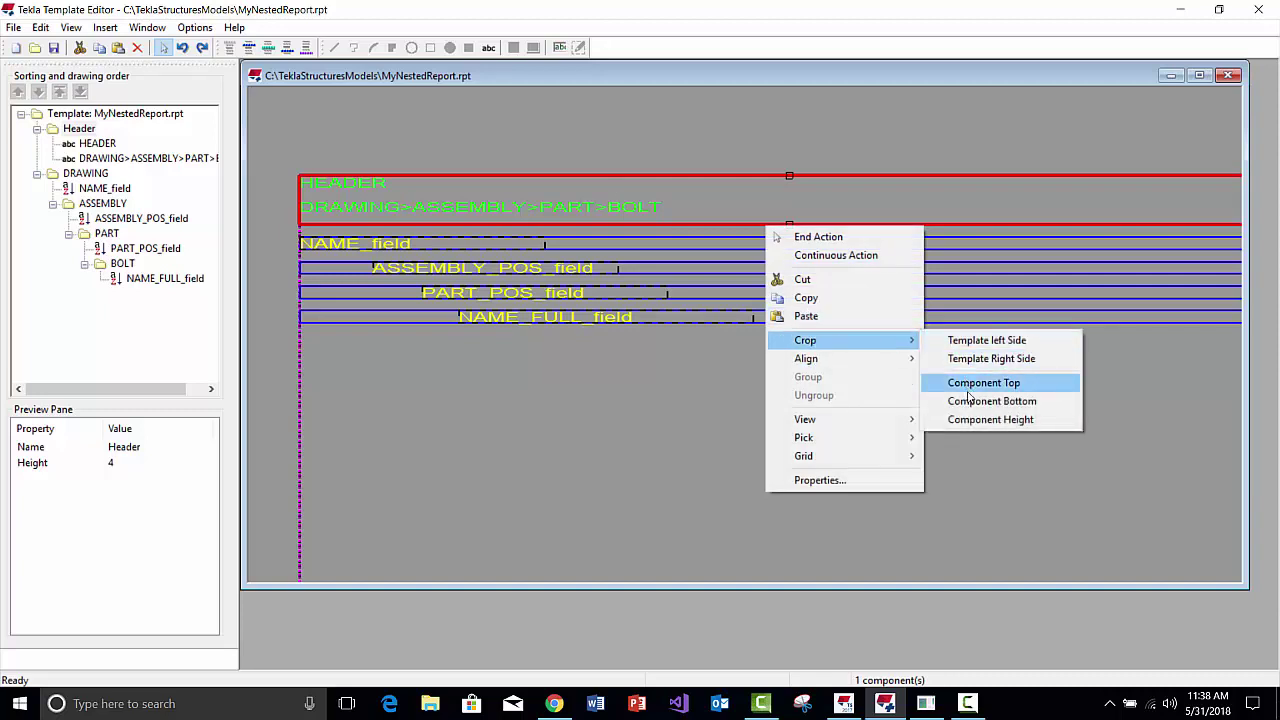
left_click(968, 401)
left_click(732, 388)
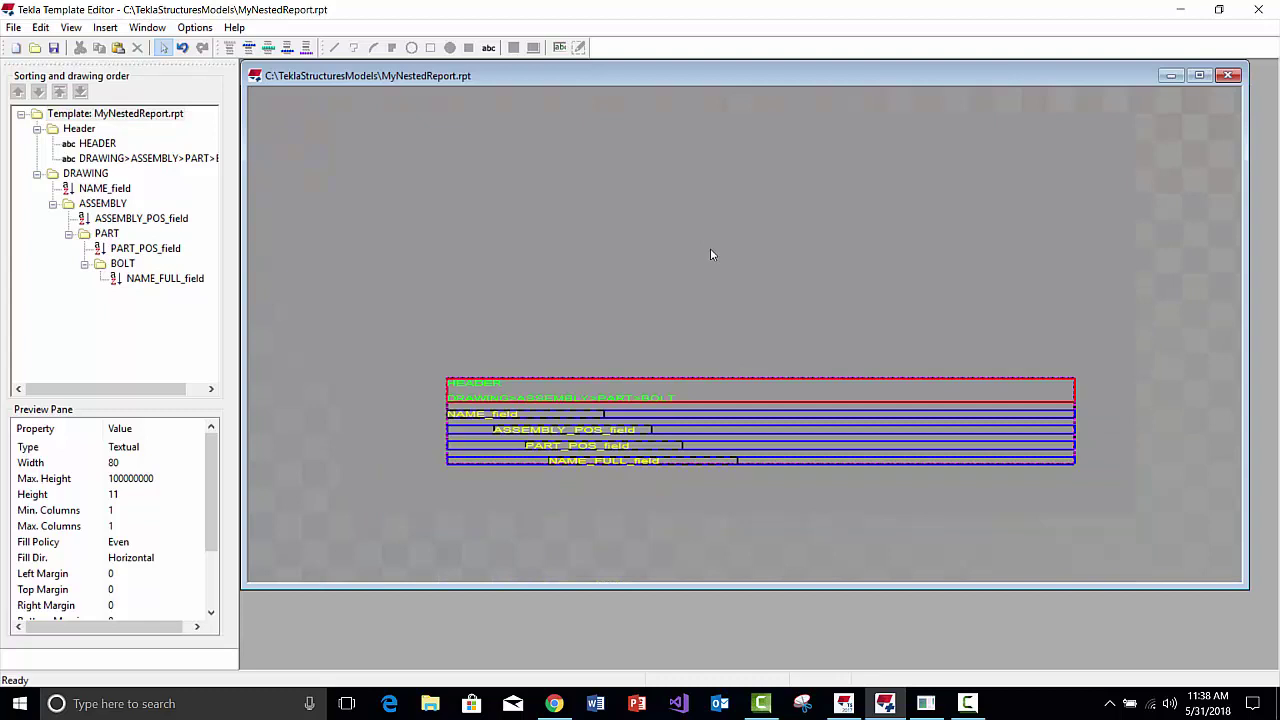
middle_click_drag(741, 371, 553, 233)
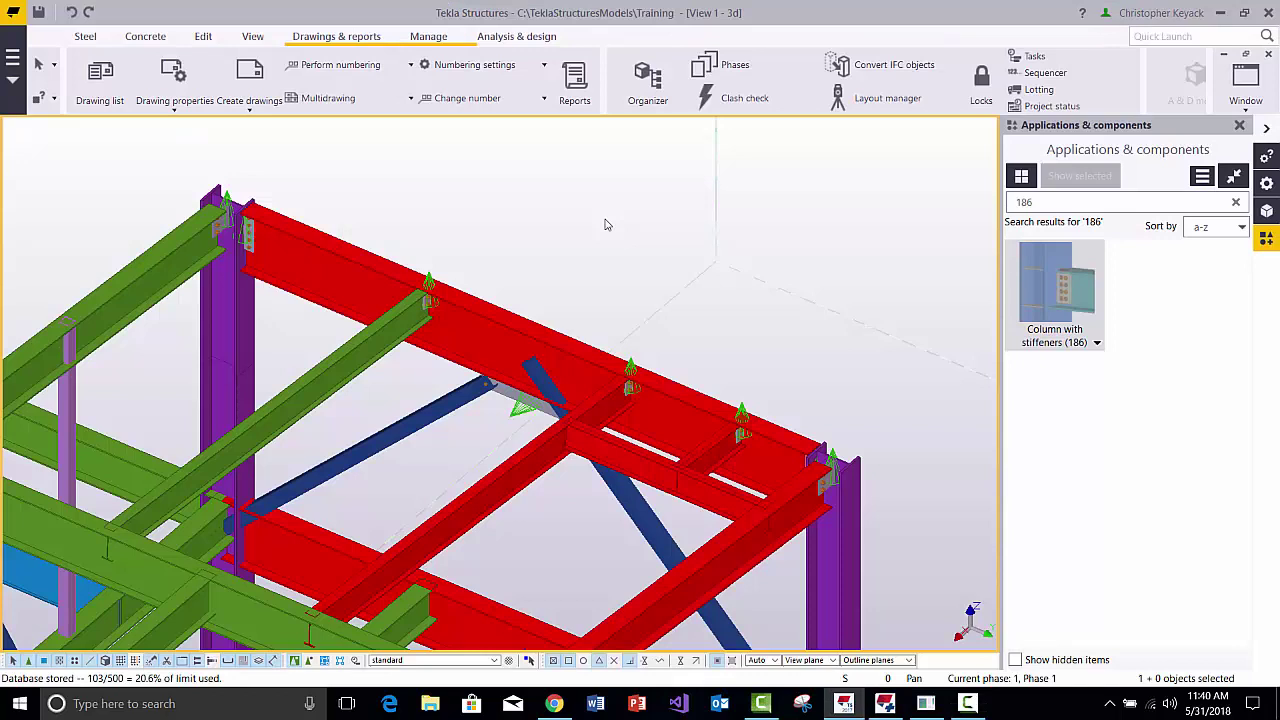
Switch to Tekla Structures and review the general arrangement and assembly drawings in the model's drawing list
left_click(469, 347)
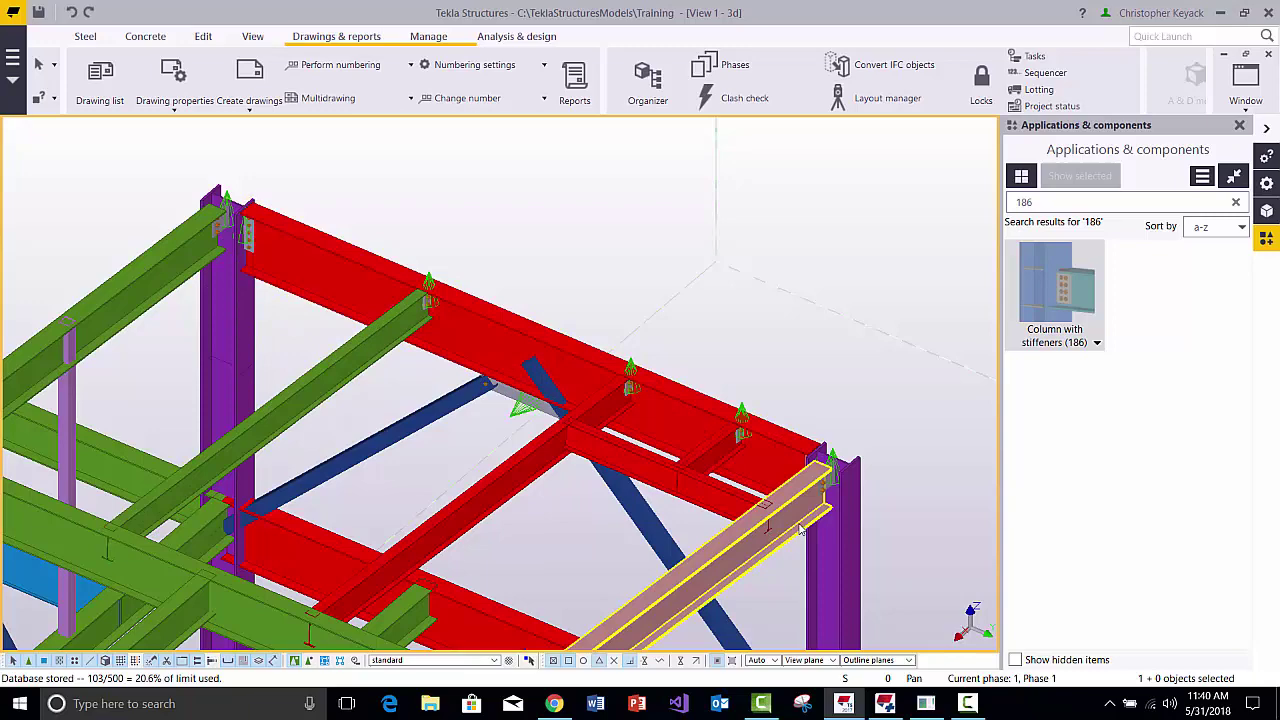
left_click(100, 80)
left_click(595, 346)
left_click(585, 378)
left_click(566, 298)
left_click(563, 330)
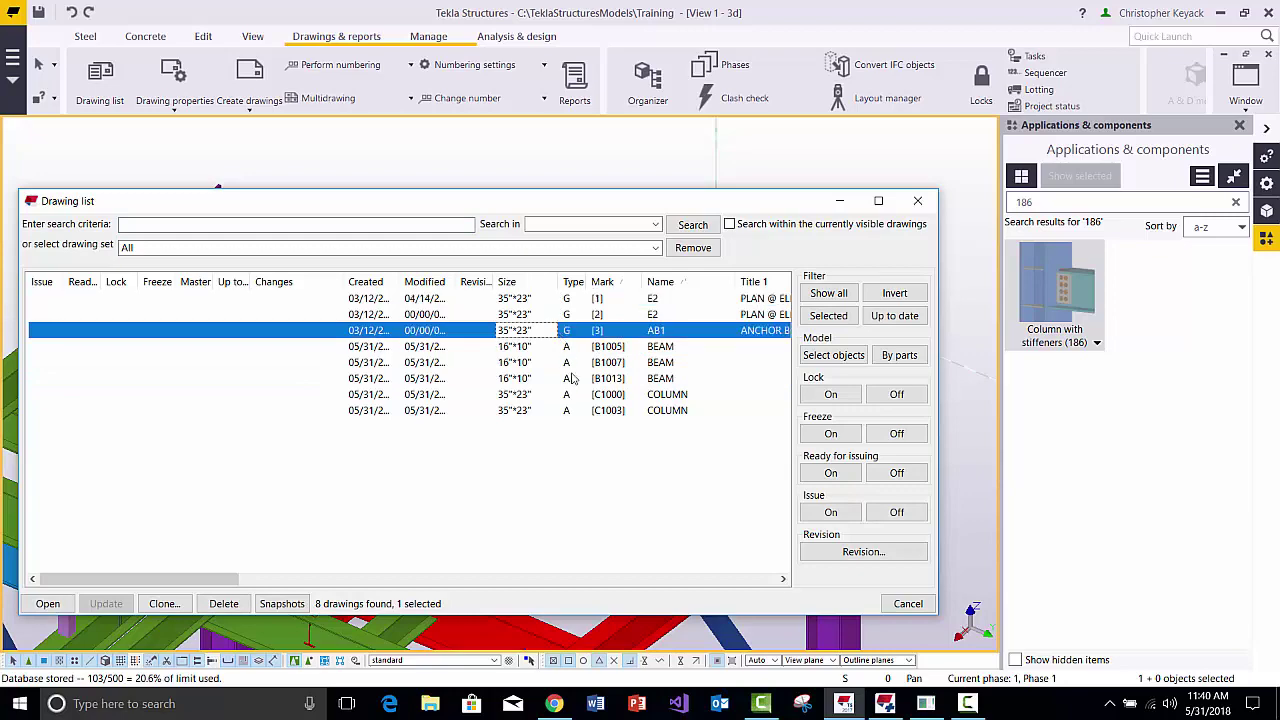
left_click(917, 201)
Create a report from all objects with the MyNestedReport template, checking the report display options first
left_click(574, 80)
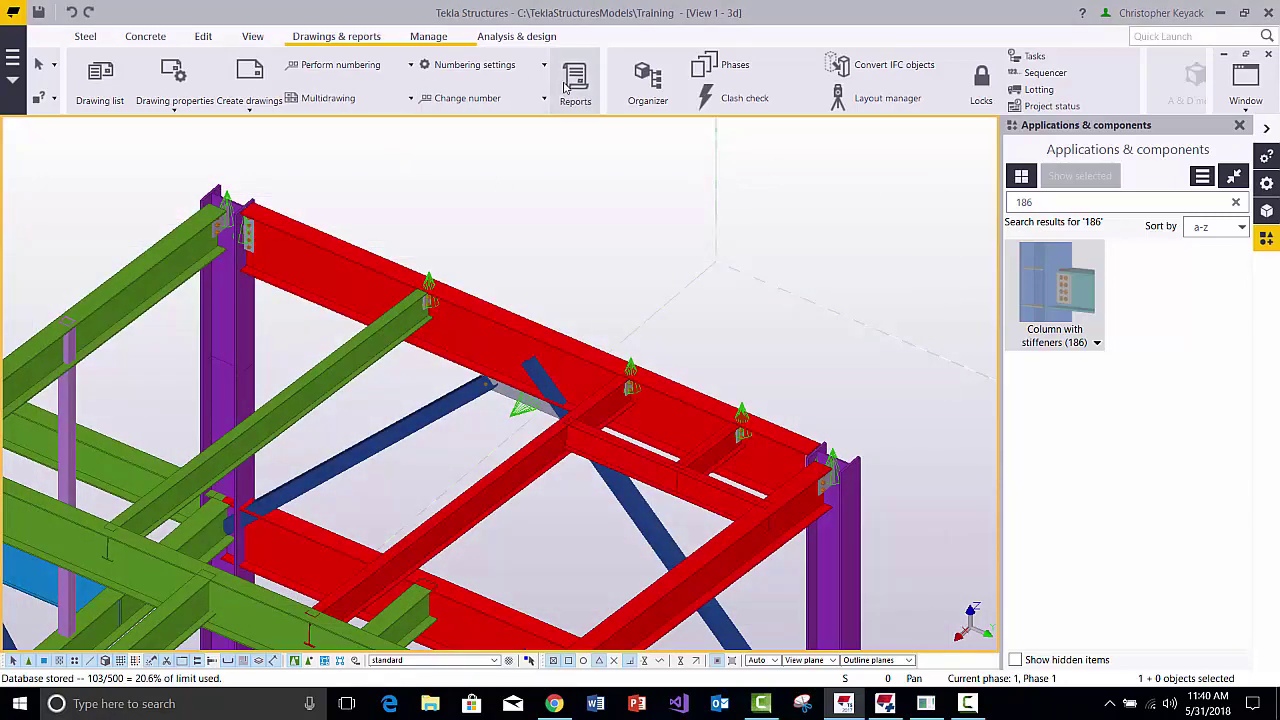
left_click_drag(1028, 298, 1028, 455)
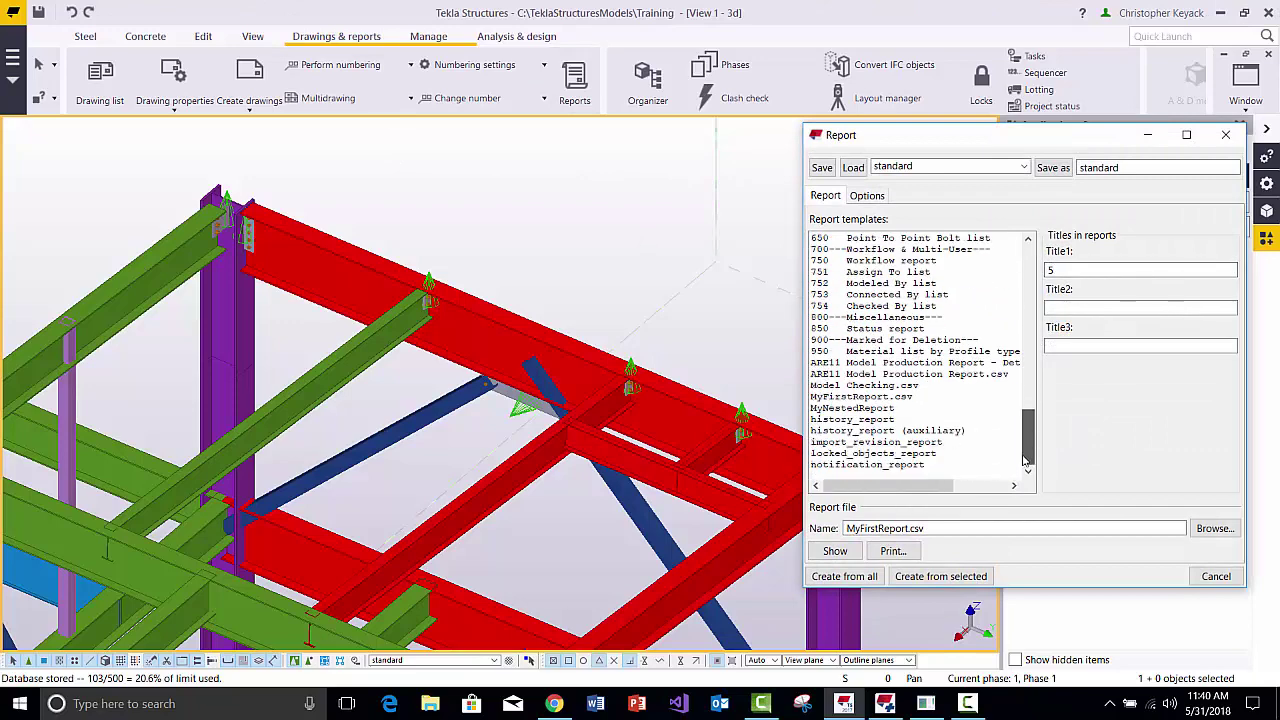
left_click(868, 409)
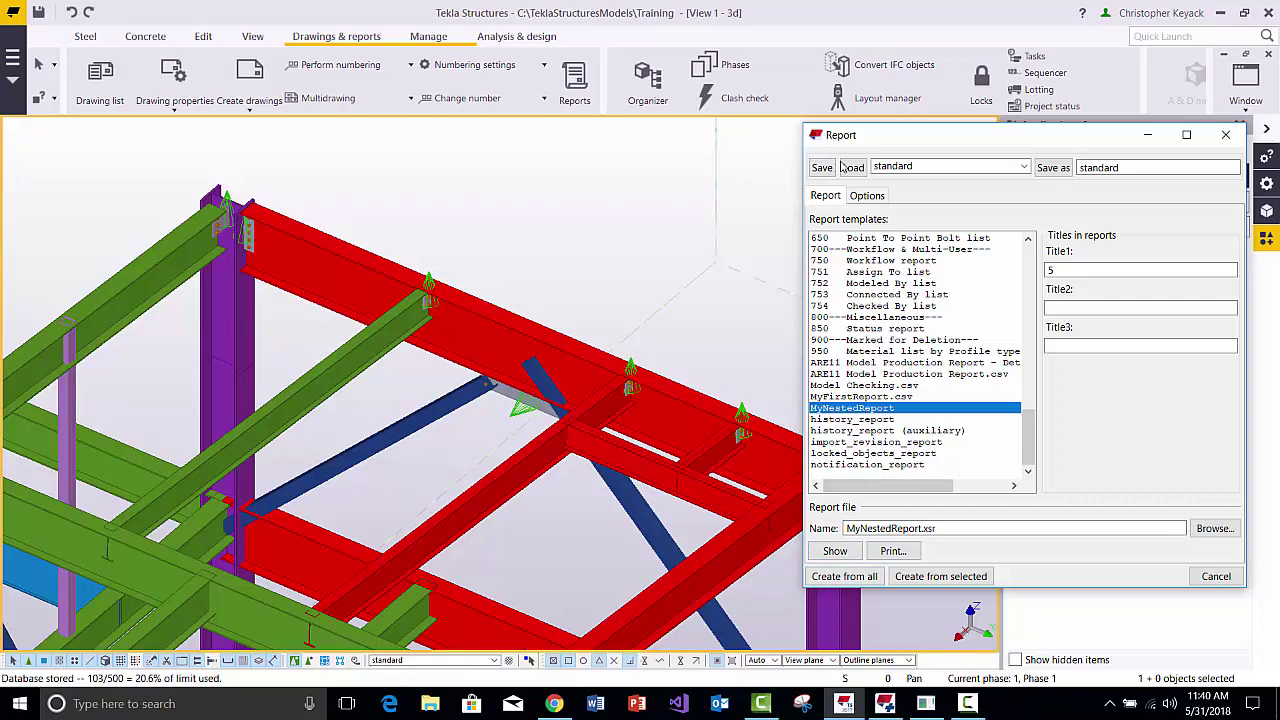
left_click(866, 196)
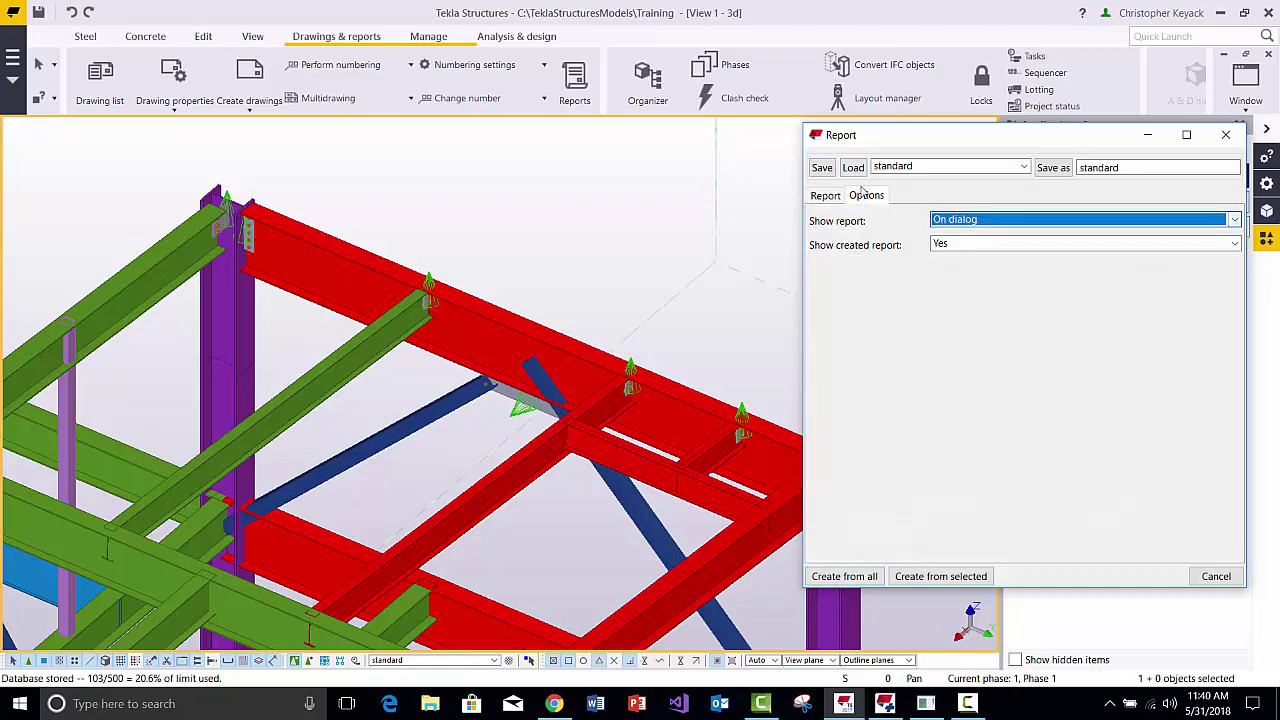
left_click(825, 195)
left_click(836, 577)
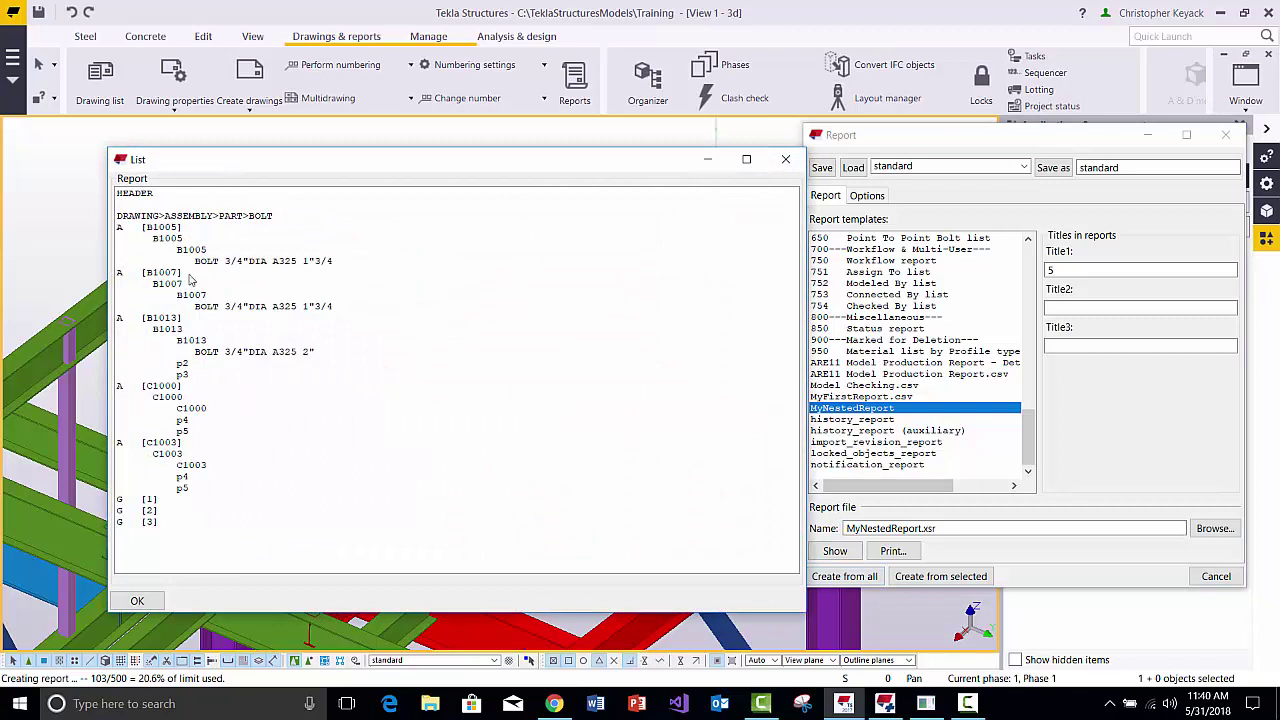
Examine the nested drawing, assembly, part and bolt lines of drawing B1005 in the created report
left_click(157, 229)
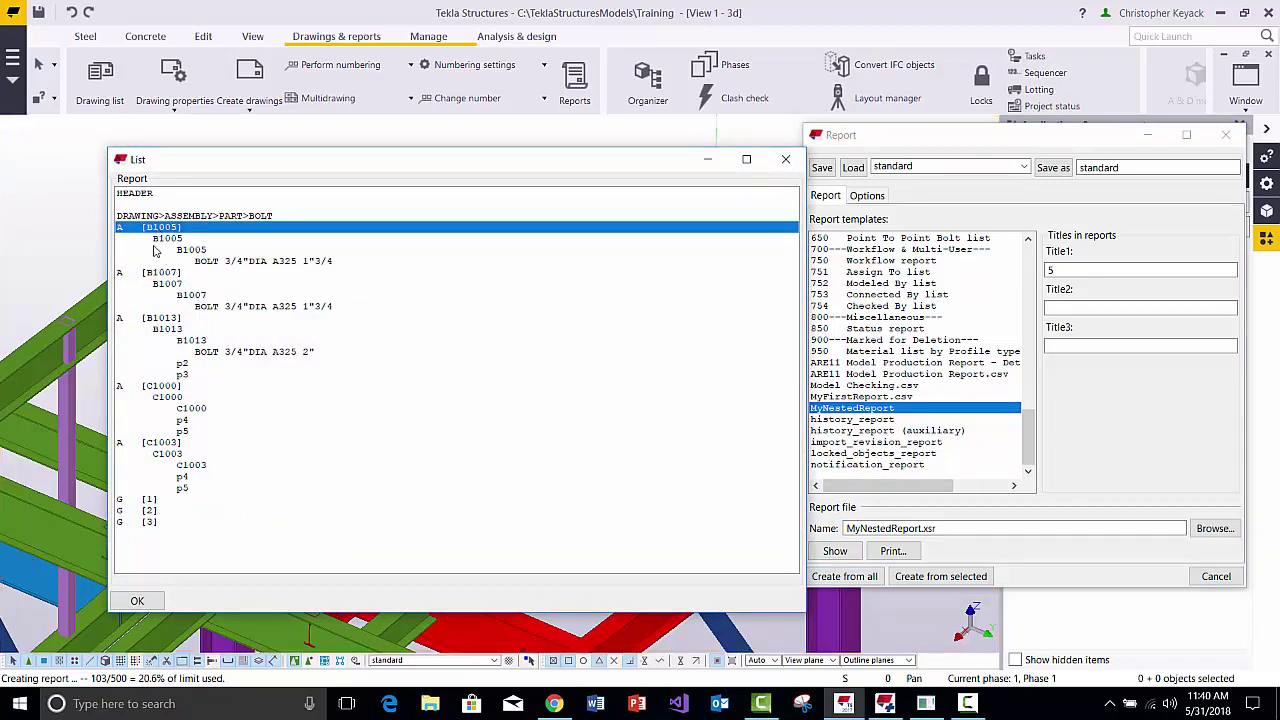
left_click(162, 239)
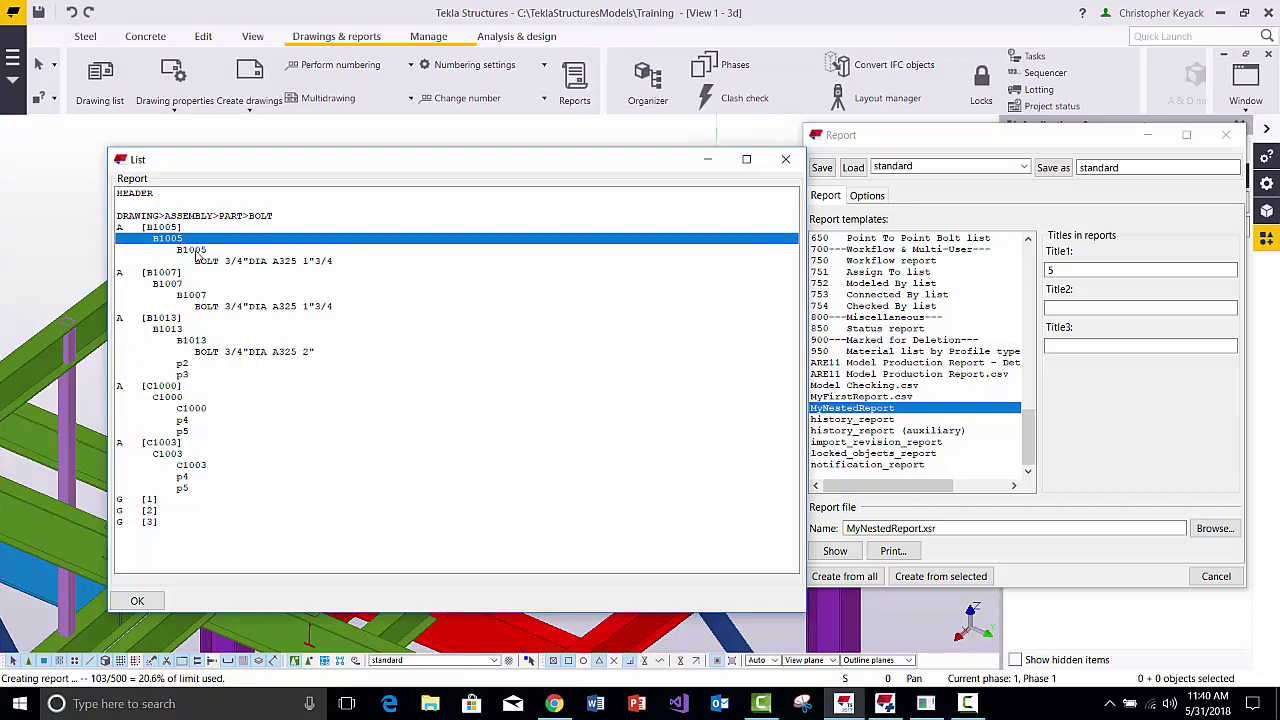
left_click(196, 252)
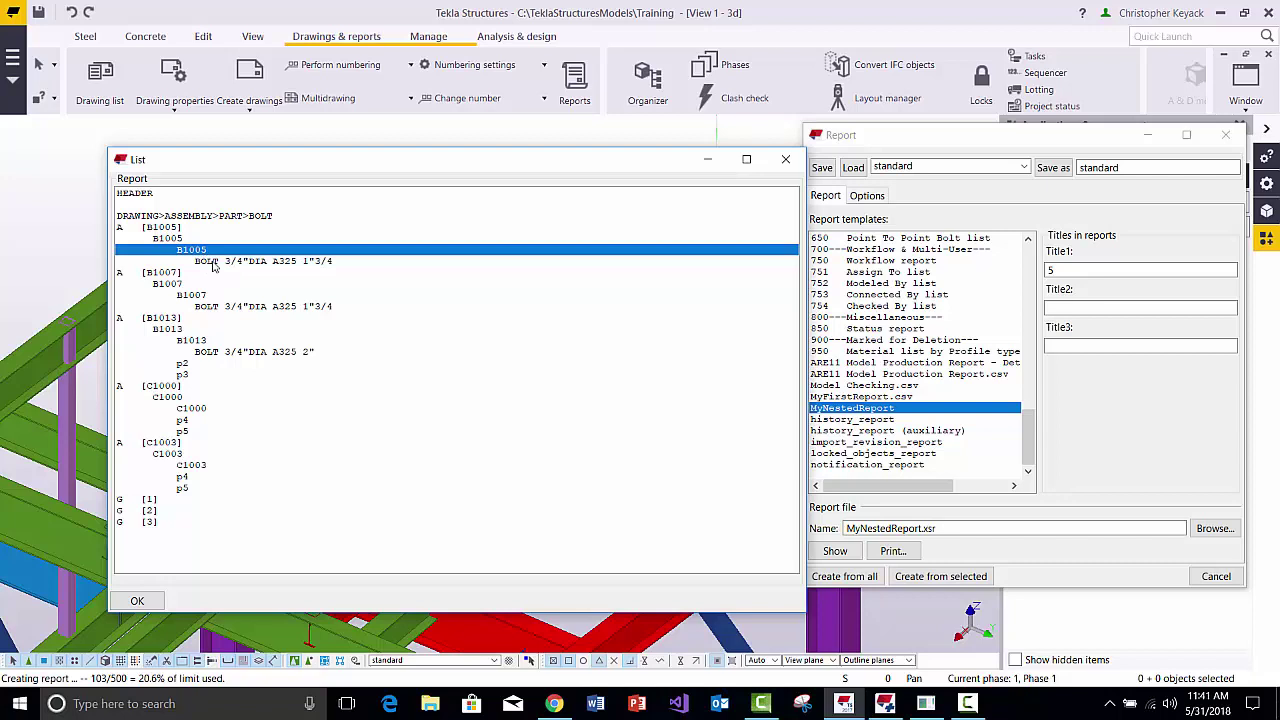
left_click(212, 262)
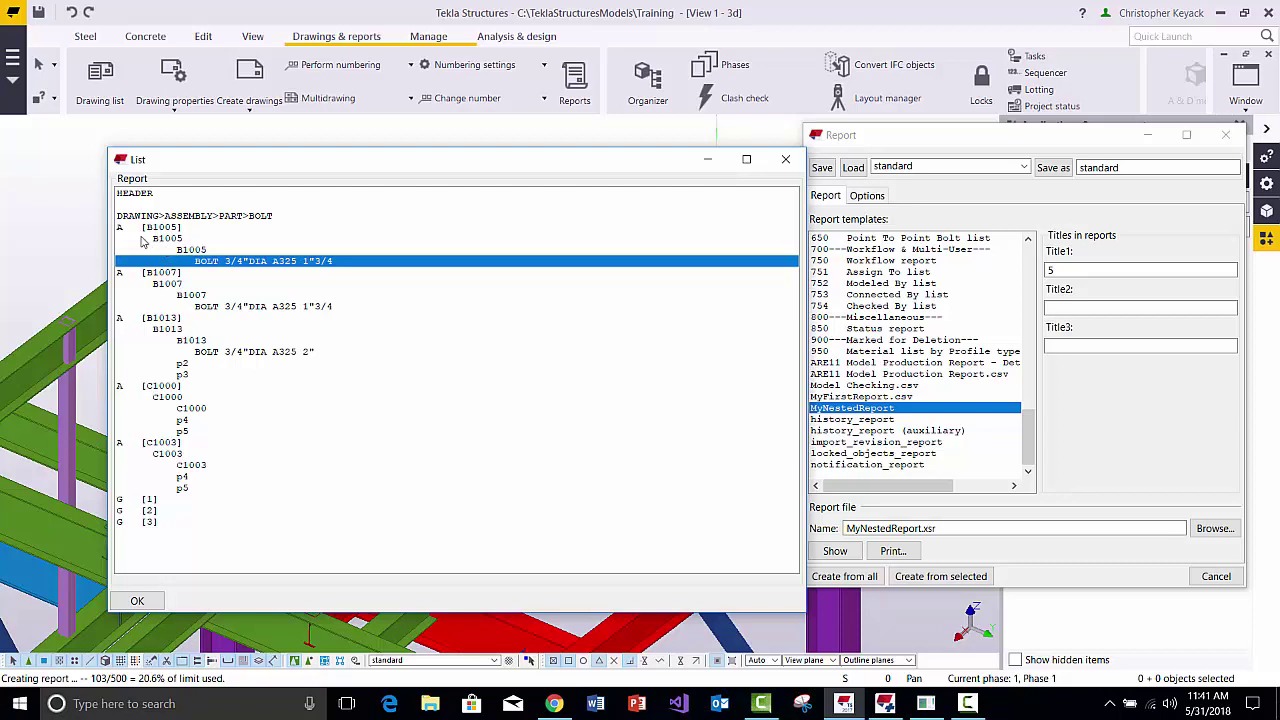
Examine the part lines C1000, p4 and p5 nested under drawing C1000 in the created report
left_click(184, 424)
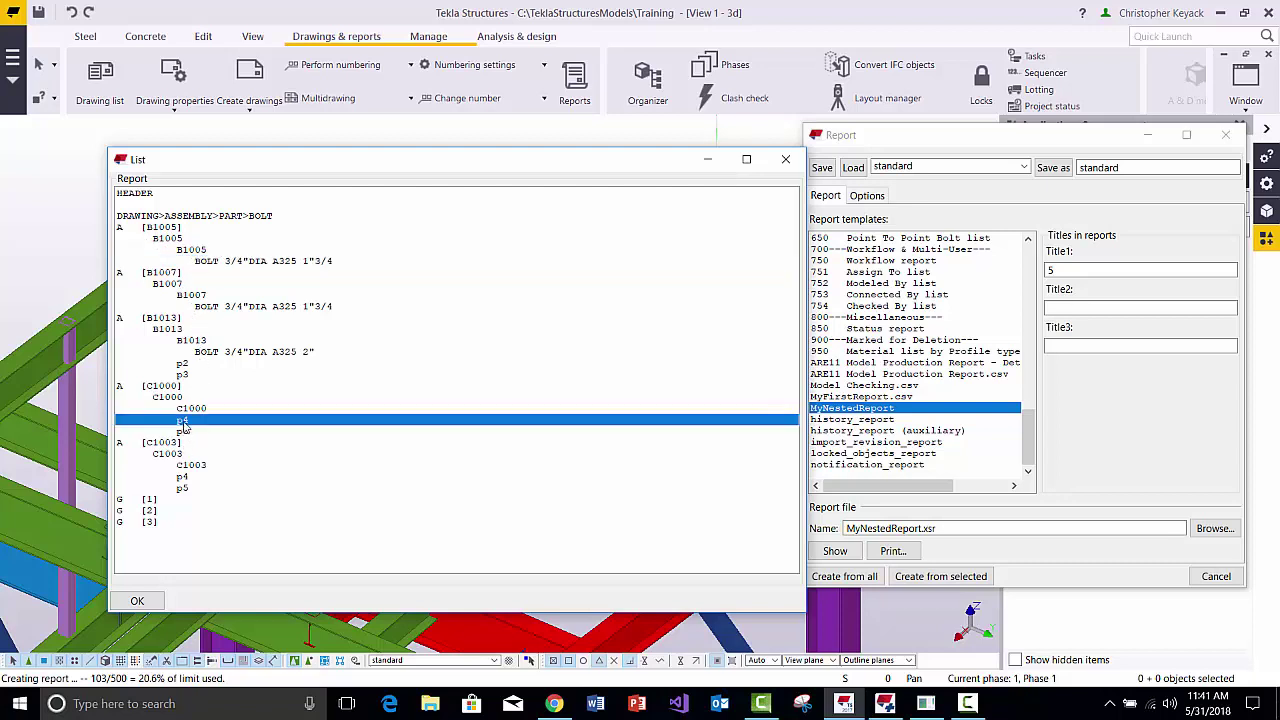
left_click(190, 409)
left_click(190, 421)
left_click(190, 433)
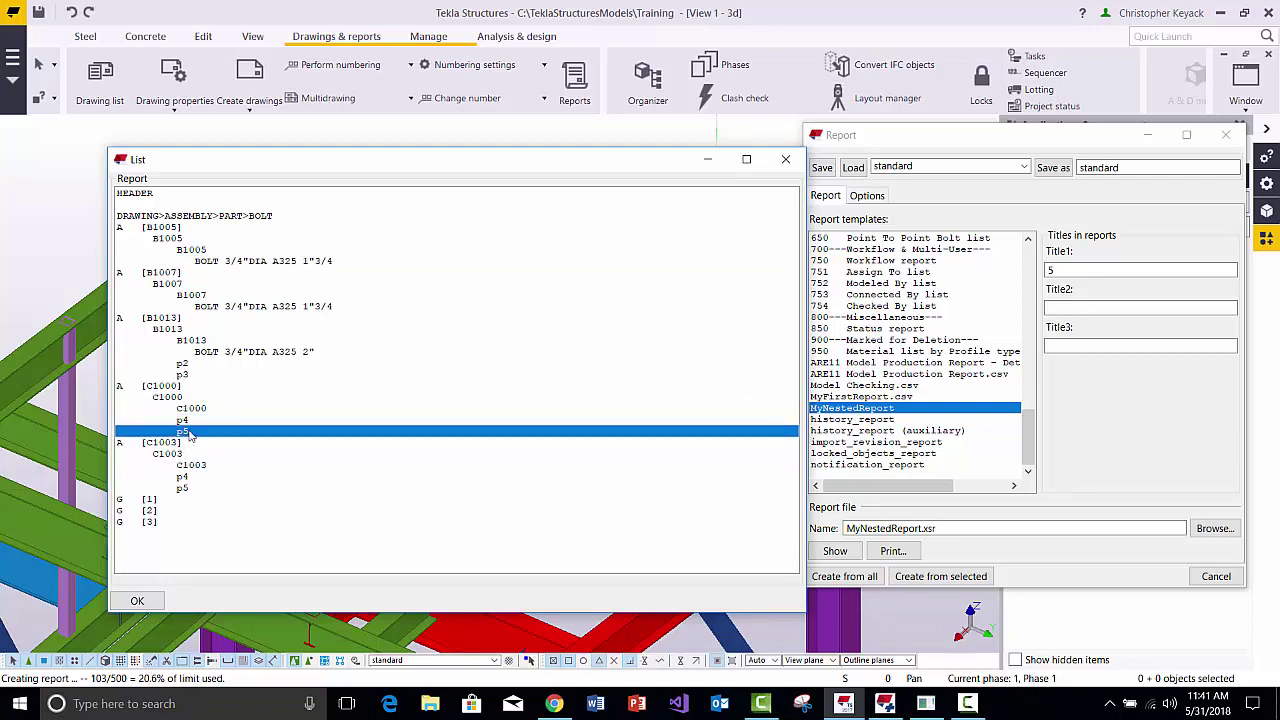
left_click(190, 410)
left_click(190, 421)
left_click(193, 410)
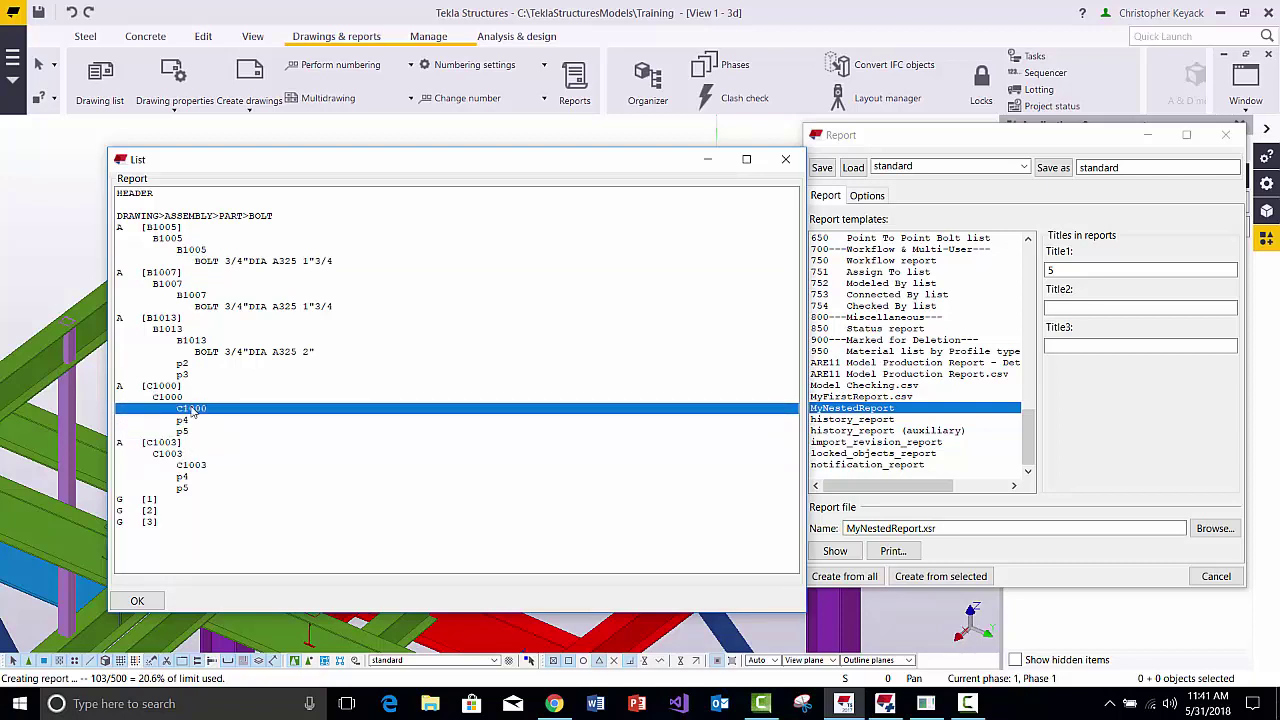
left_click(189, 421)
left_click(194, 433)
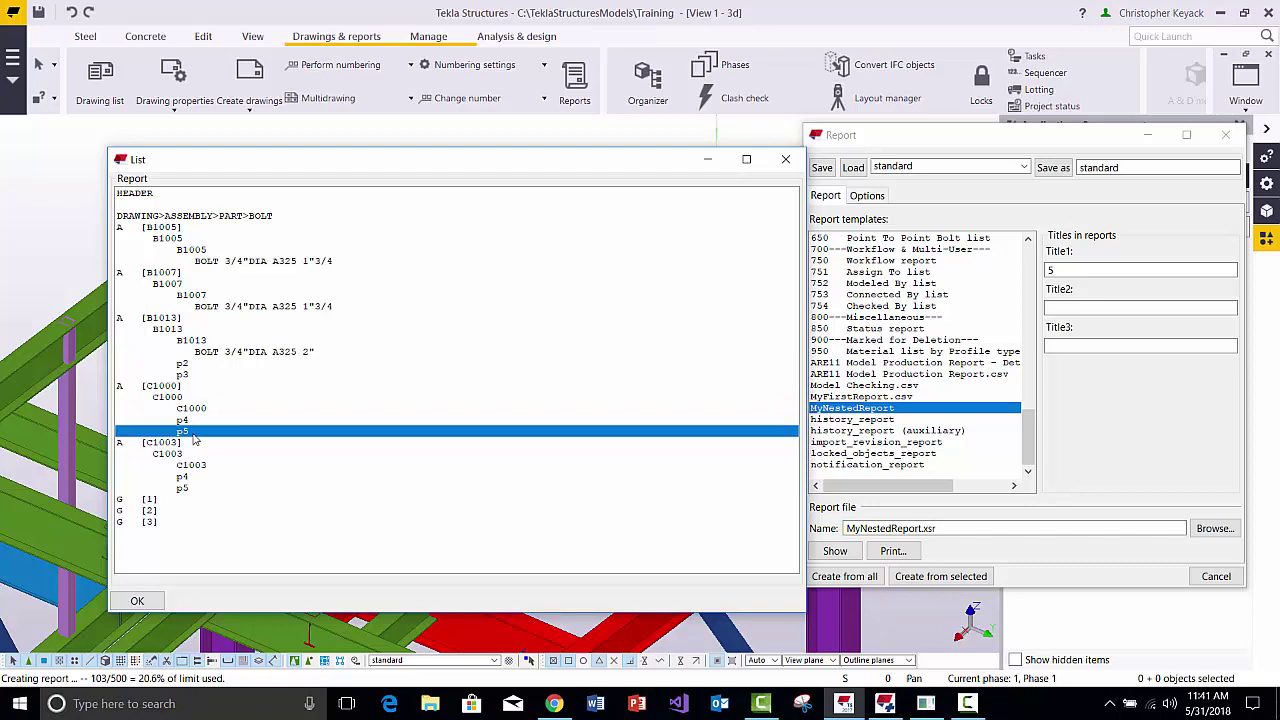
Examine the bolt and part lines under drawings B1013 and B1007, the B1005 assembly line, and the general arrangement drawing lines
left_click(197, 354)
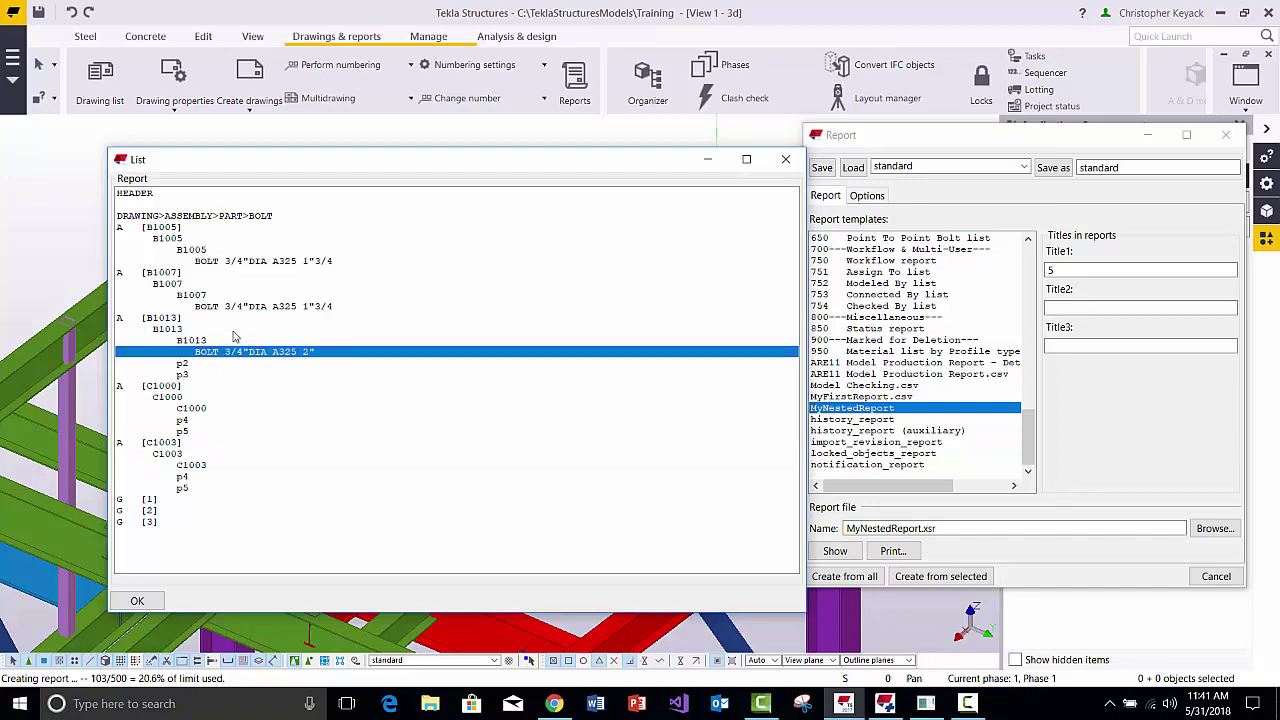
left_click(207, 309)
left_click(181, 297)
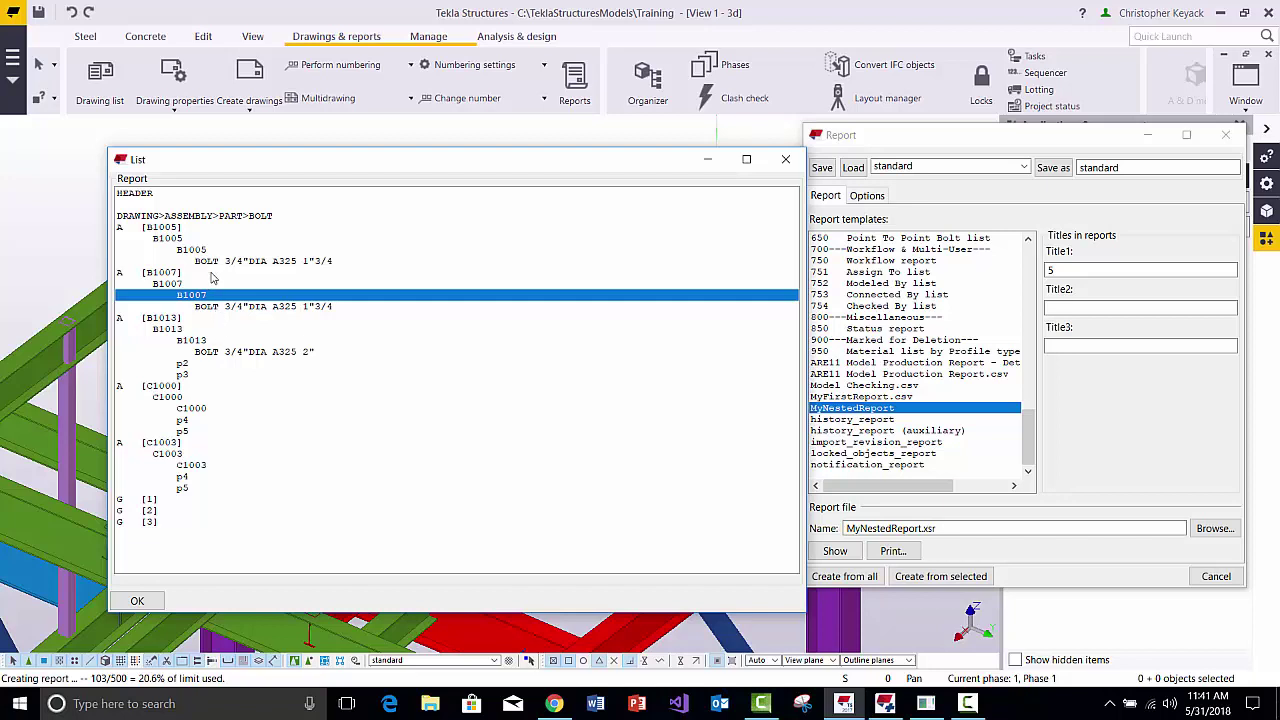
left_click(128, 500)
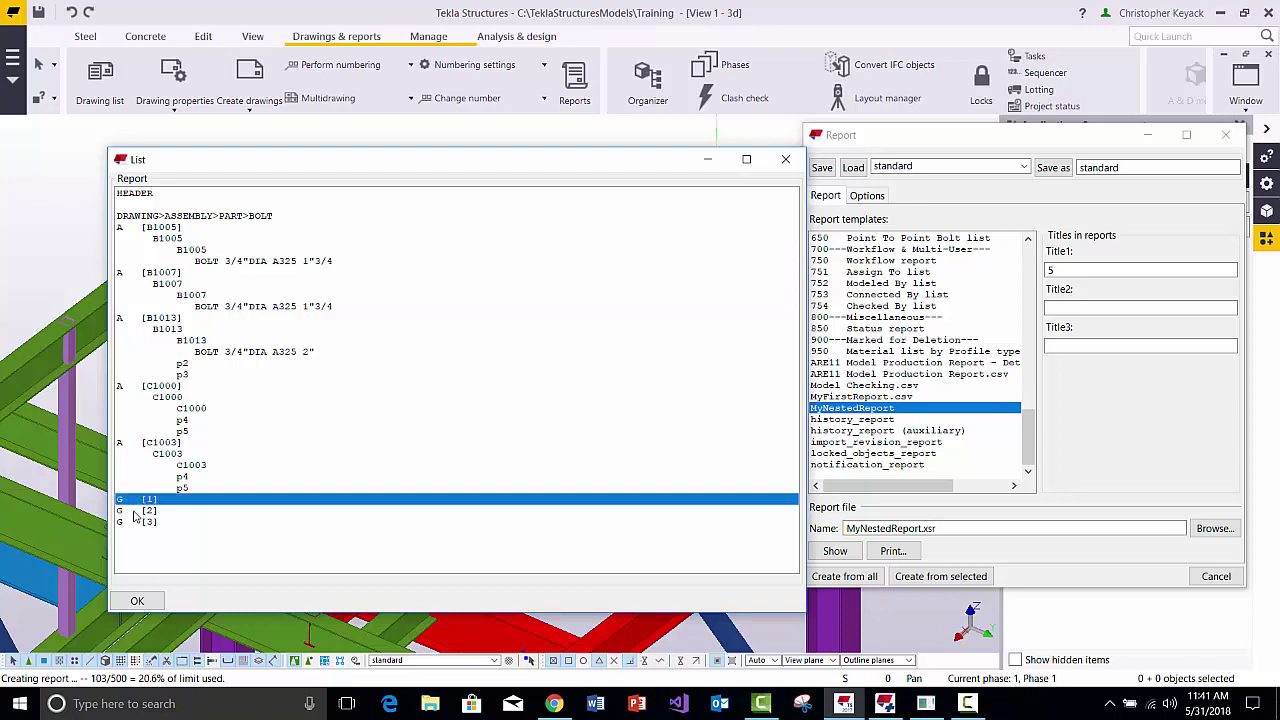
left_click(135, 512)
left_click(143, 524)
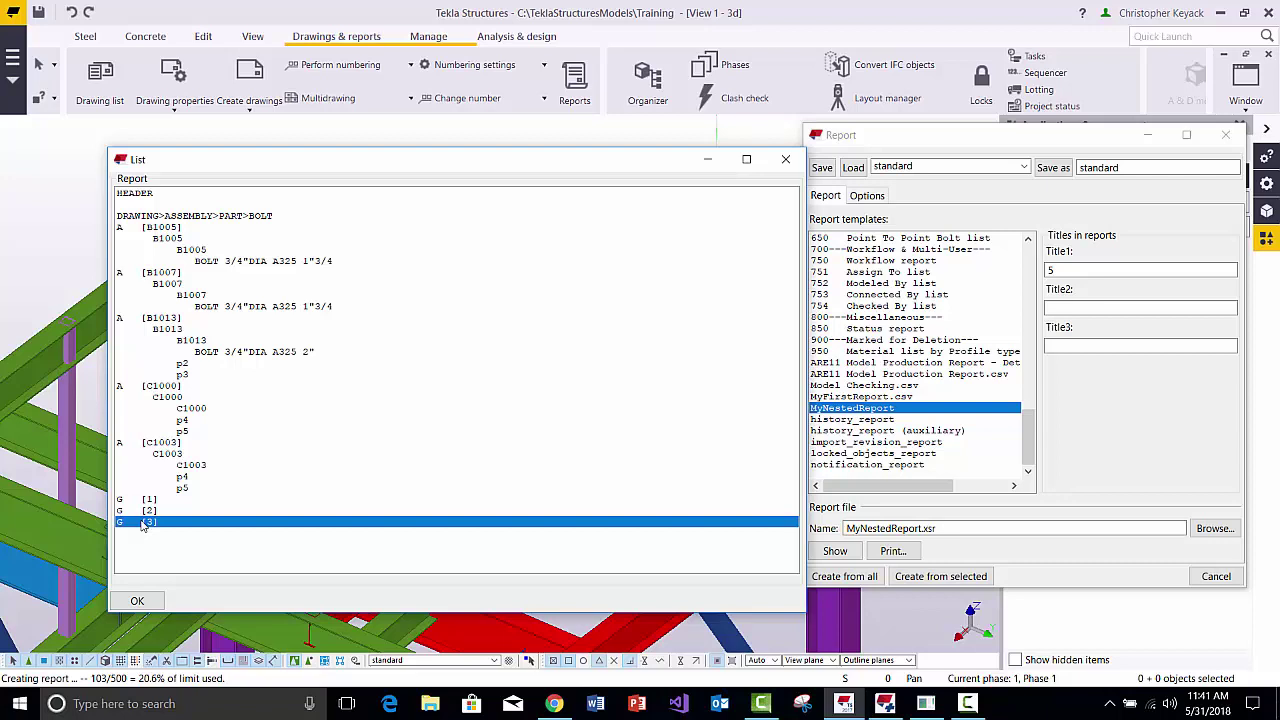
left_click(163, 240)
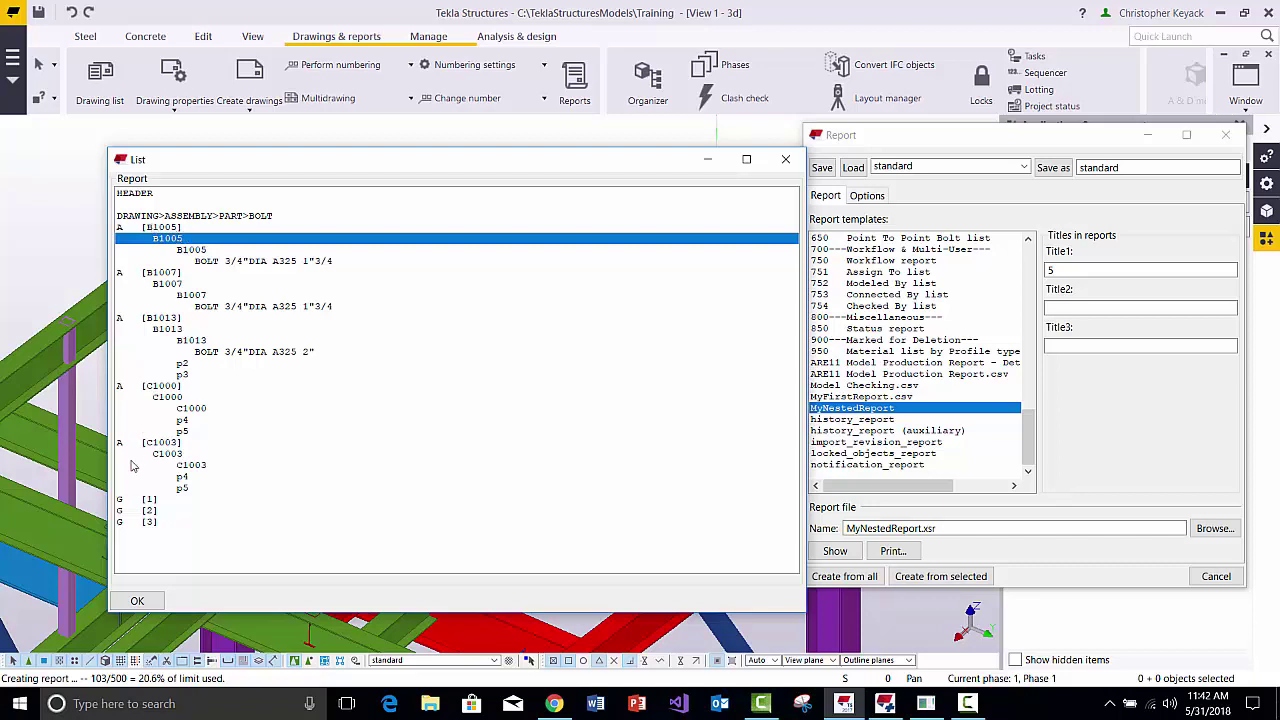
left_click(132, 501)
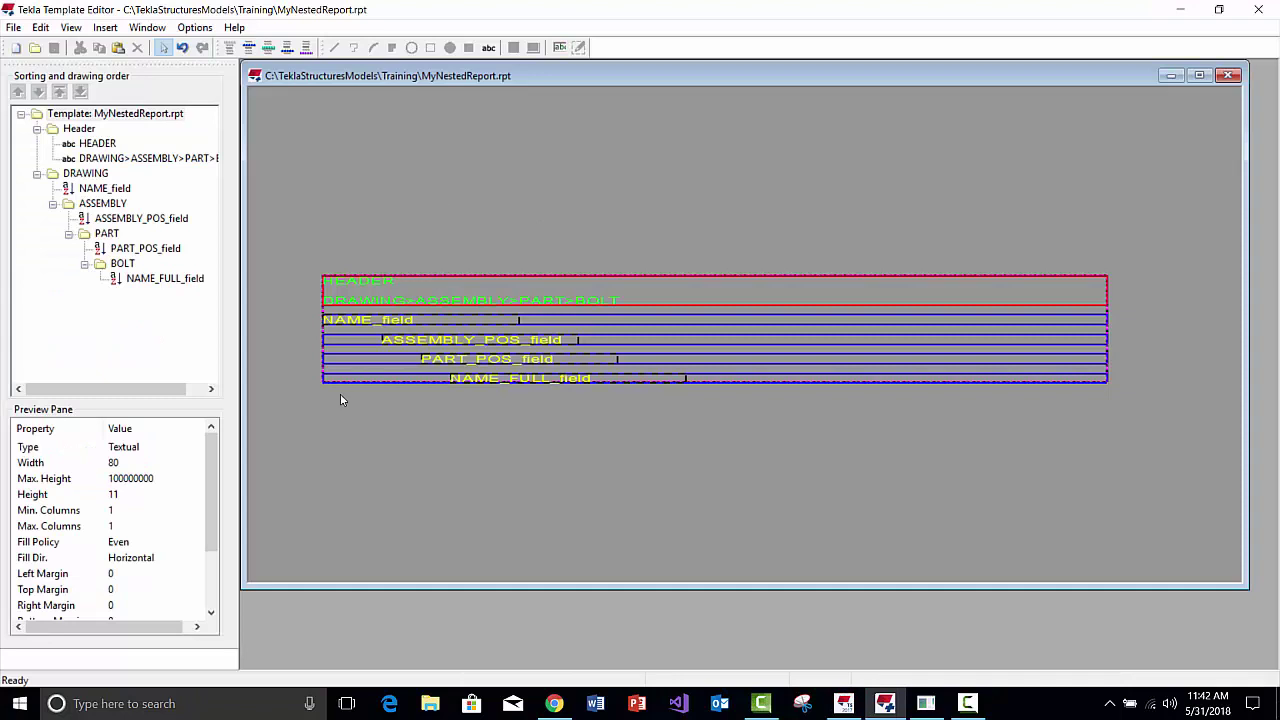
Insert a MODEL_TOTAL value field in the ASSEMBLY row, just after the assembly position field
scroll(322, 322, "up", 2)
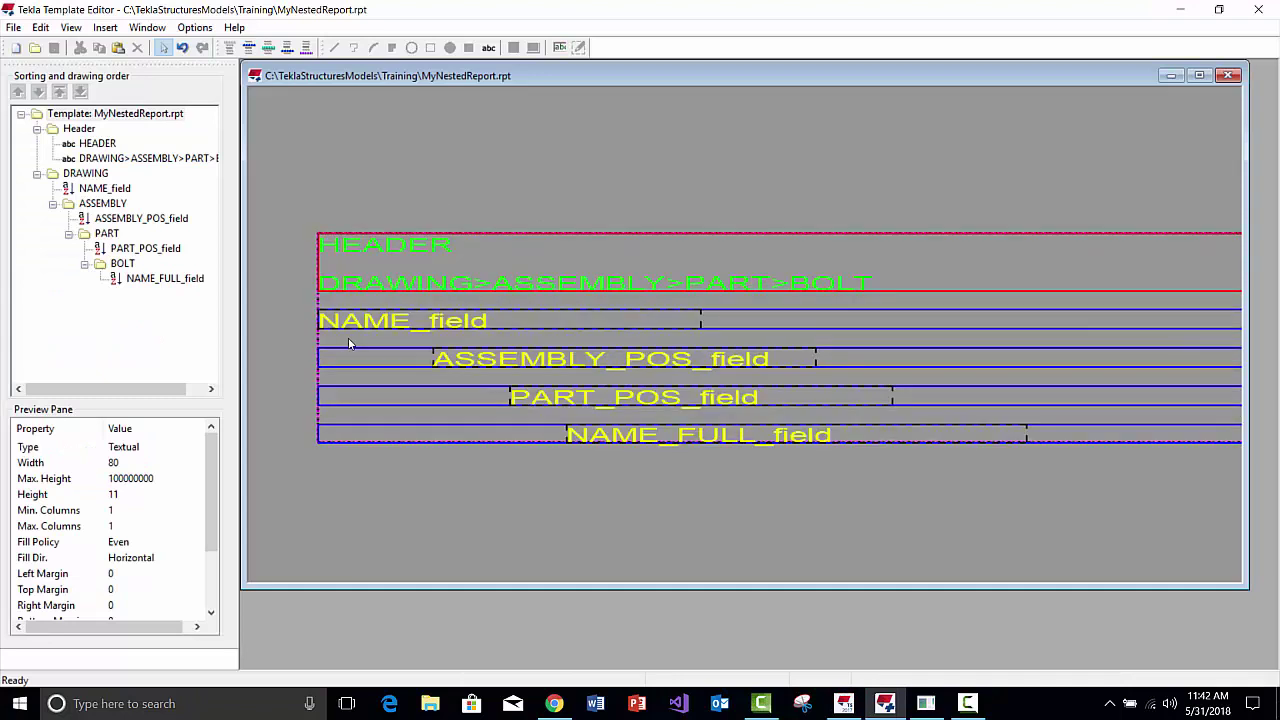
left_click(753, 312)
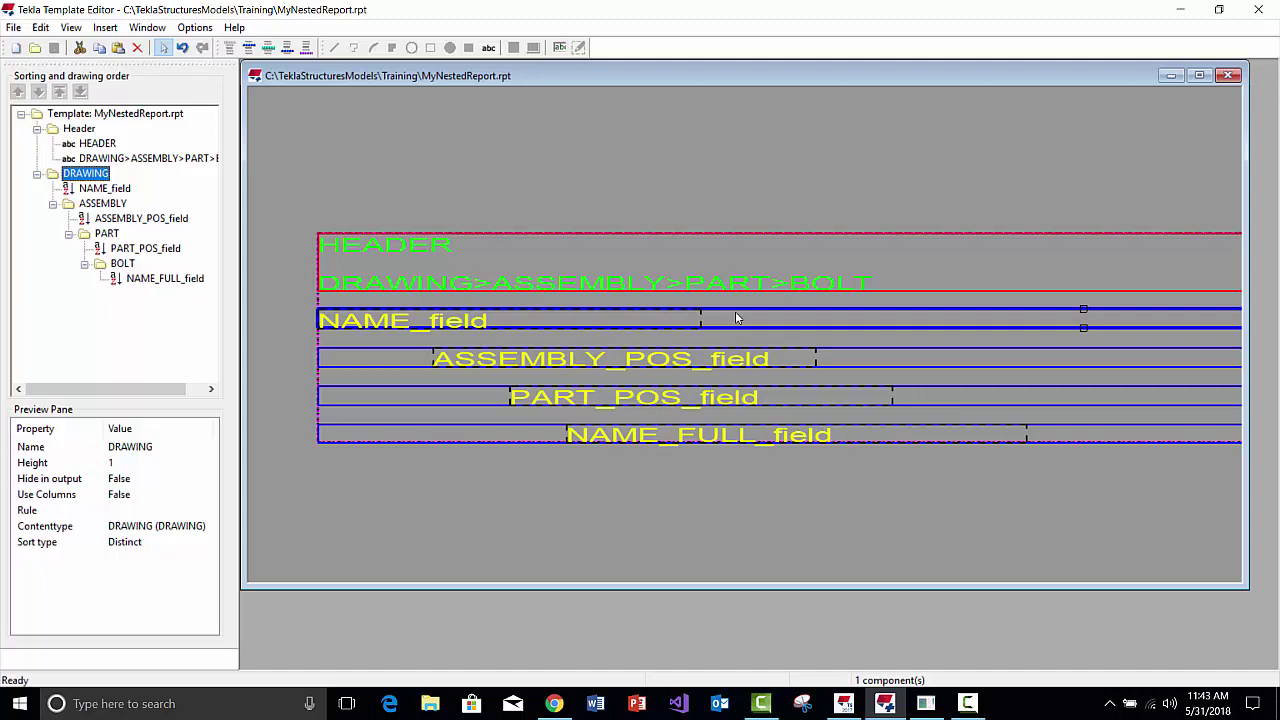
left_click(757, 174)
middle_click_drag(748, 218, 559, 181)
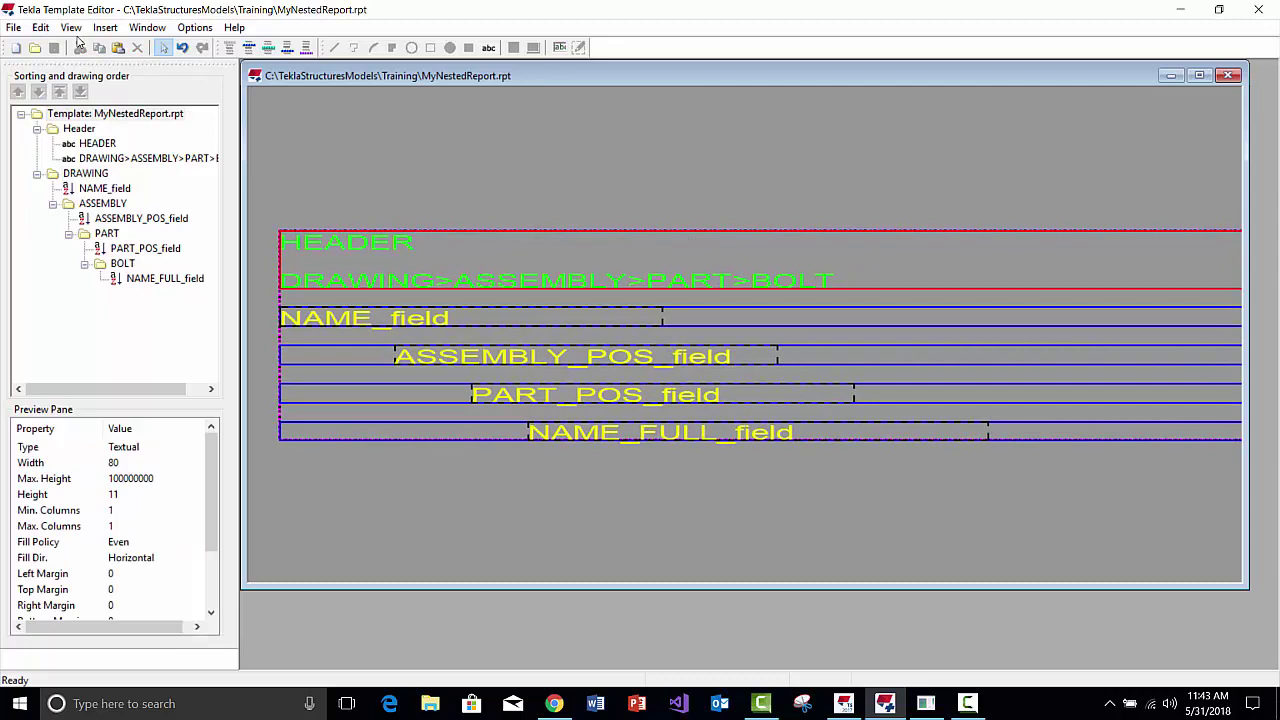
left_click(105, 28)
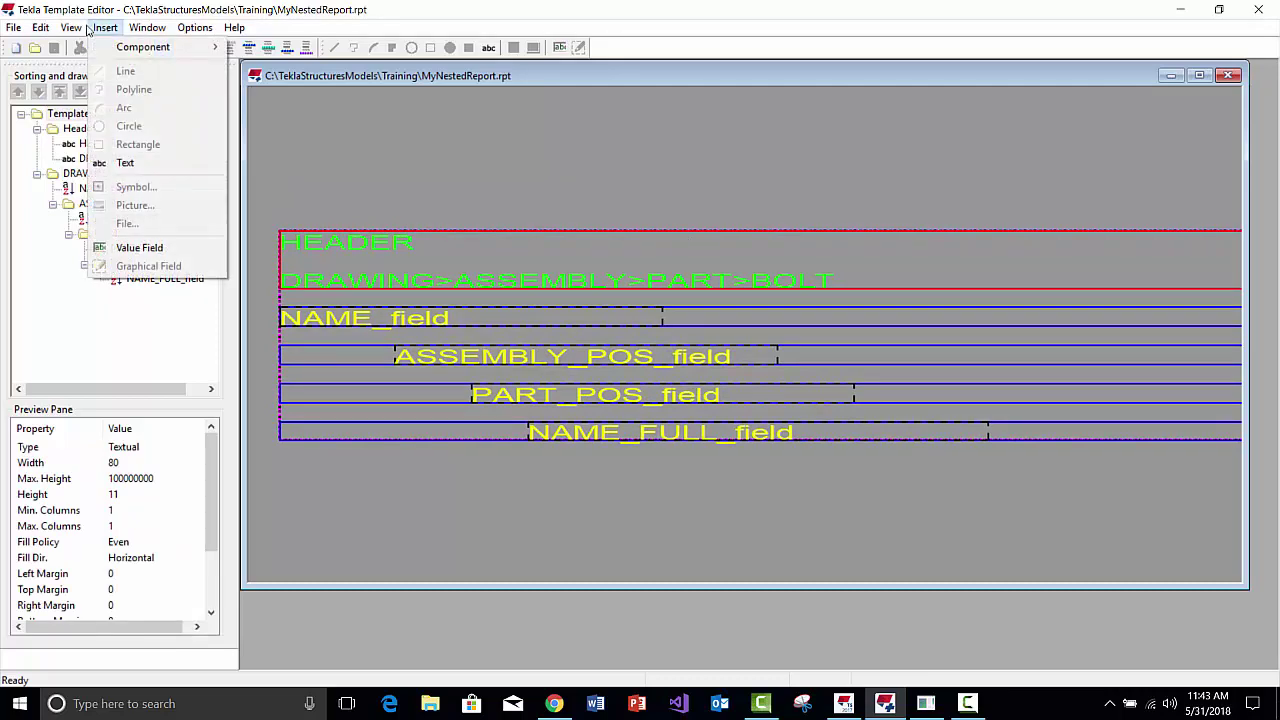
left_click(140, 248)
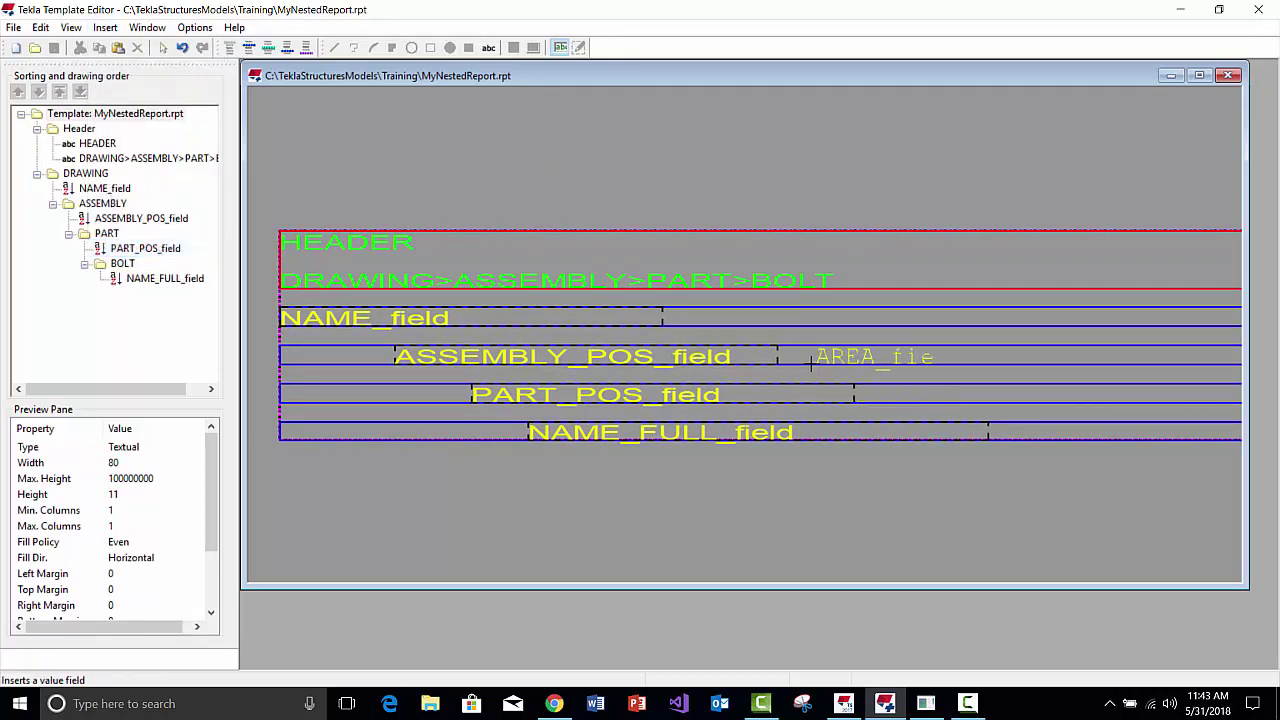
left_click(806, 370)
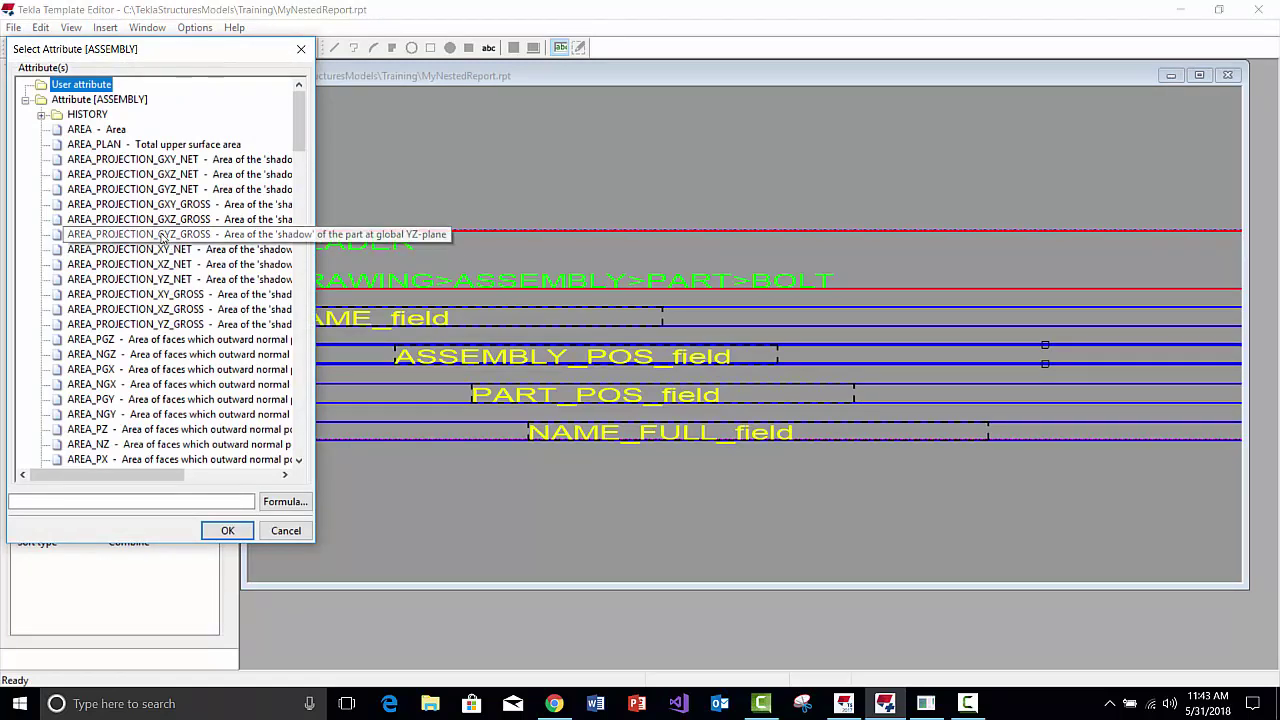
scroll(162, 285, "down", 18)
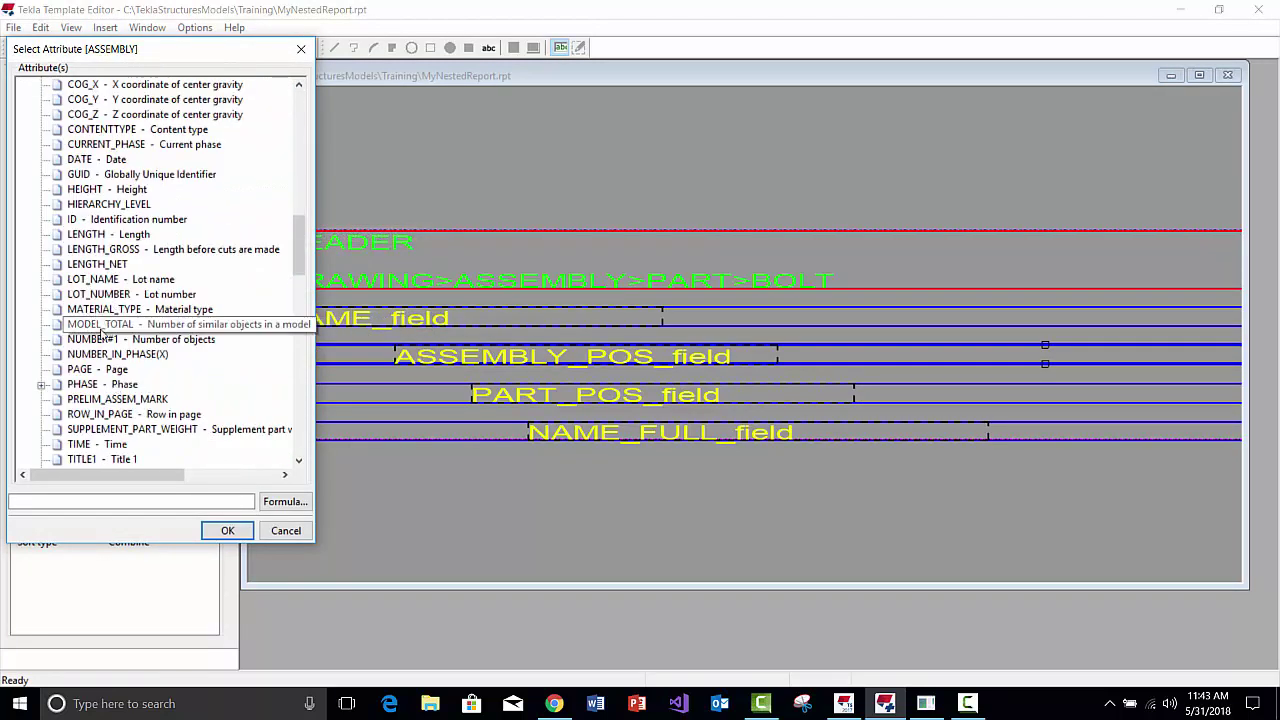
left_click(100, 326)
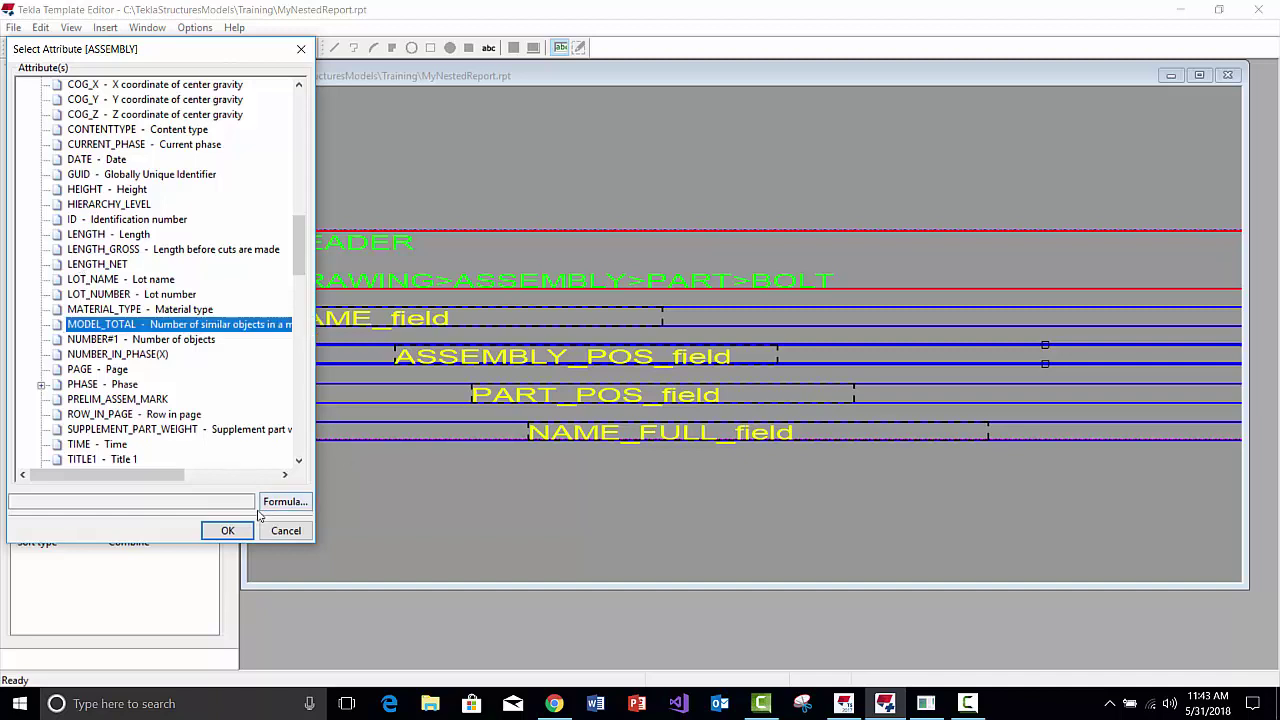
left_click(228, 531)
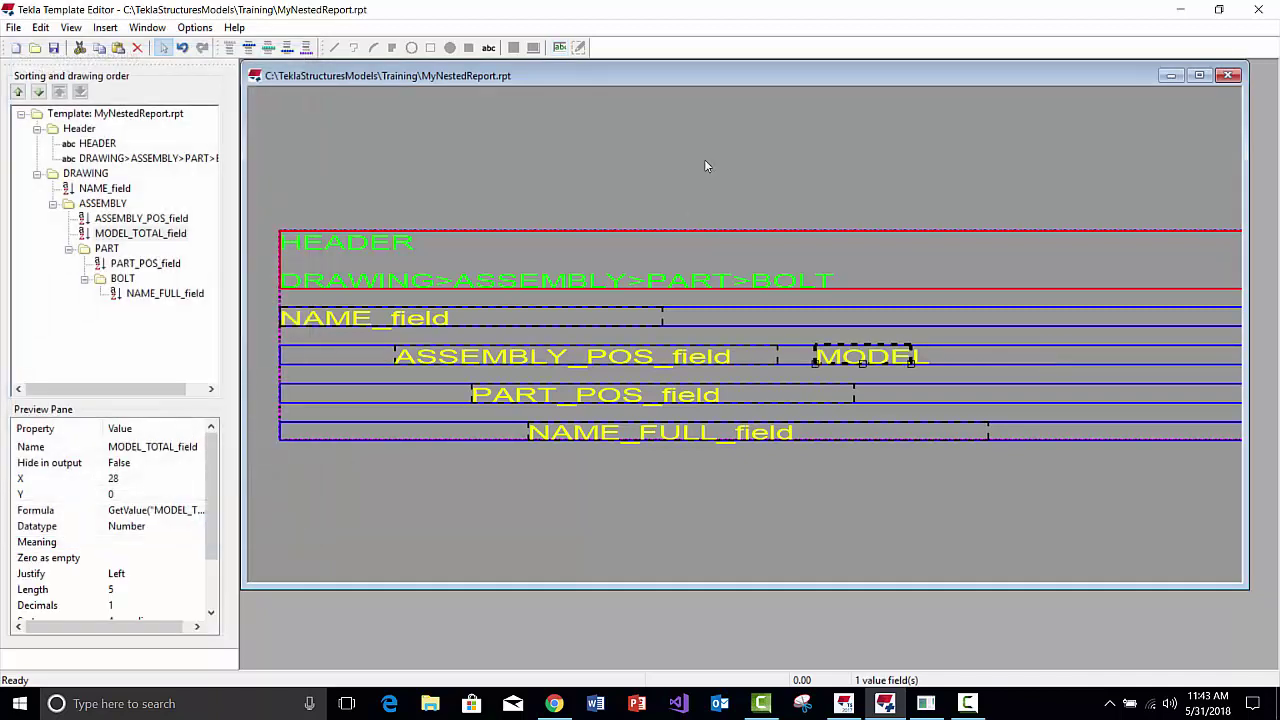
Add a value field with the NUMBER attribute to the PART row, just after the part position field
left_click(856, 359)
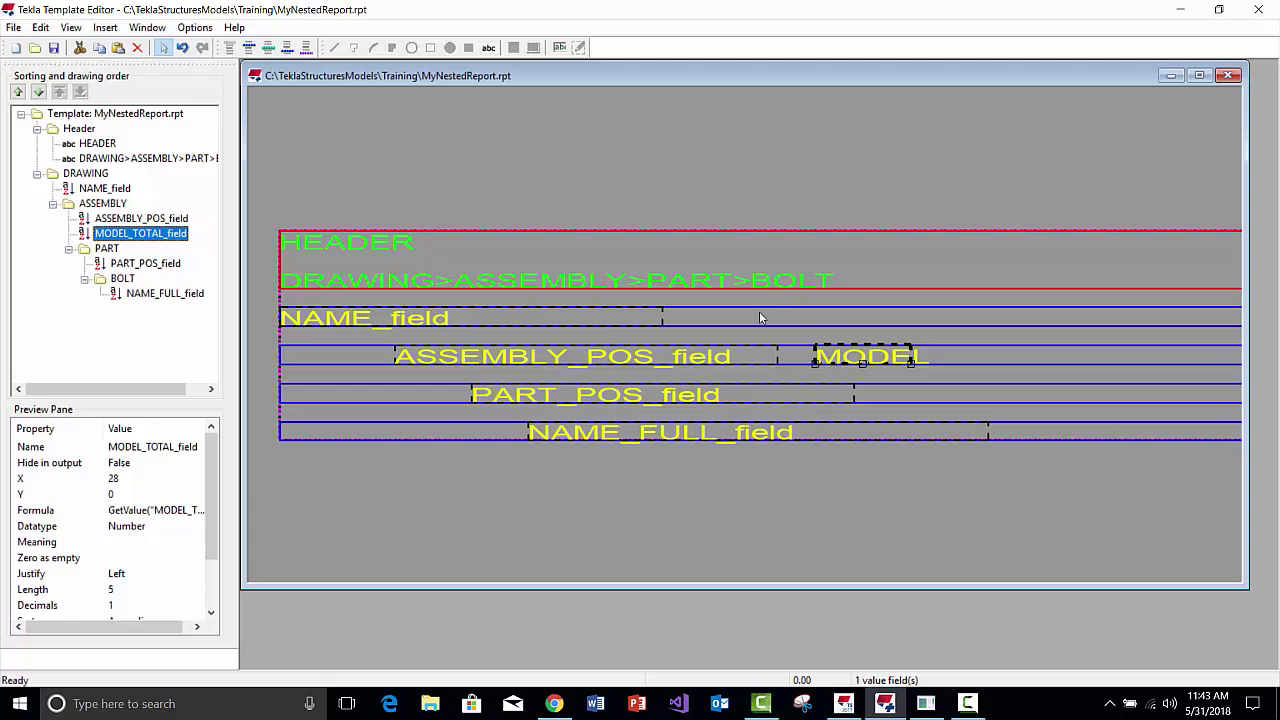
left_click(599, 250)
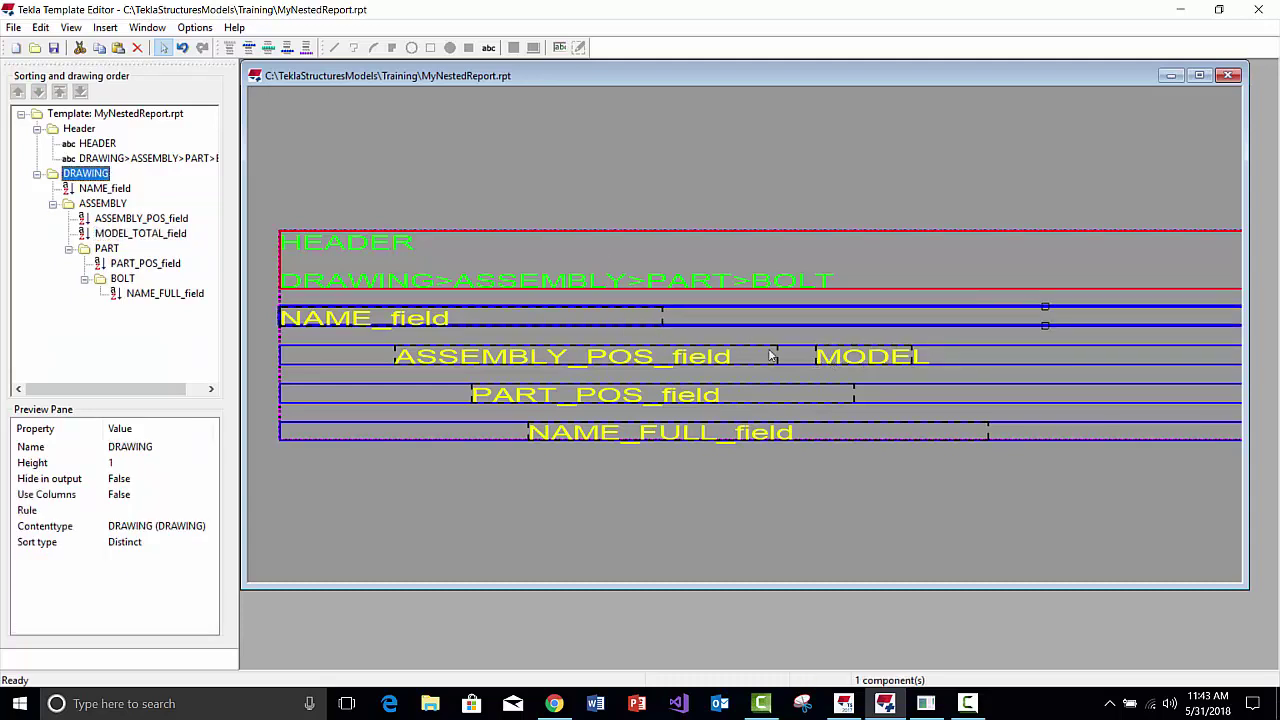
left_click(841, 349)
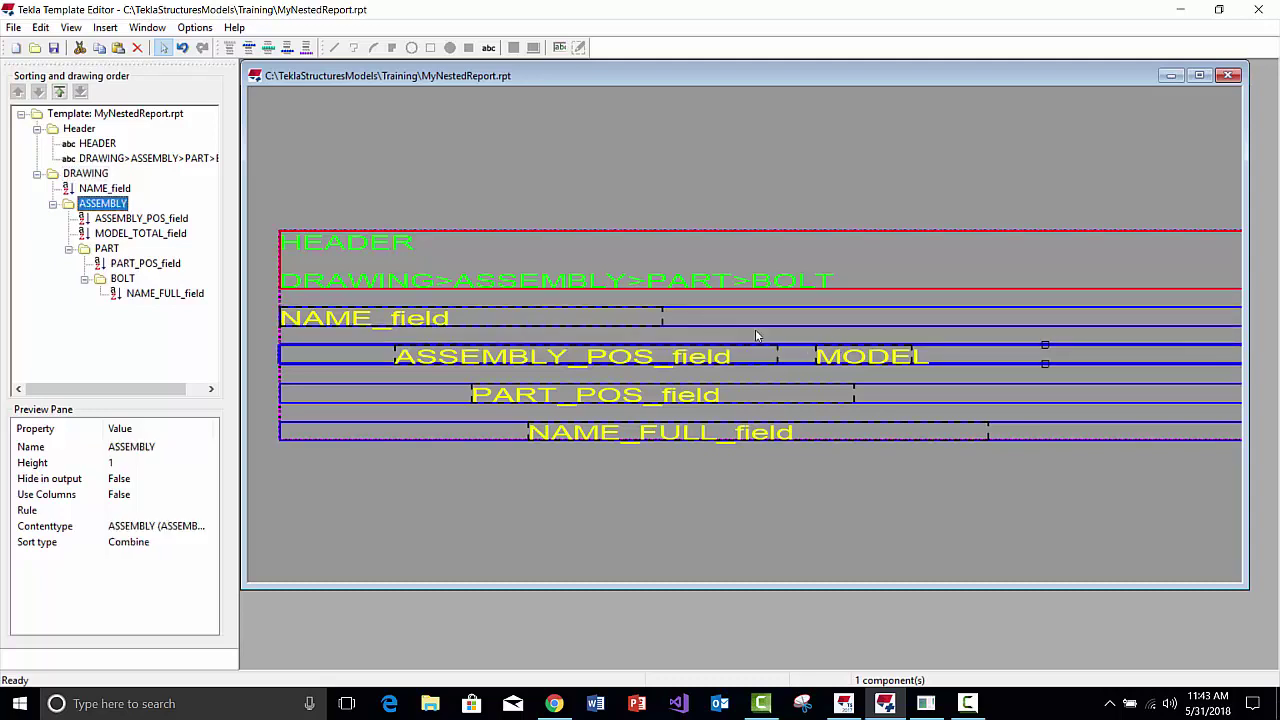
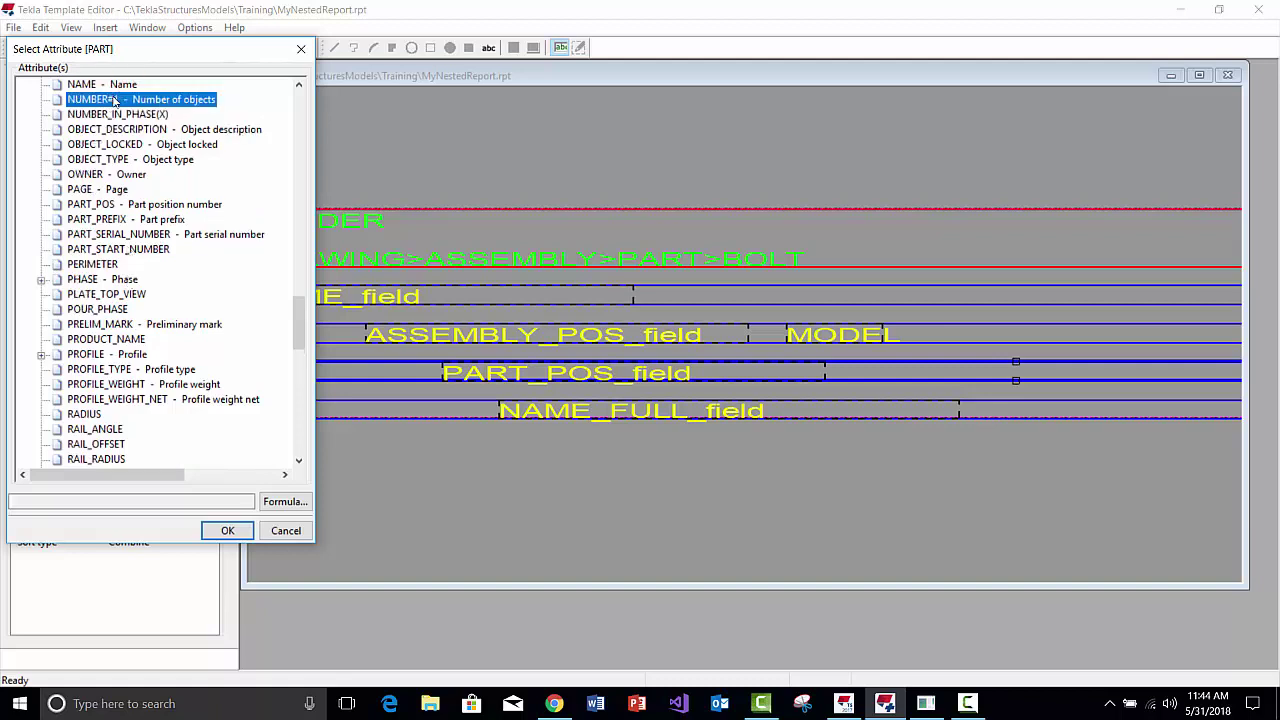
double_click(114, 101)
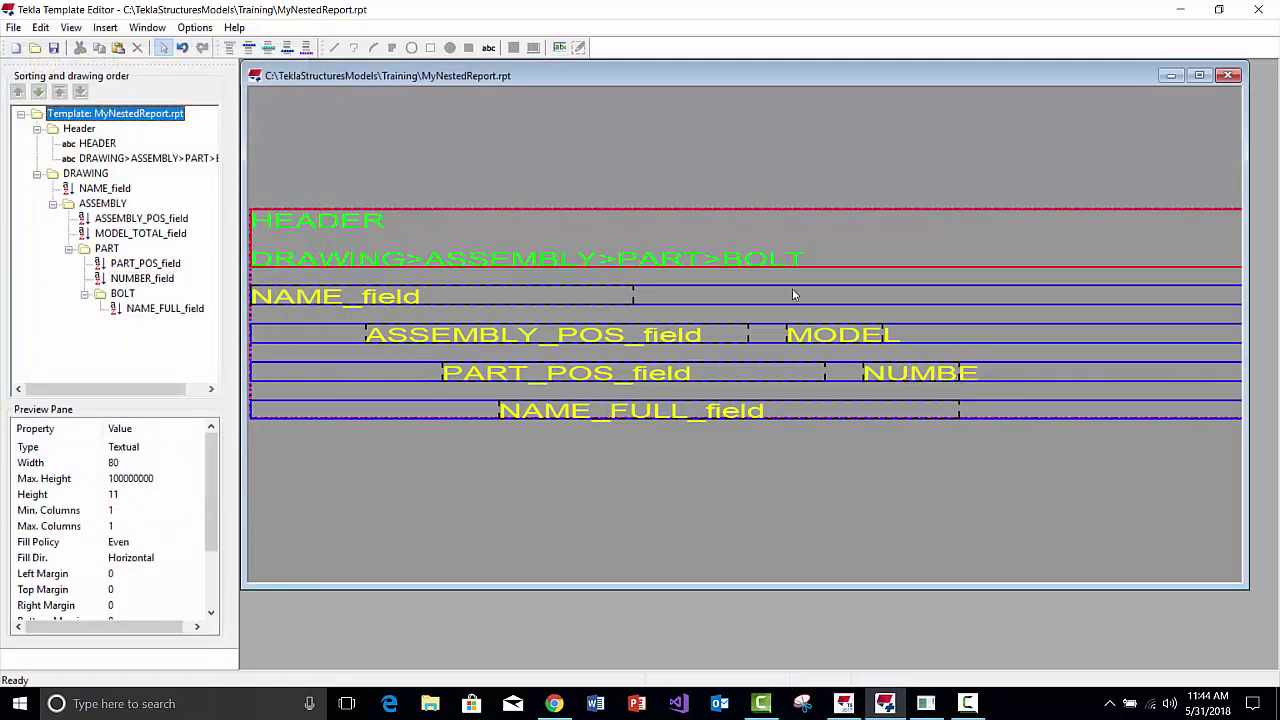
Set the PART row's NUMBER field to sum values across all rows when rows are combined, save the template, and recheck the field's properties
double_click(965, 370)
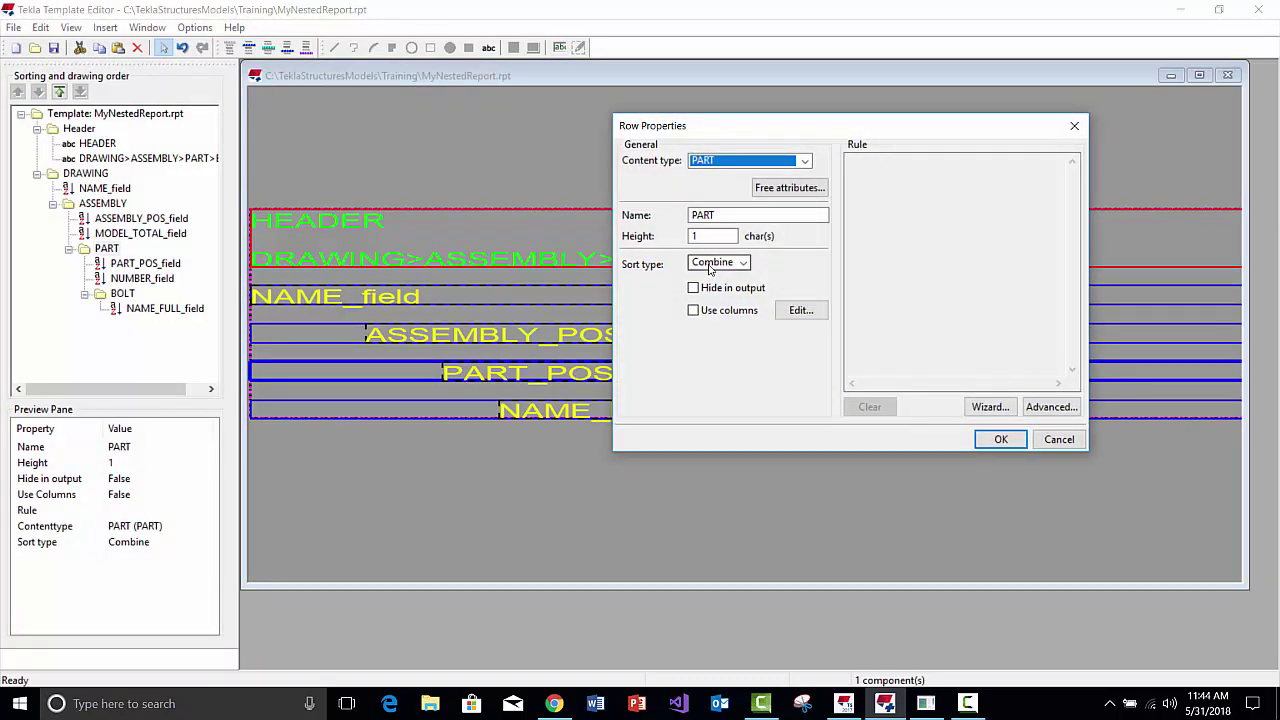
left_click(999, 439)
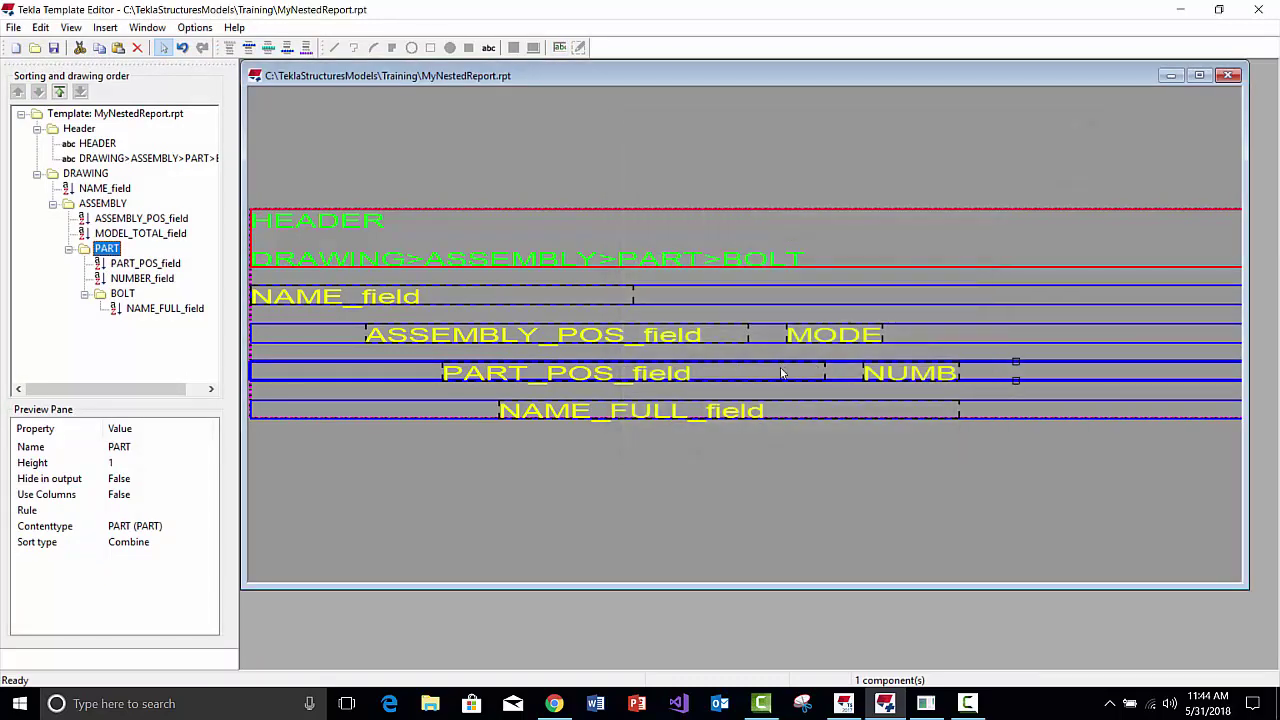
double_click(885, 372)
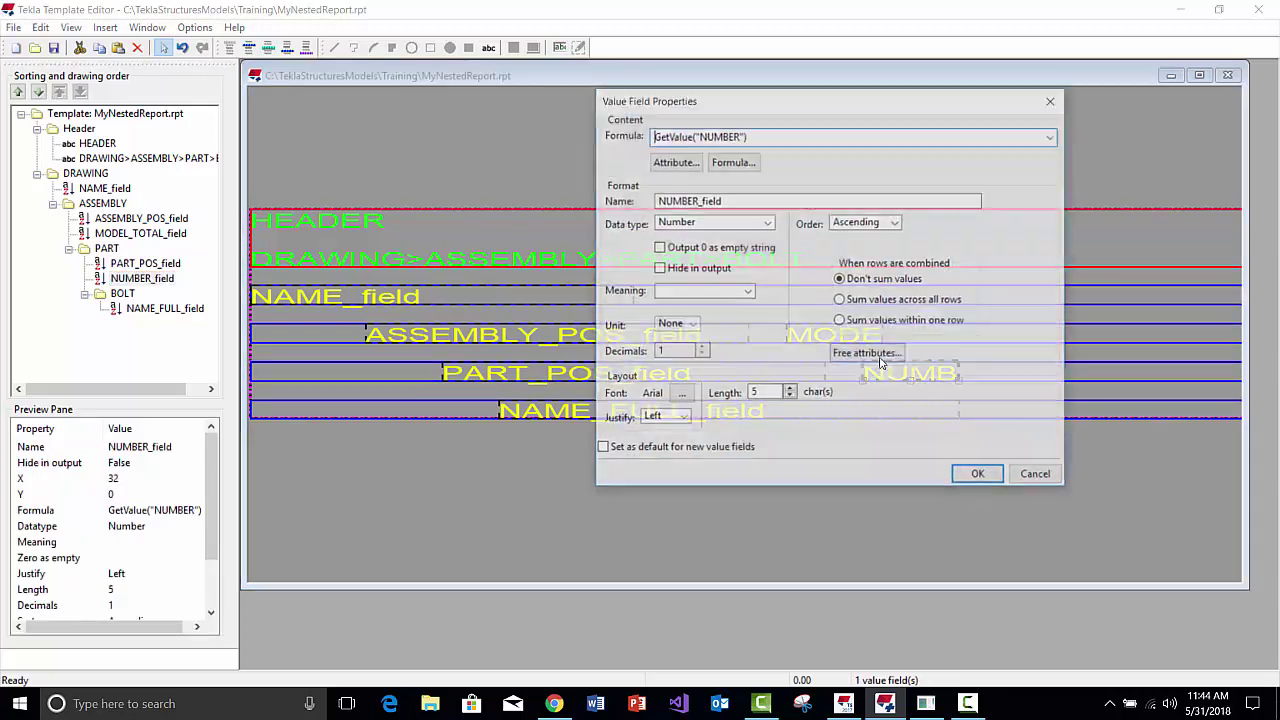
left_click(877, 305)
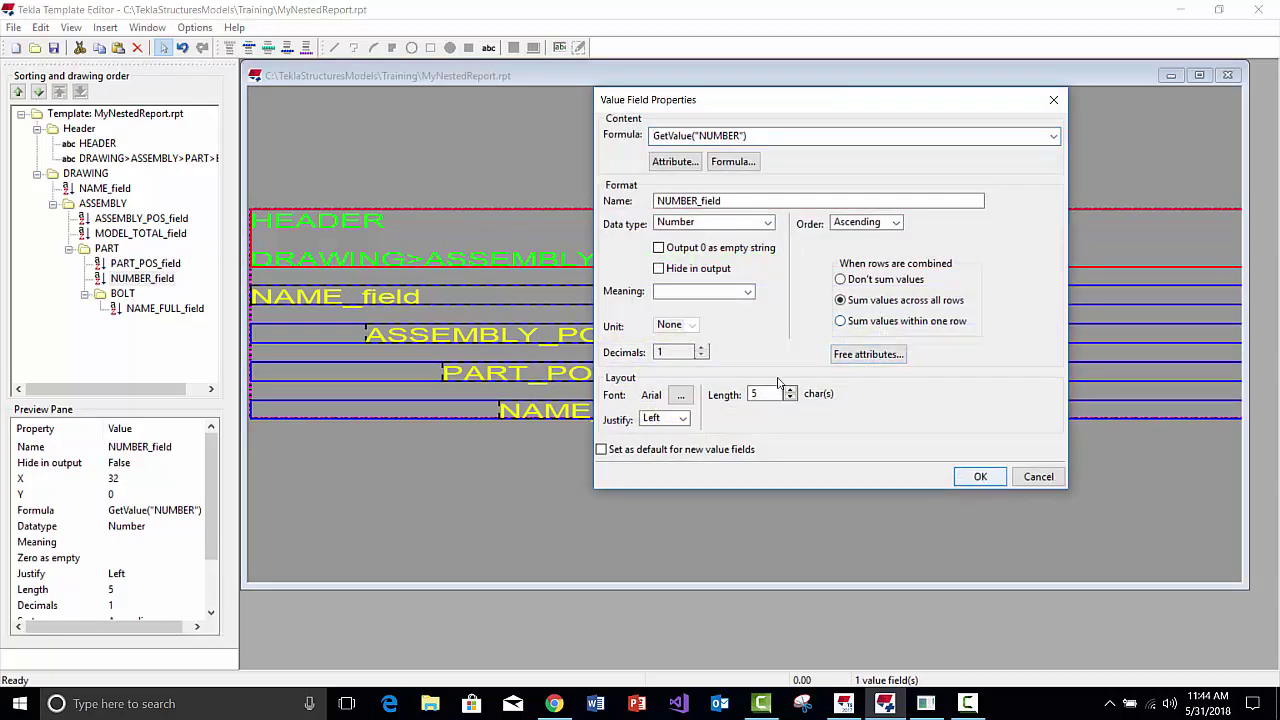
left_click(980, 476)
left_click(912, 515)
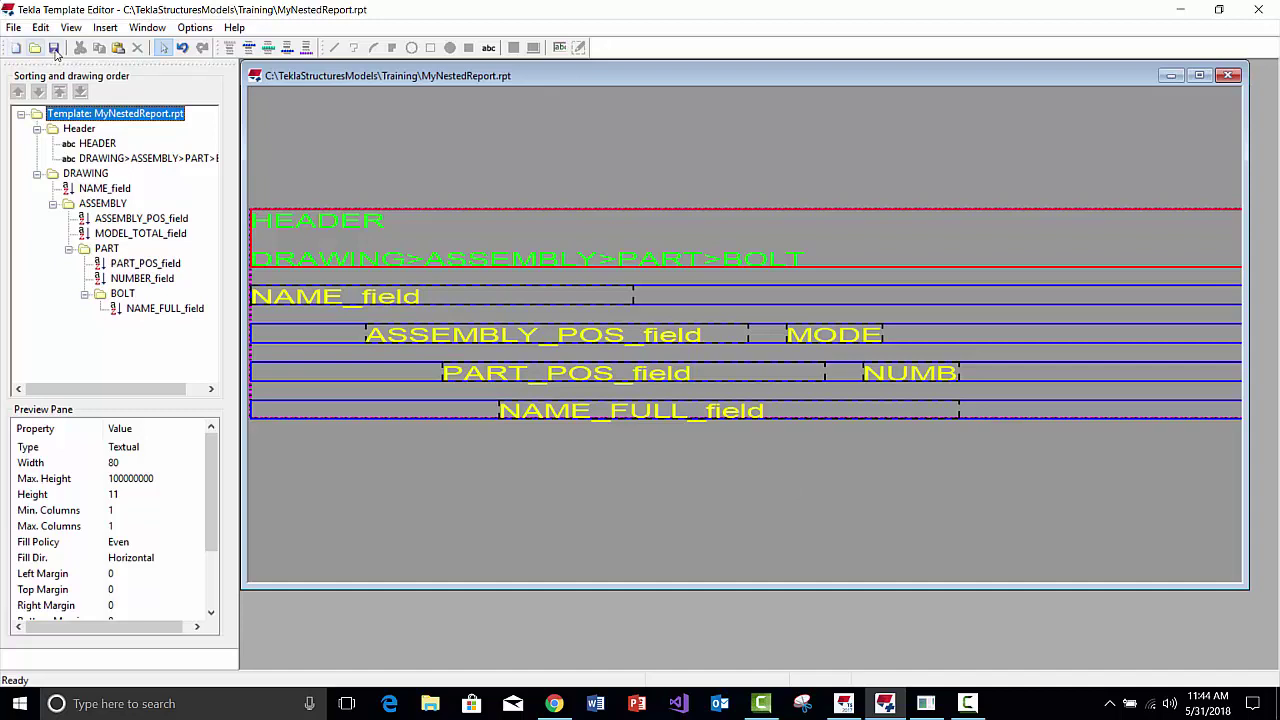
key("ctrl+s")
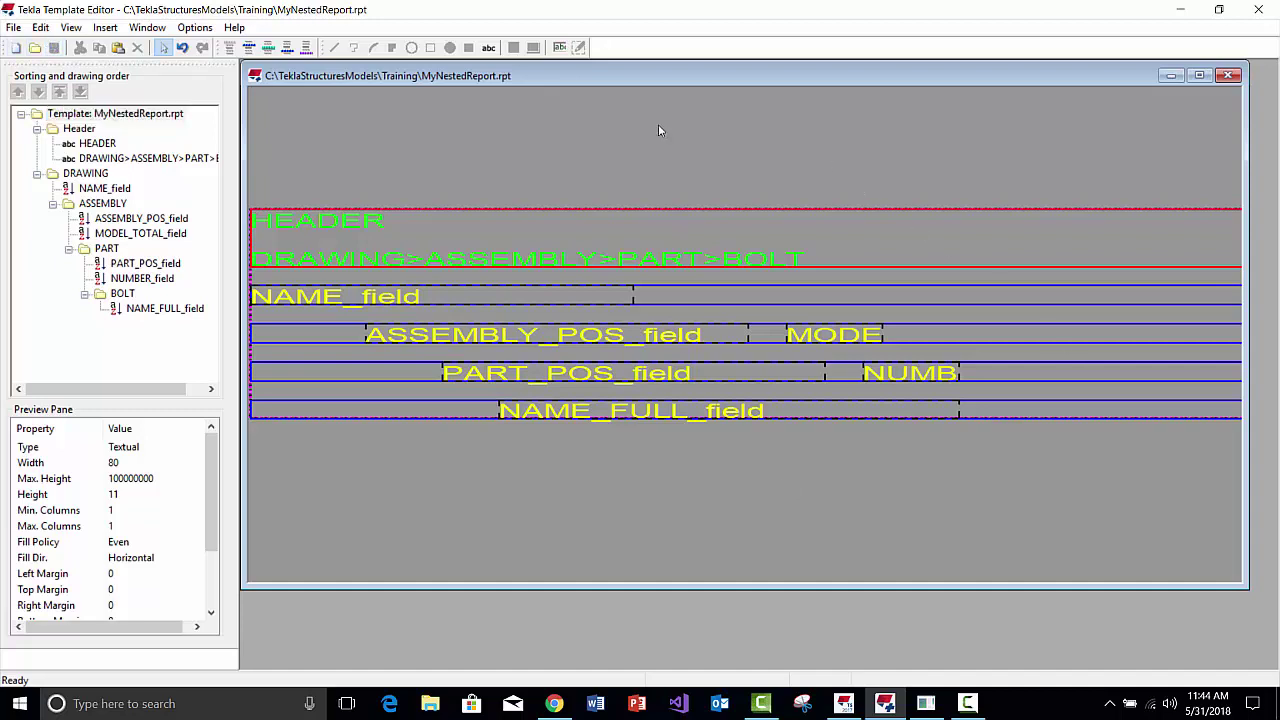
double_click(948, 386)
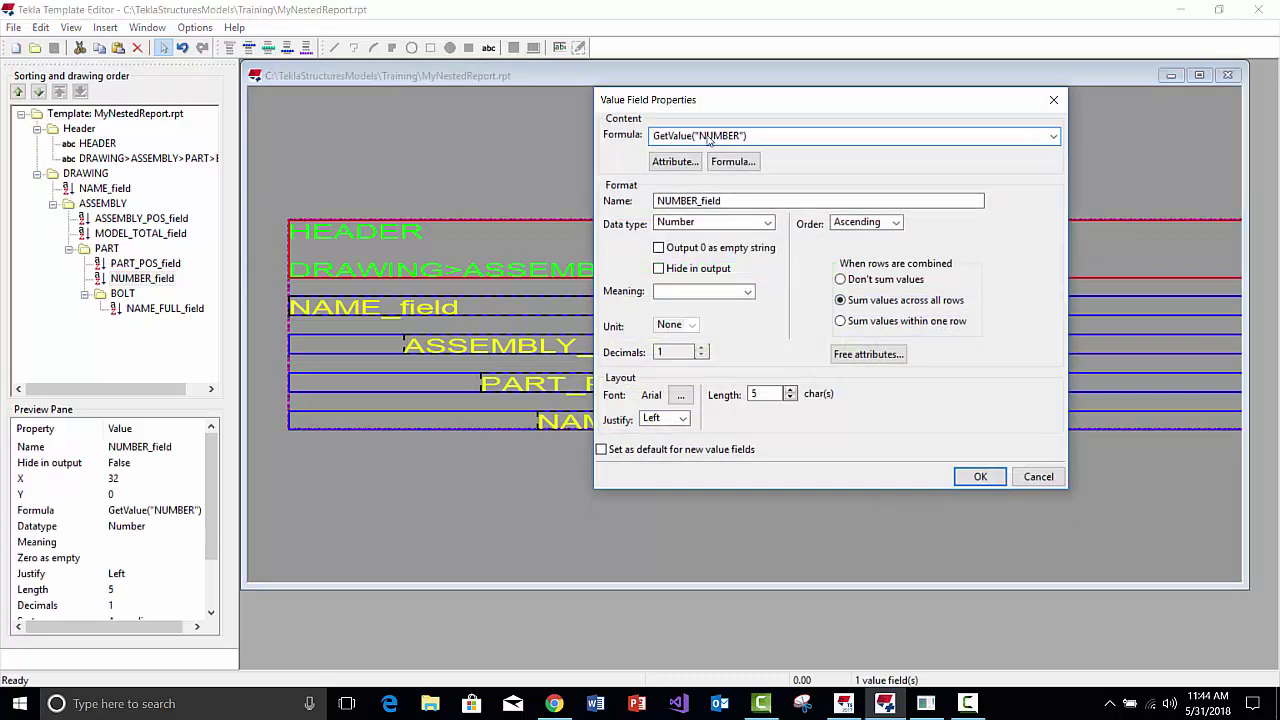
left_click(978, 477)
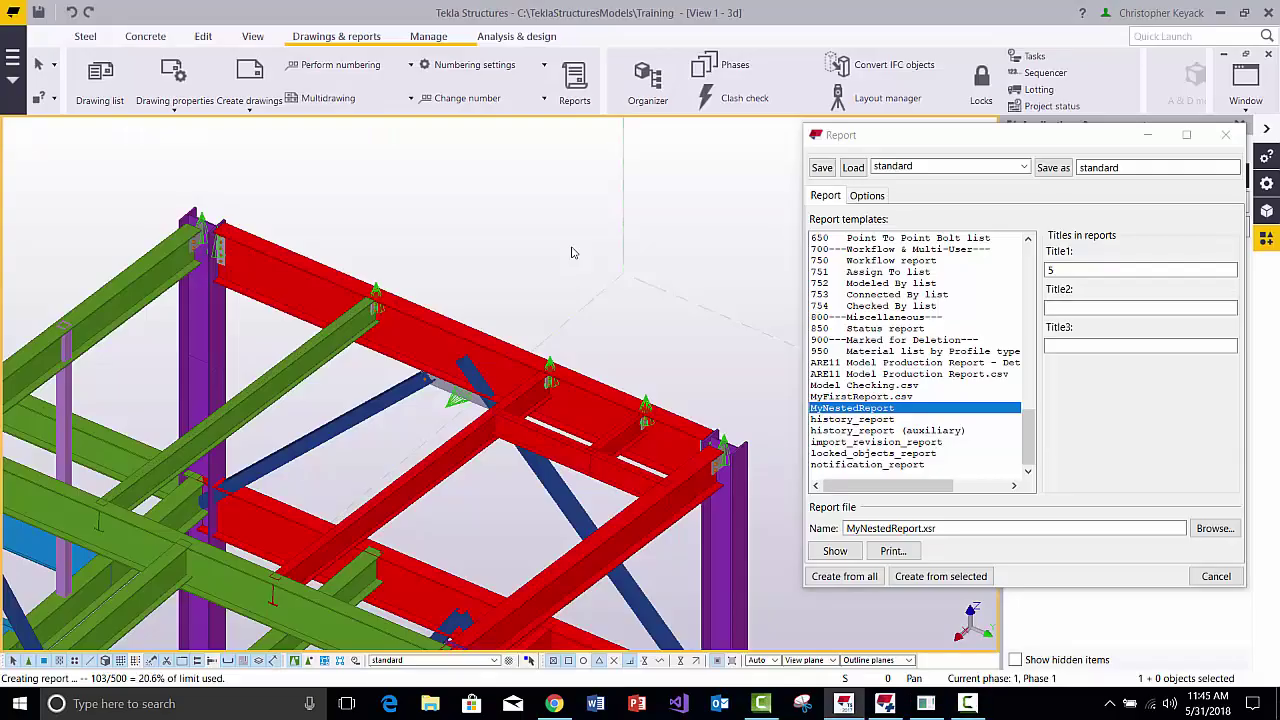
Create the MyNestedReport report again from all objects, replacing the existing file, and move the report list clear of the model
left_click(837, 576)
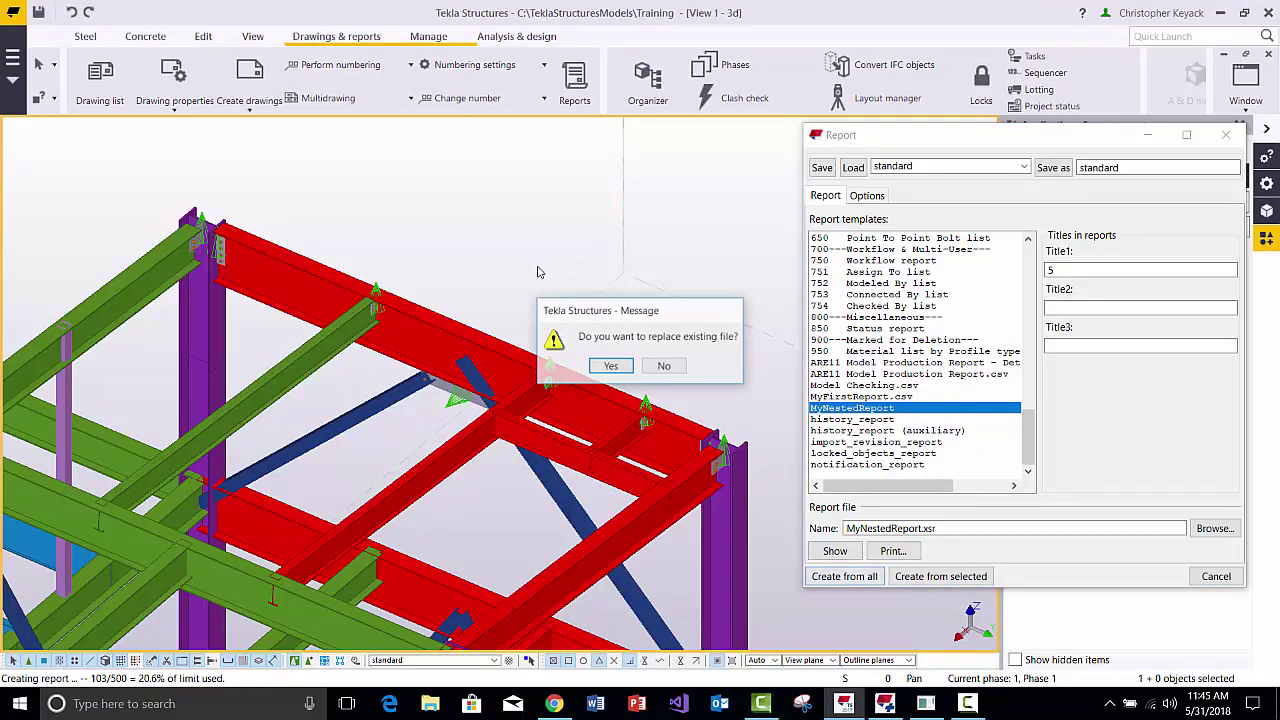
left_click(610, 366)
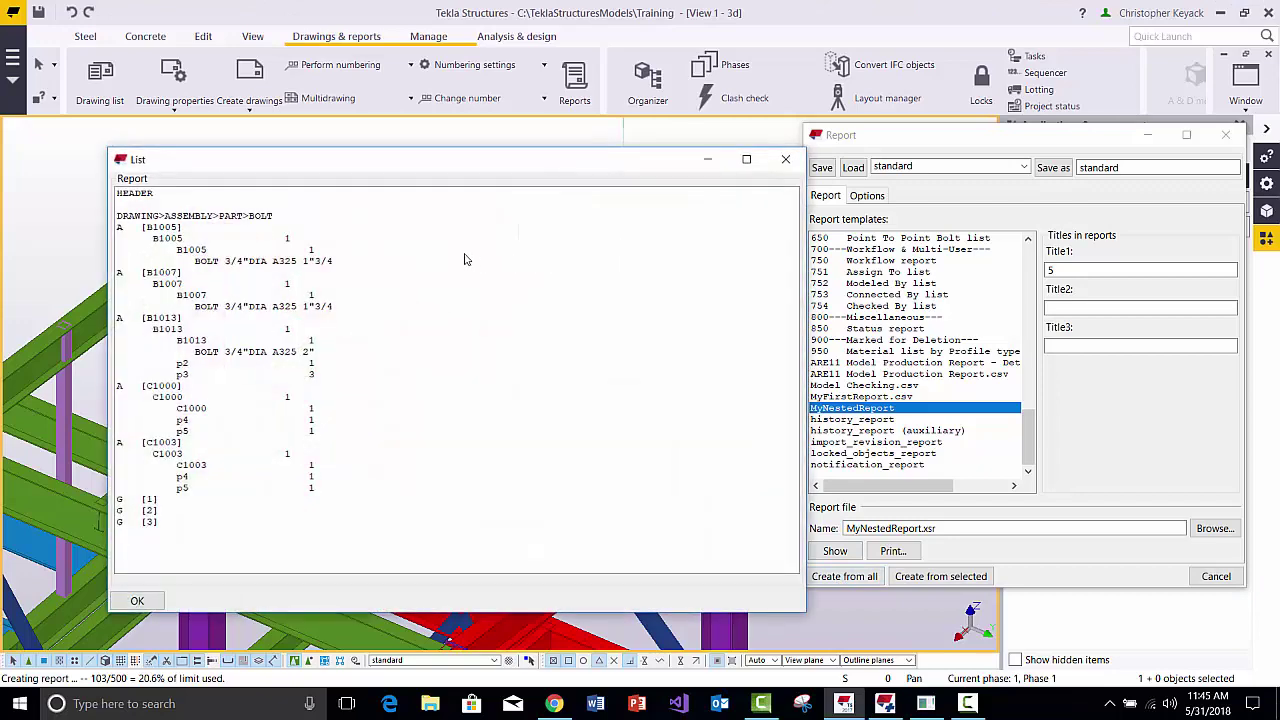
left_click_drag(315, 166, 702, 151)
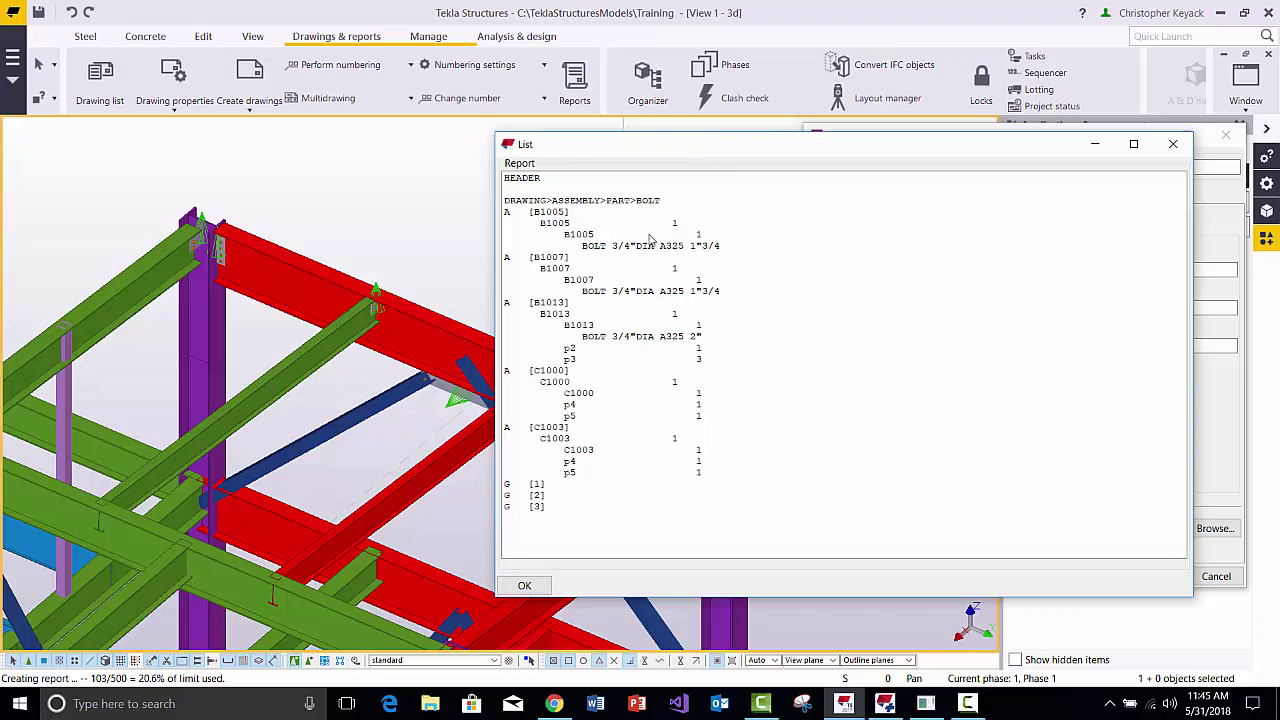
Examine the drawing and assembly rows in the report list, from B1005 through C1003, with the list moved clear of the beam
left_click(540, 212)
left_click_drag(552, 144, 667, 114)
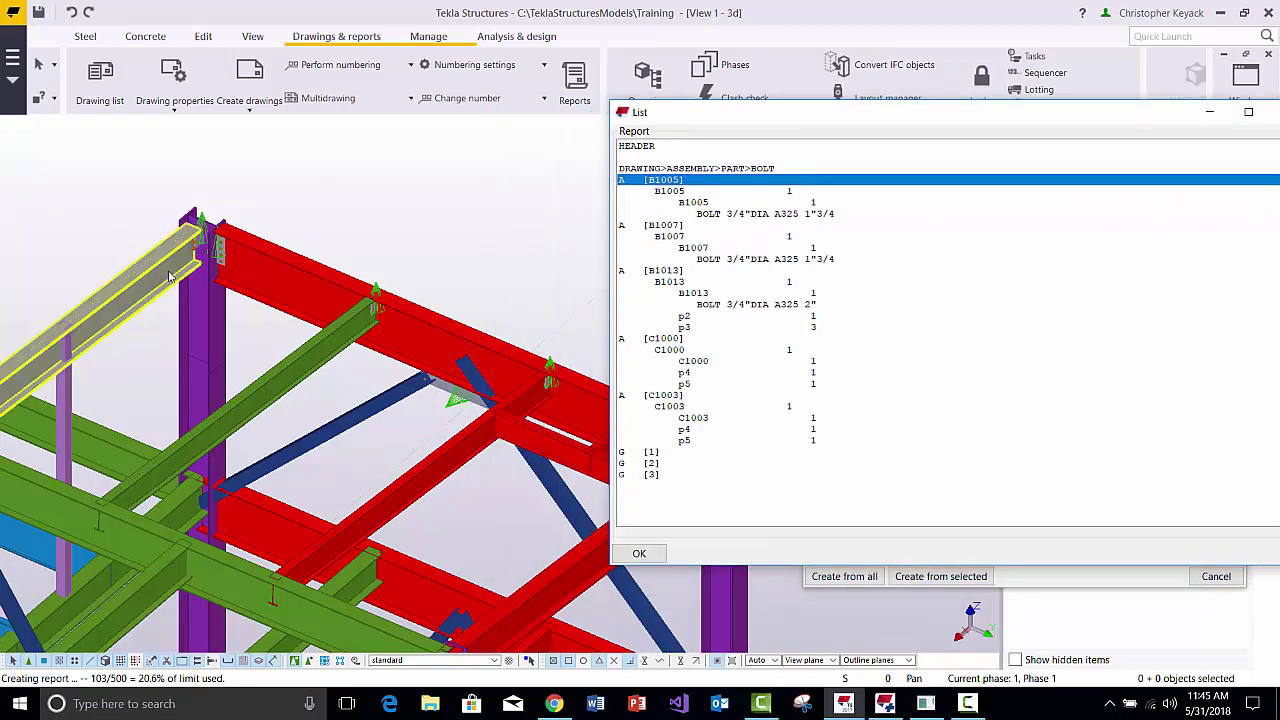
left_click(651, 229)
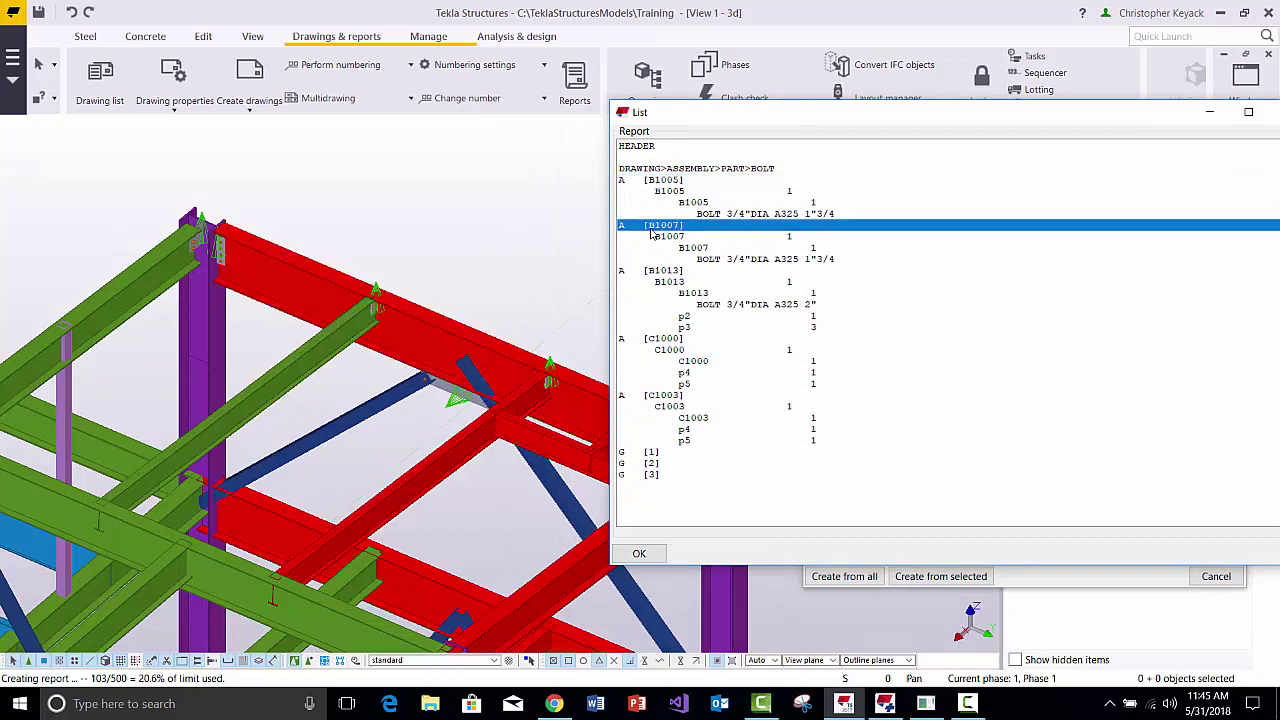
left_click(662, 276)
left_click(665, 339)
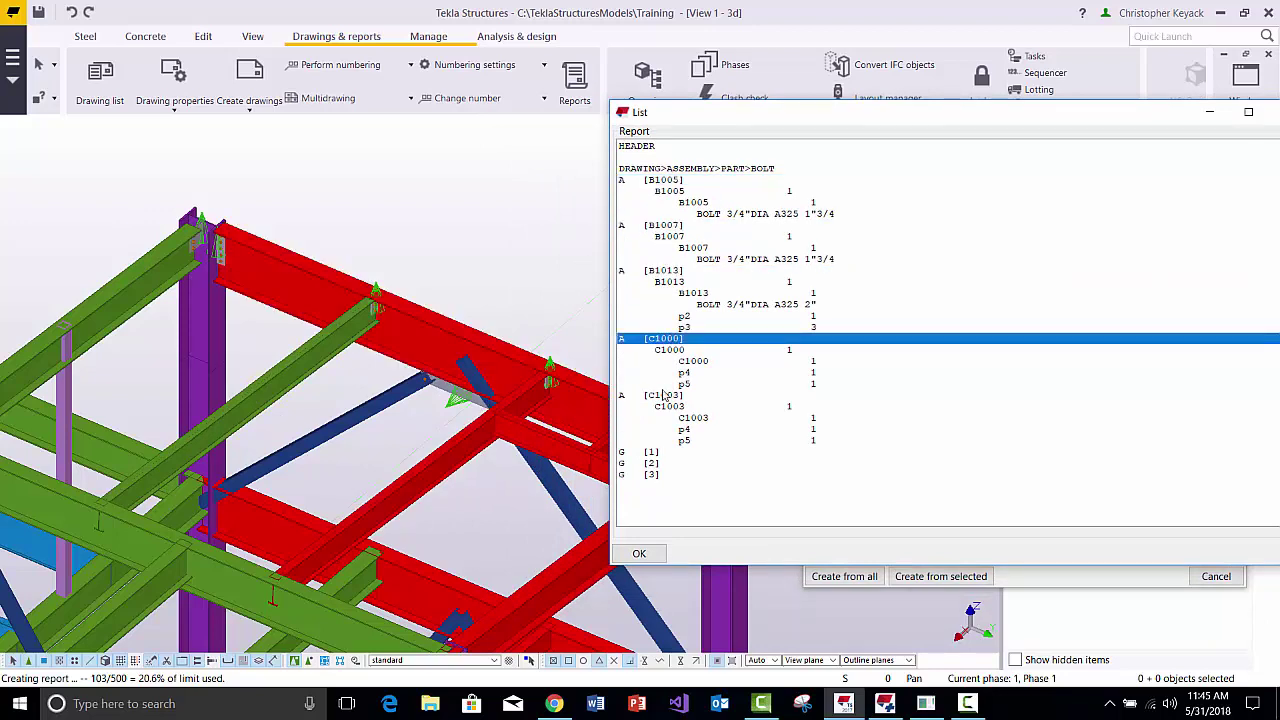
left_click(663, 395)
left_click(669, 406)
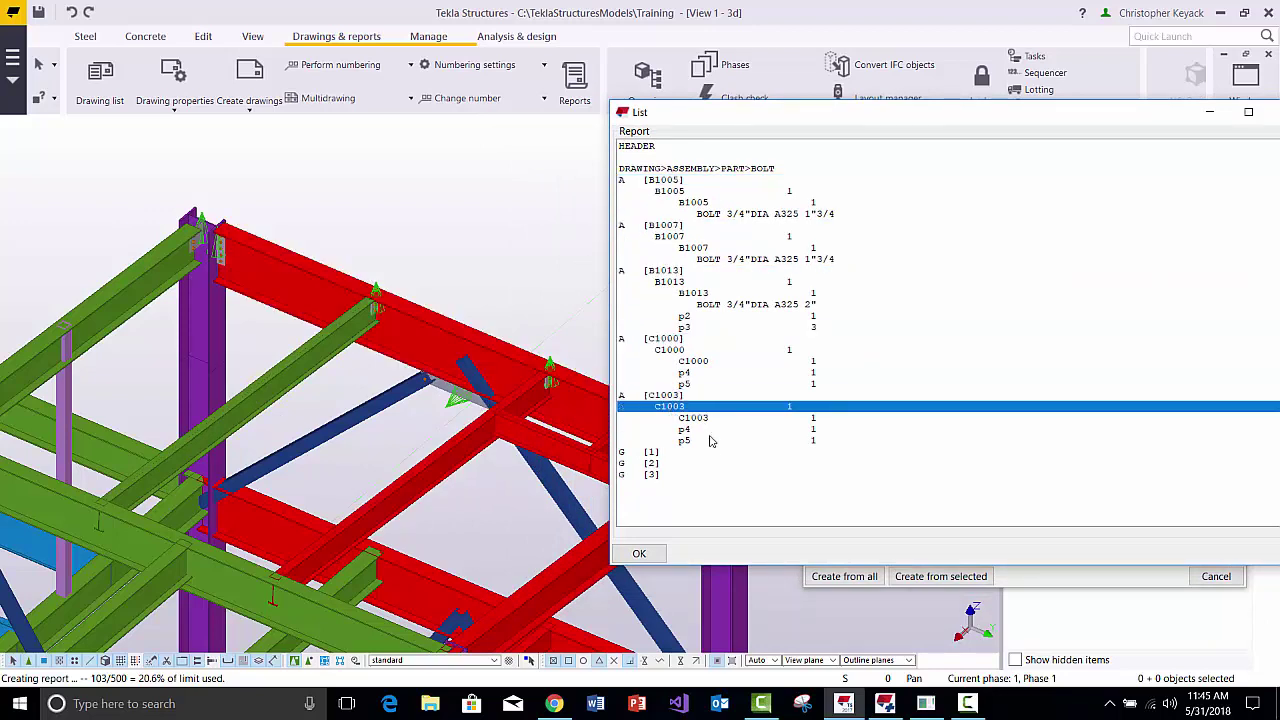
Compare the part quantities with the assembly quantity, checking part p3 against assembly B1013, and close the report list
left_click(685, 434)
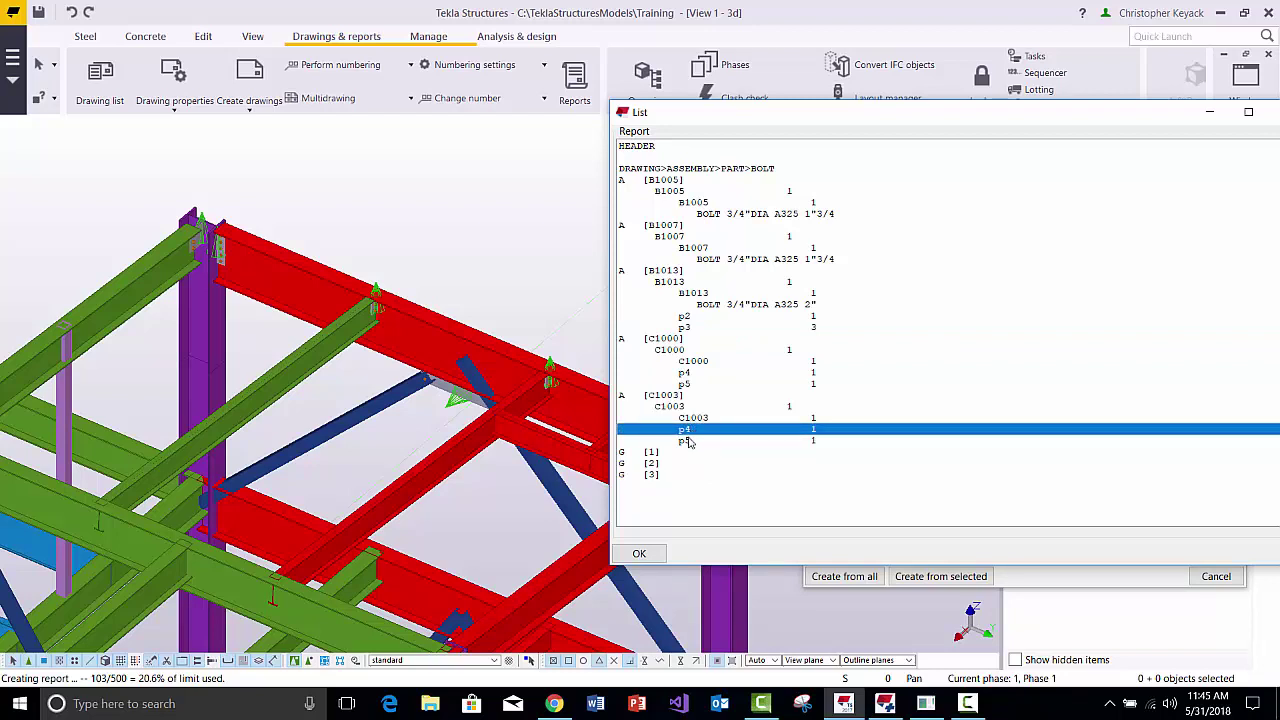
left_click(689, 329)
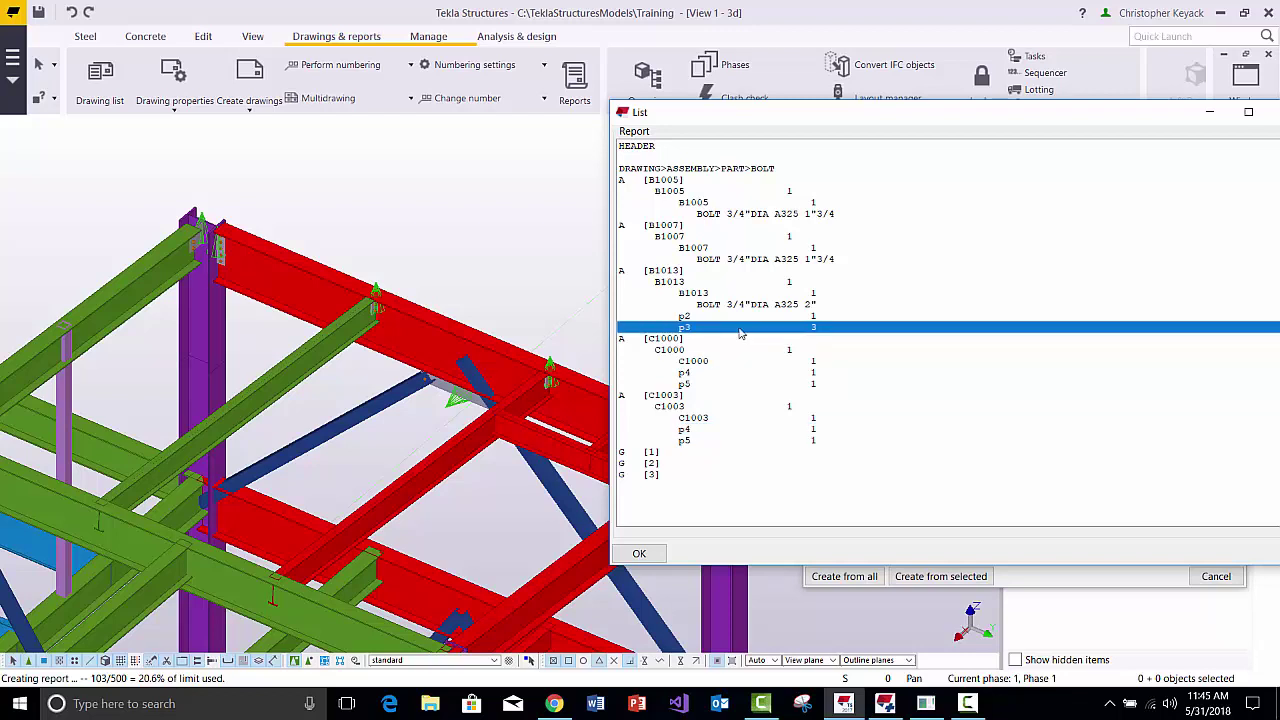
left_click(684, 283)
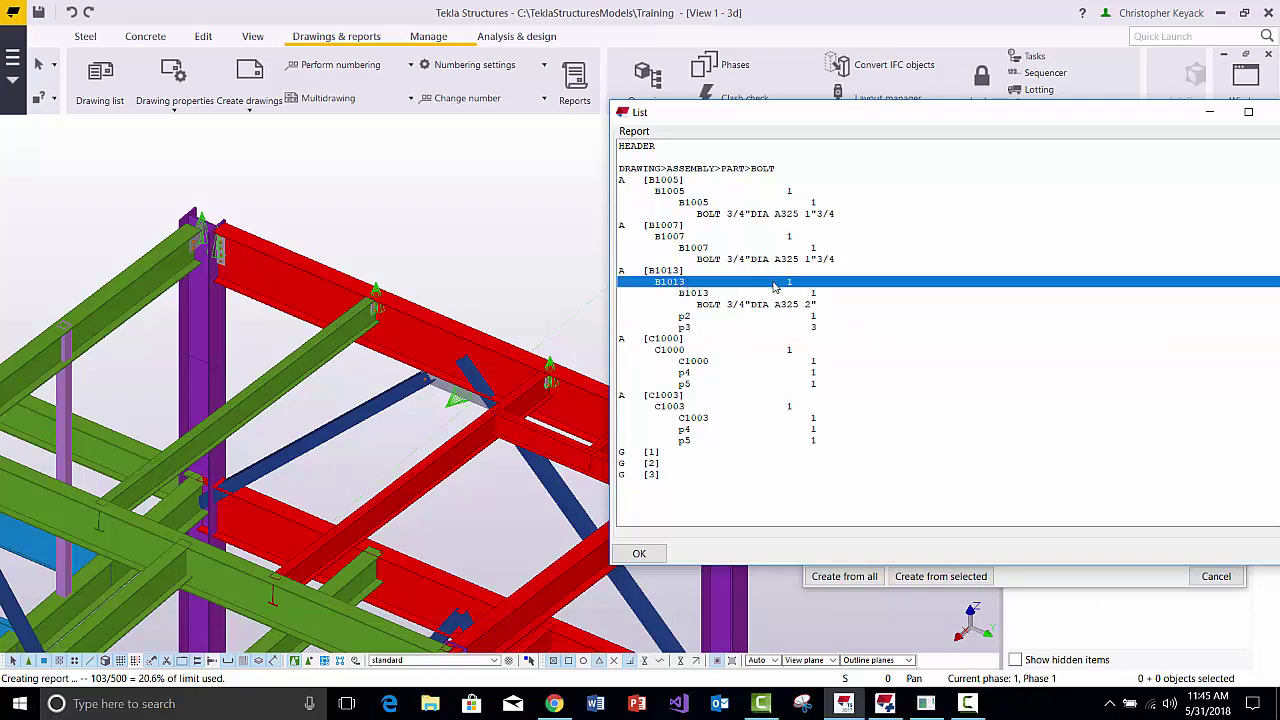
left_click(700, 327)
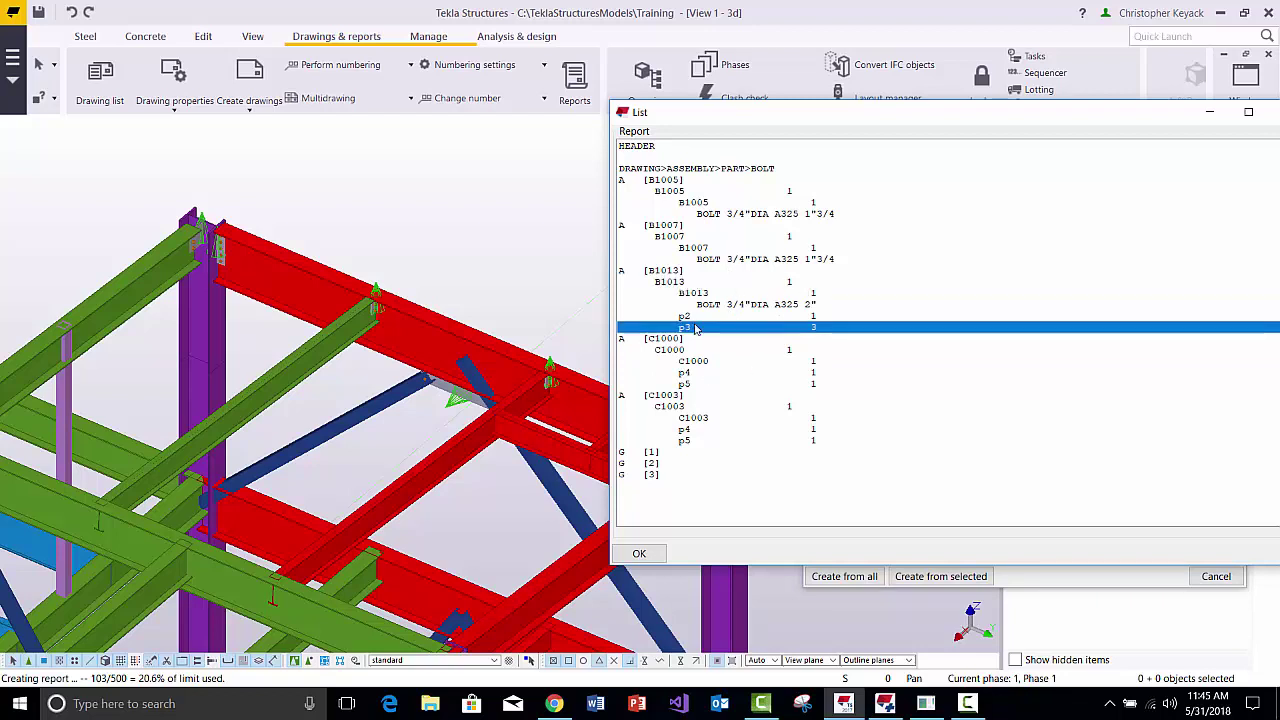
left_click(789, 284)
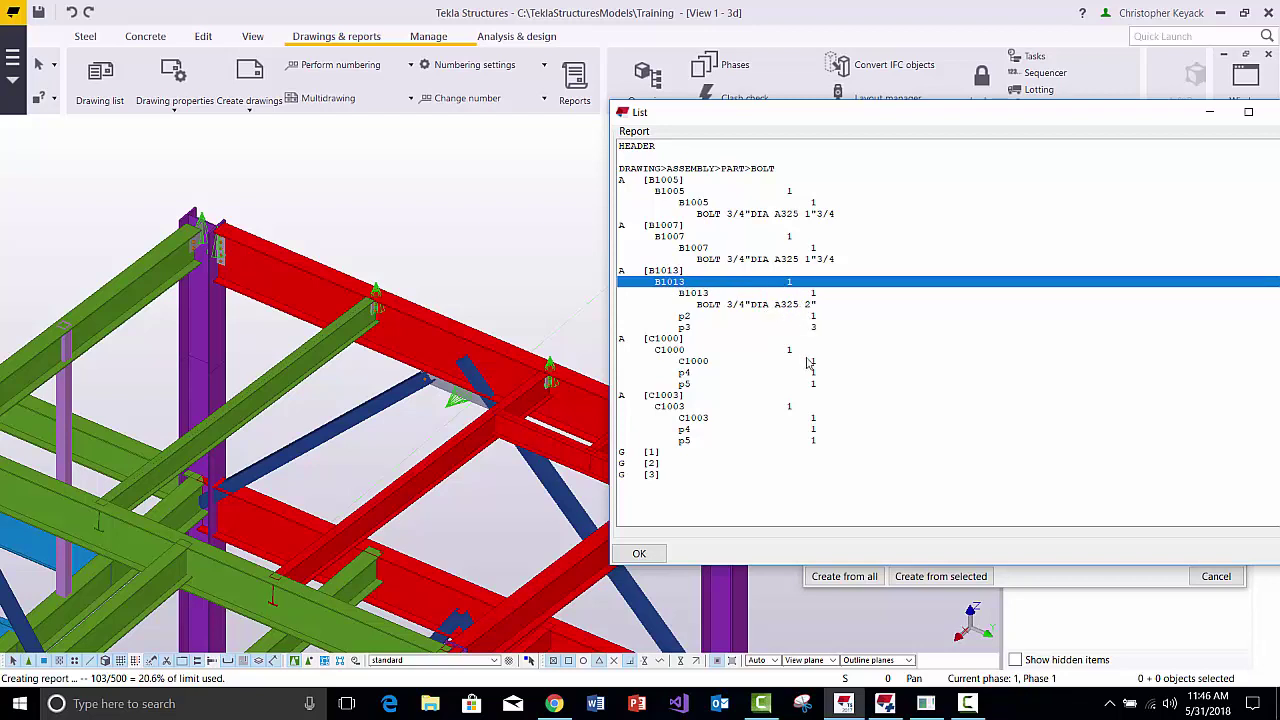
left_click(639, 553)
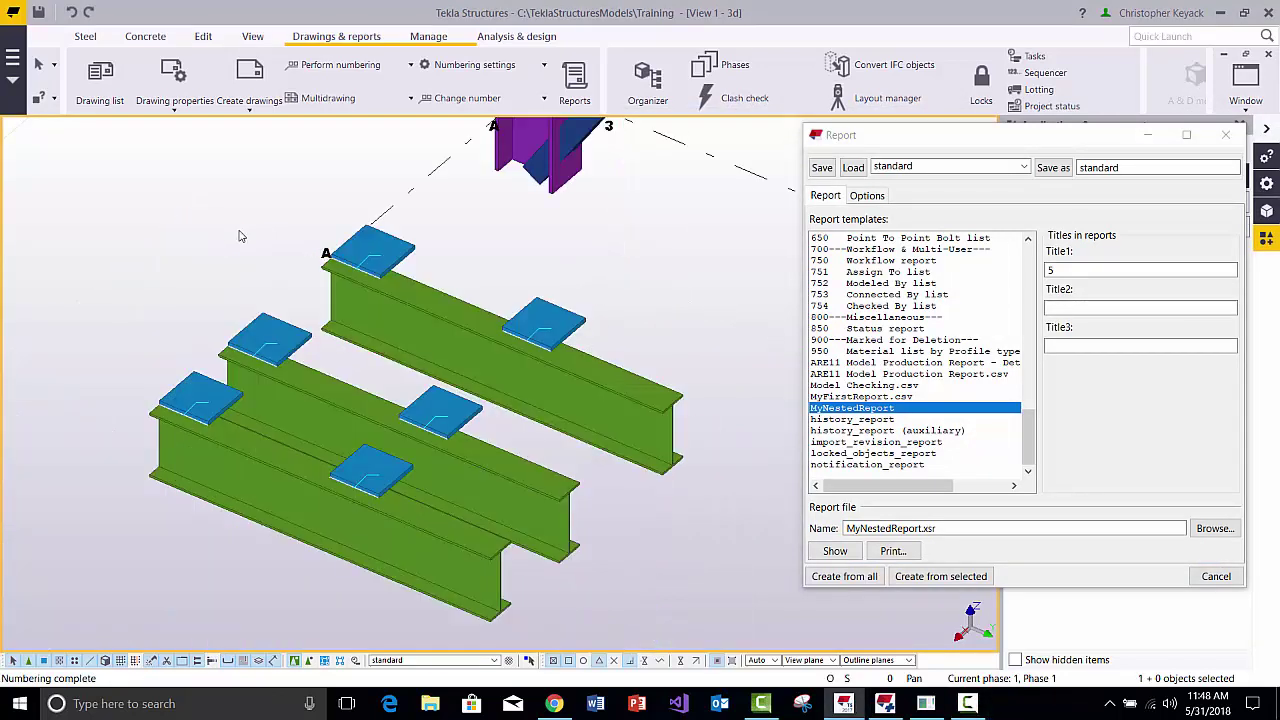
Select the three matching beams with plates in the model to inspect them, and clear the selection
left_click(530, 388)
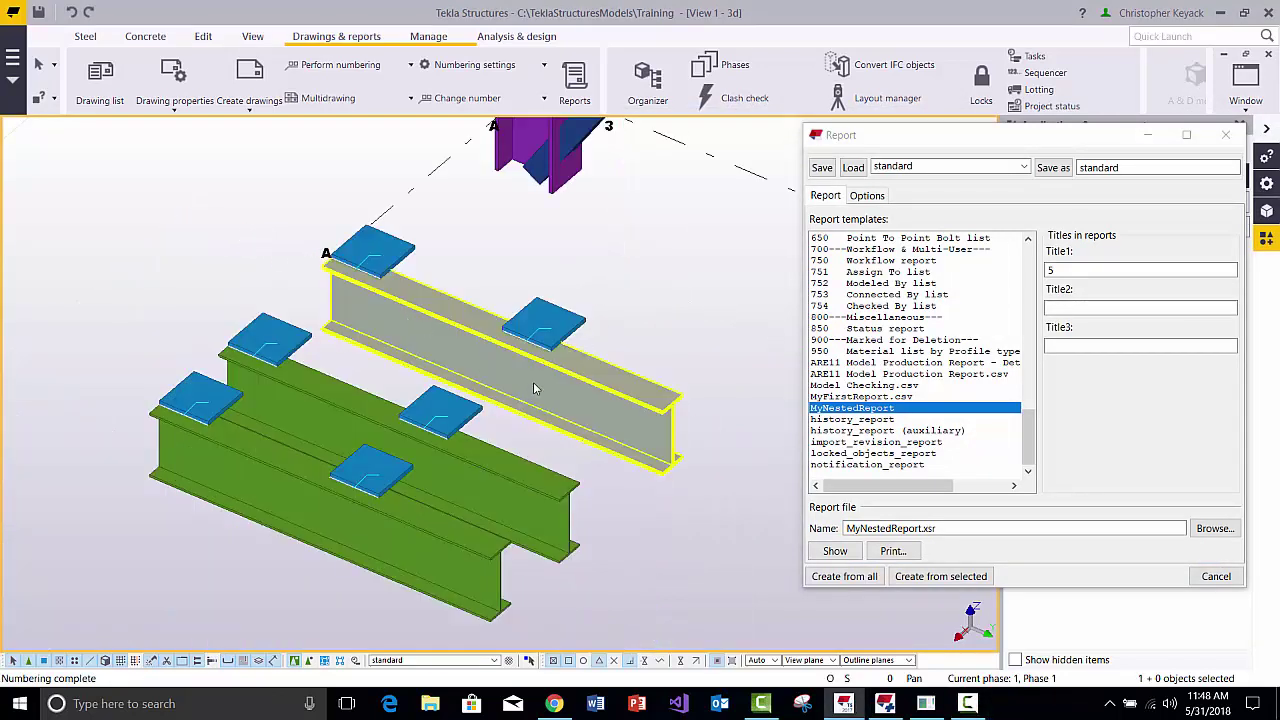
left_click(410, 565, "ctrl")
left_click(410, 565, "ctrl")
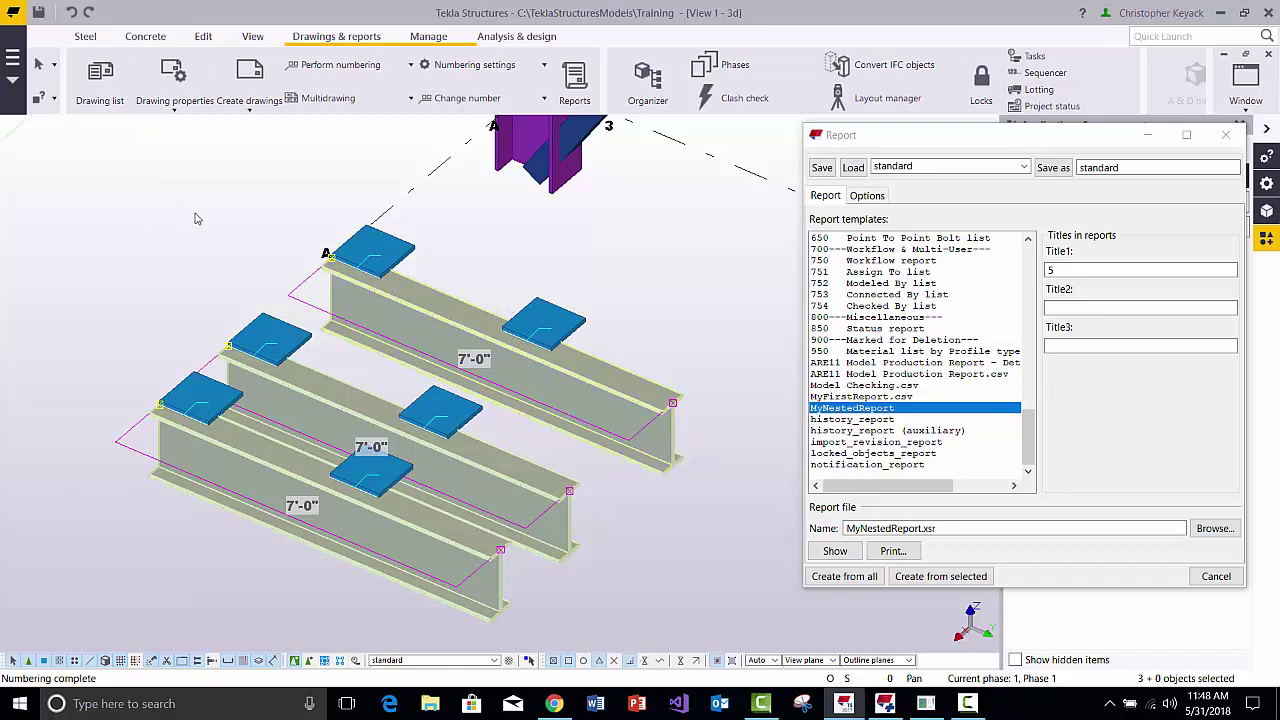
left_click(430, 268)
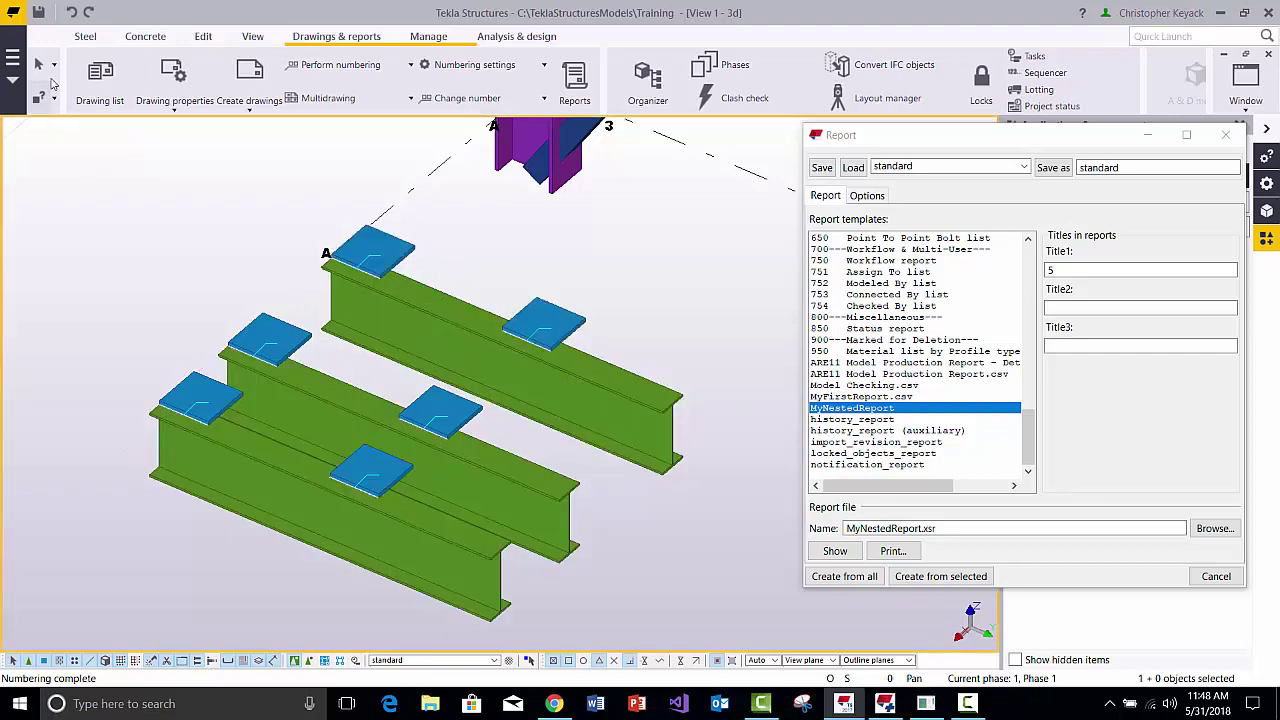
Update assembly drawing B1 from the drawing list, open it, and close the list
left_click(99, 78)
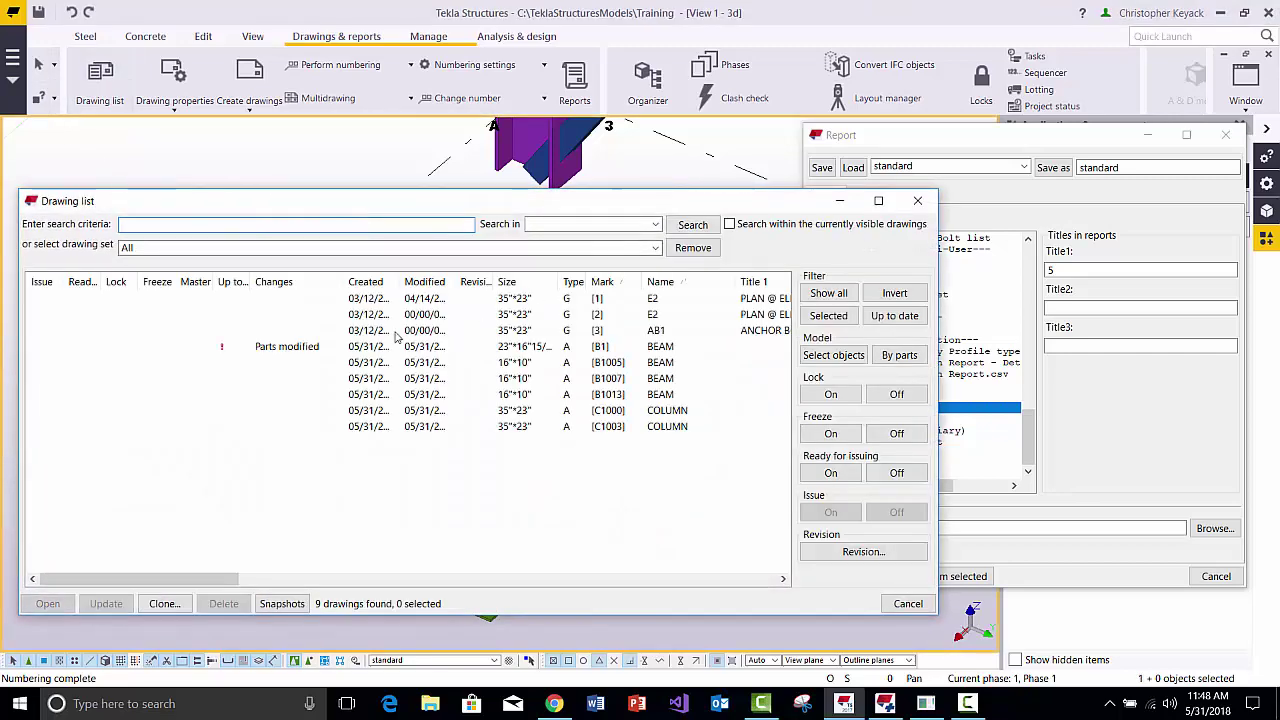
left_click(324, 350)
left_click(105, 604)
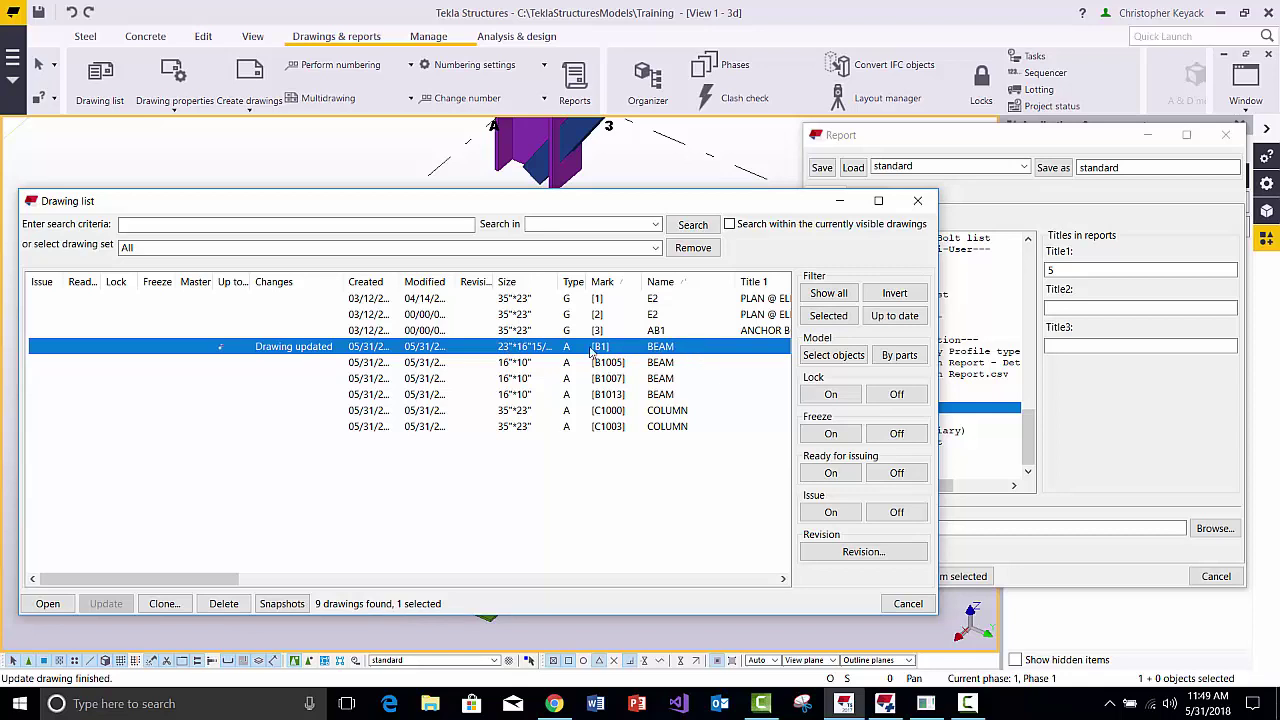
left_click(917, 201)
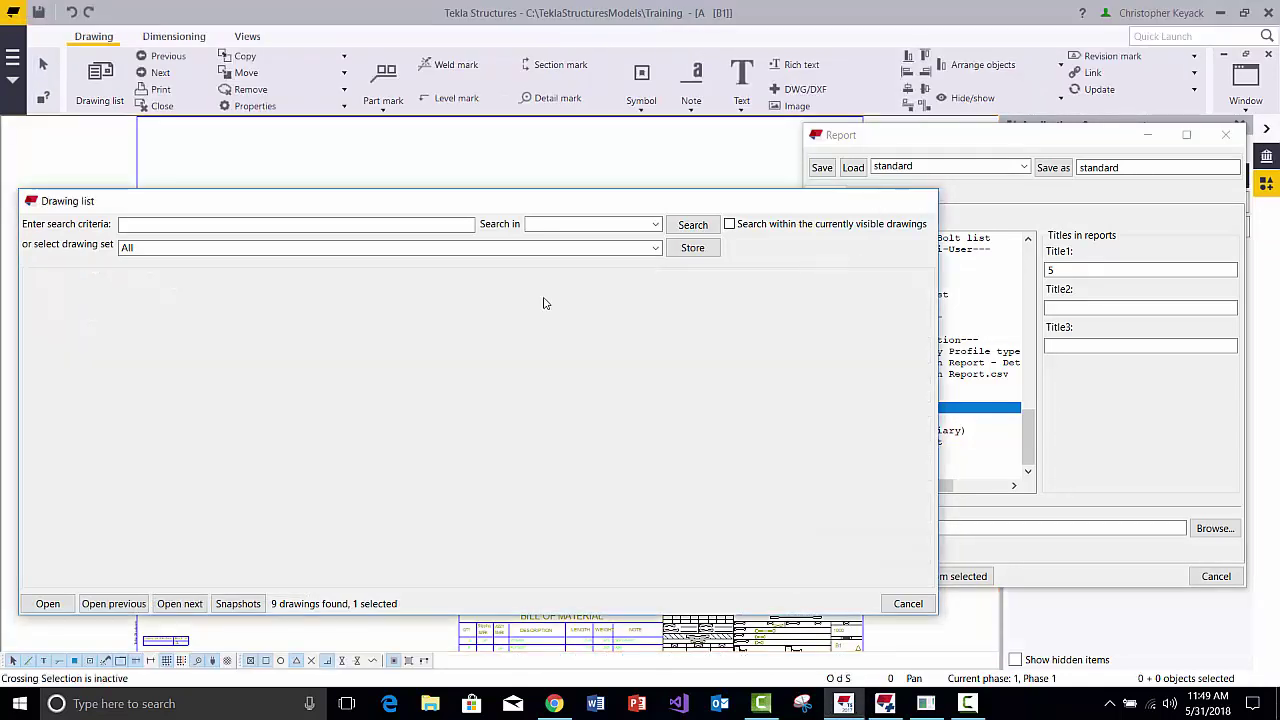
Examine the beam and plate quantities in the B1 drawing's title and bill of material, and return to the model view
scroll(420, 500, "up", 4)
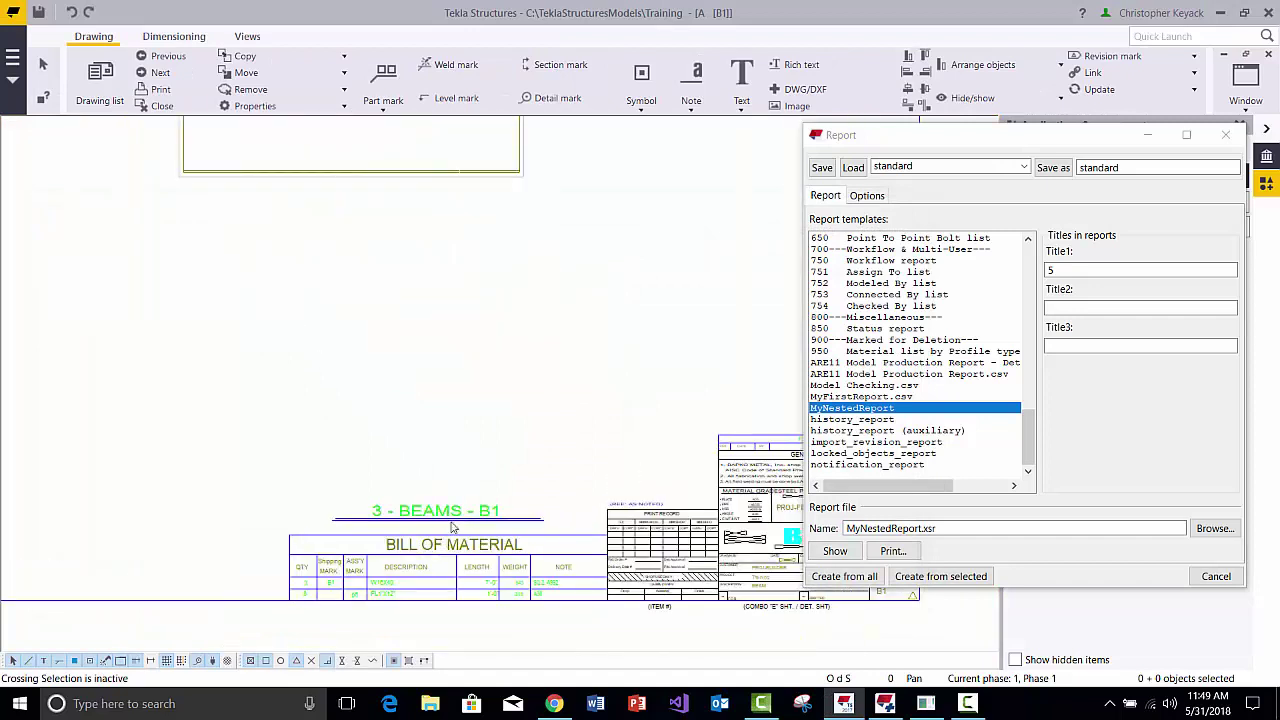
scroll(340, 590, "up", 4)
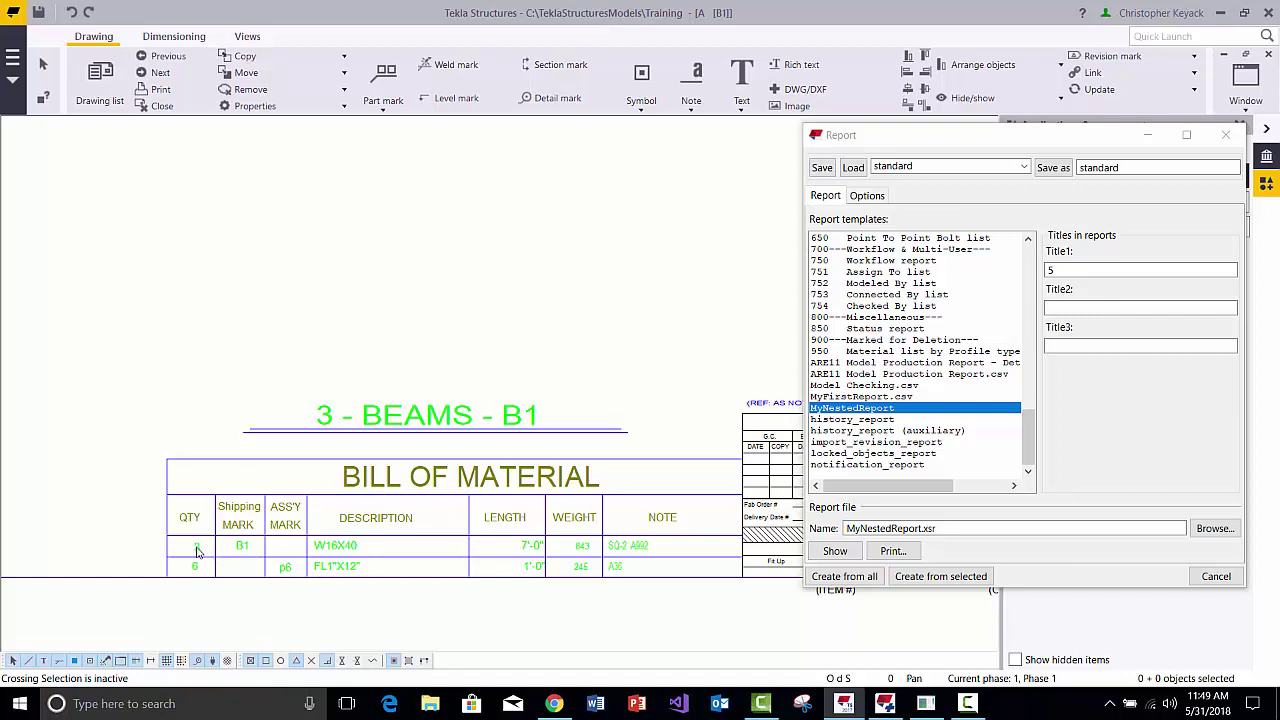
scroll(194, 565, "up", 1)
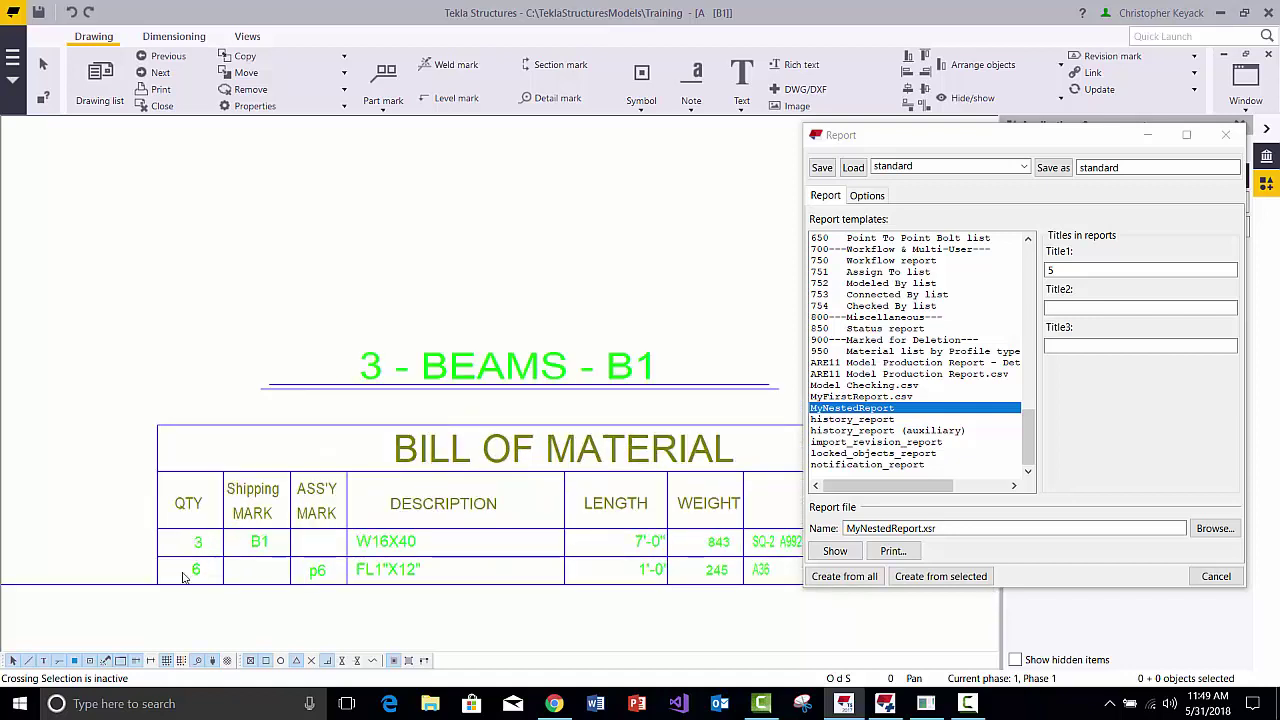
scroll(318, 582, "down", 1)
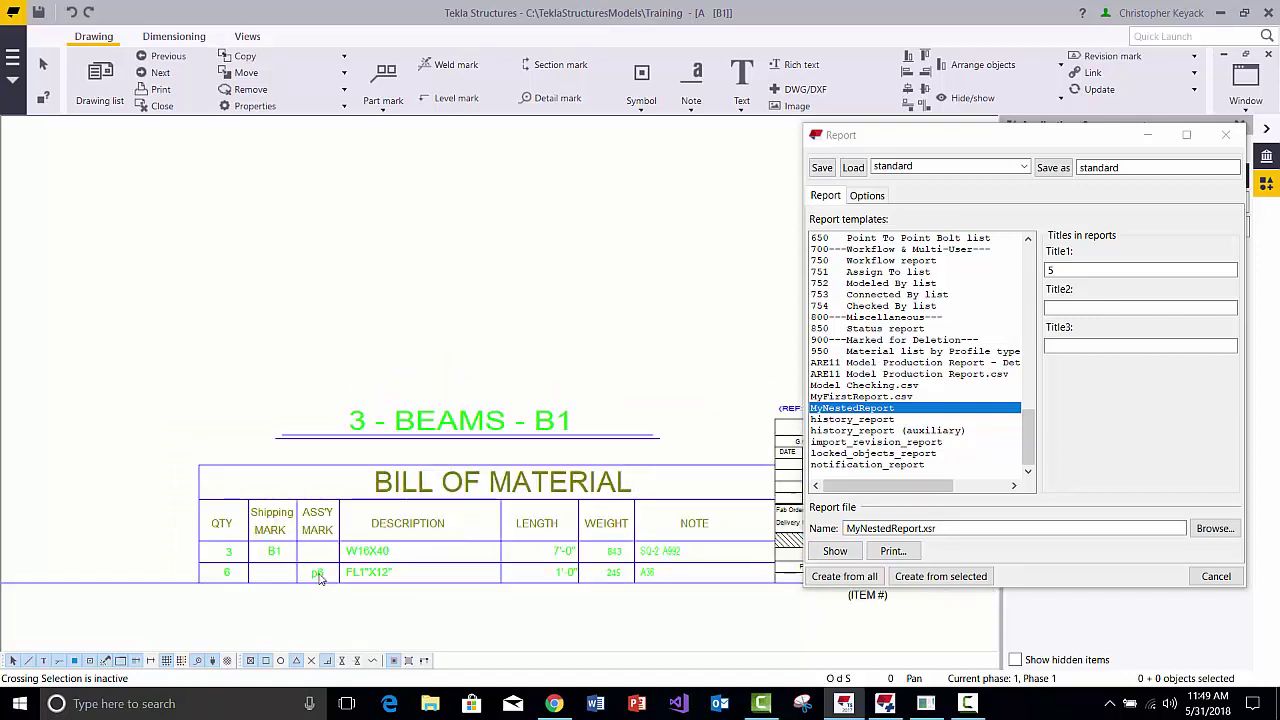
scroll(230, 580, "up", 2)
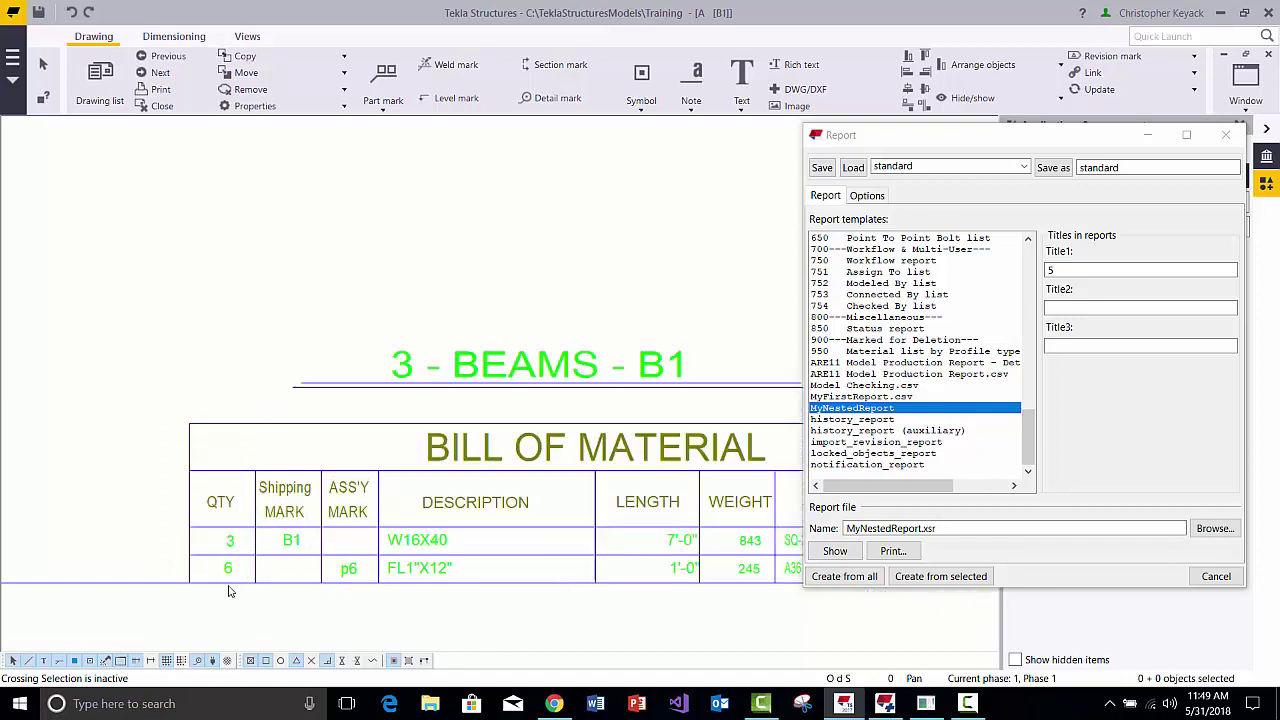
scroll(248, 570, "down", 1)
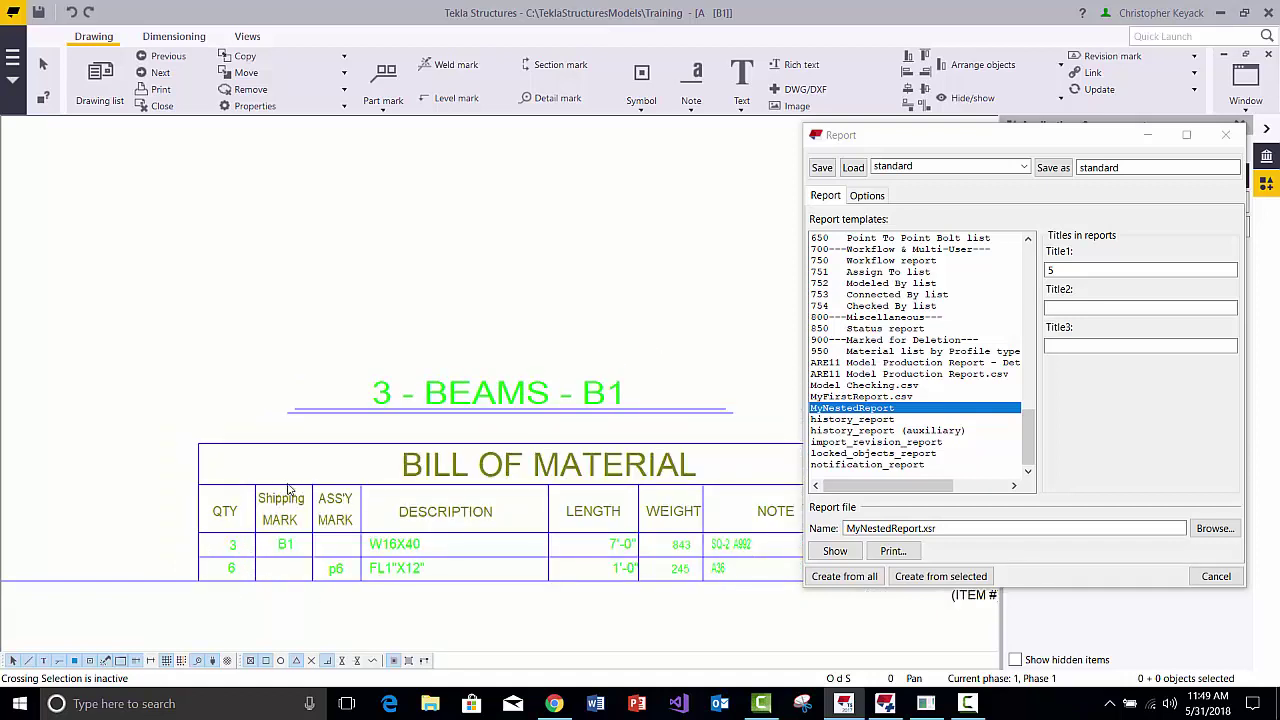
scroll(400, 395, "down", 1)
scroll(311, 437, "down", 1)
scroll(291, 385, "down", 1)
scroll(337, 446, "down", 1)
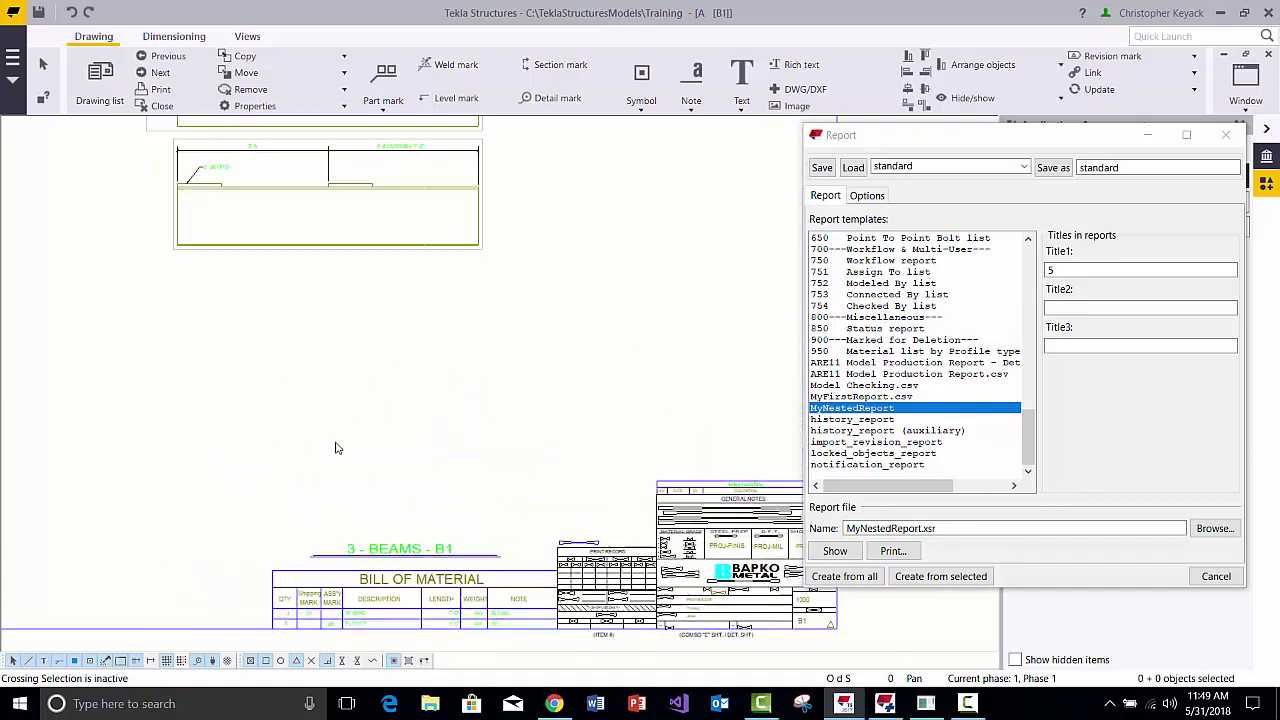
scroll(349, 394, "down", 1)
scroll(366, 414, "down", 1)
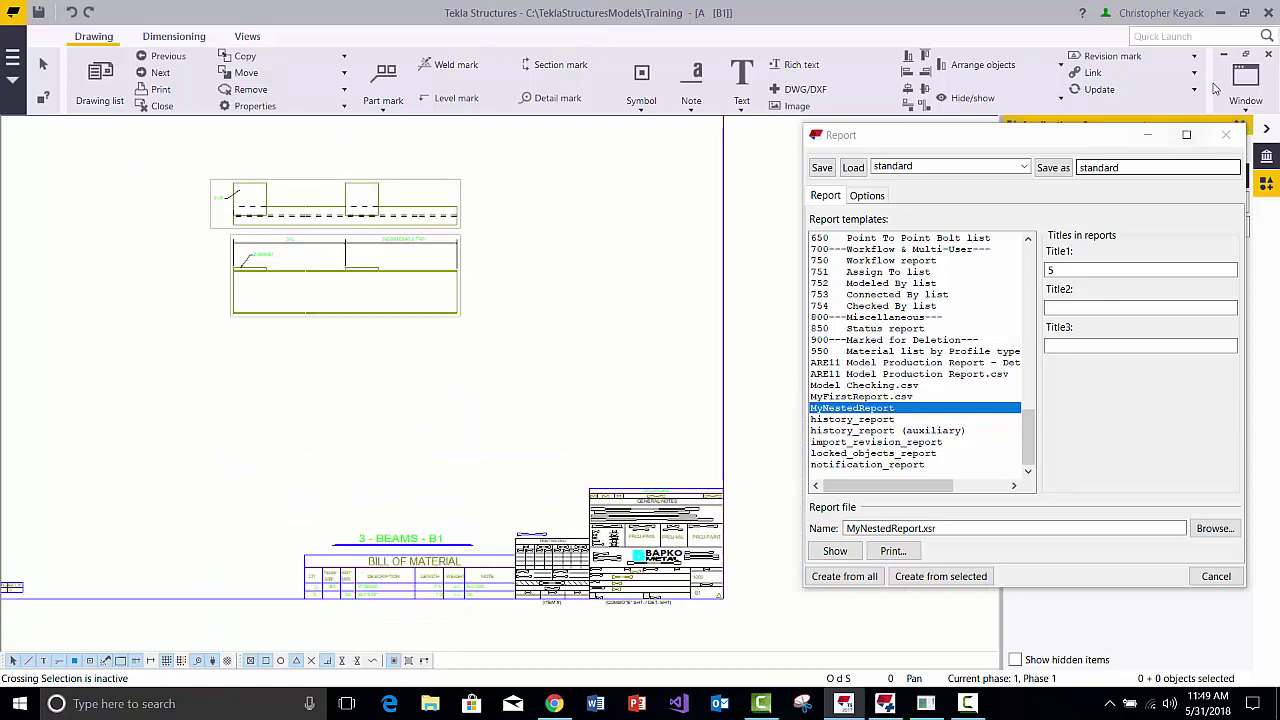
left_click(1266, 54)
left_click(341, 453)
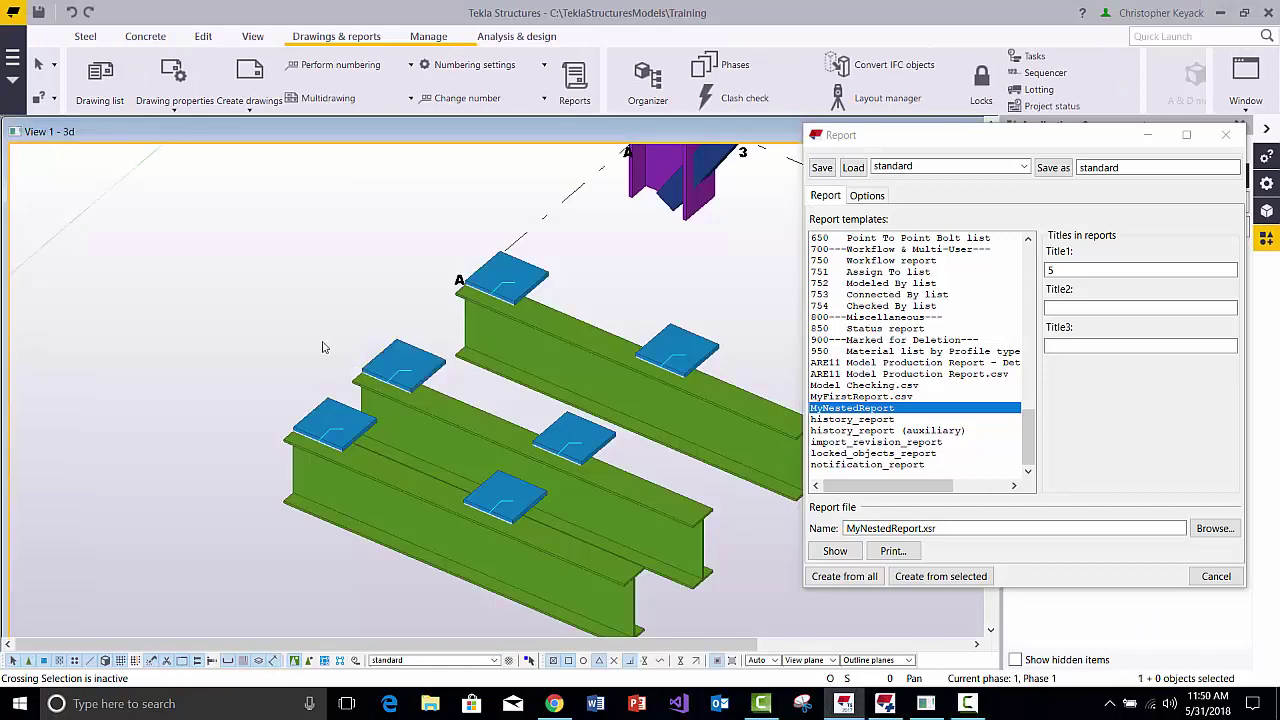
Create the MyNestedReport report from only the selected B1 drawing in the drawing list, replacing the existing file
left_click(100, 80)
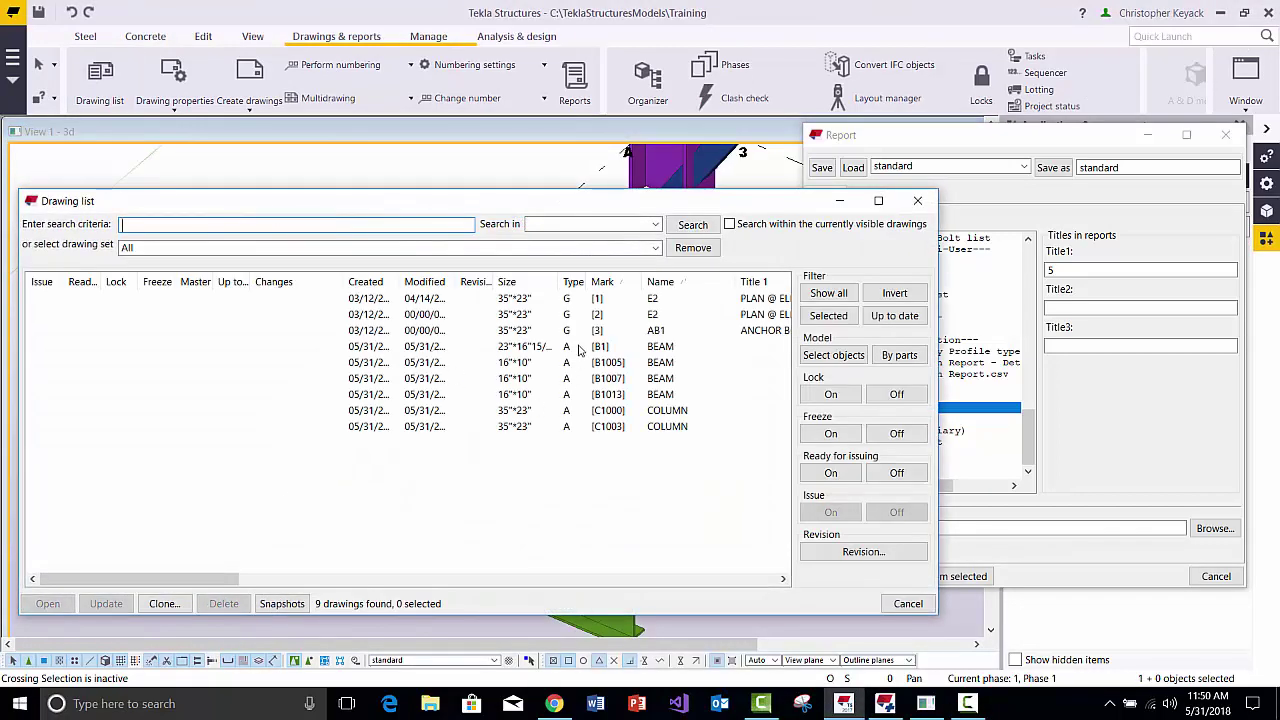
left_click(578, 348)
left_click_drag(560, 201, 433, 203)
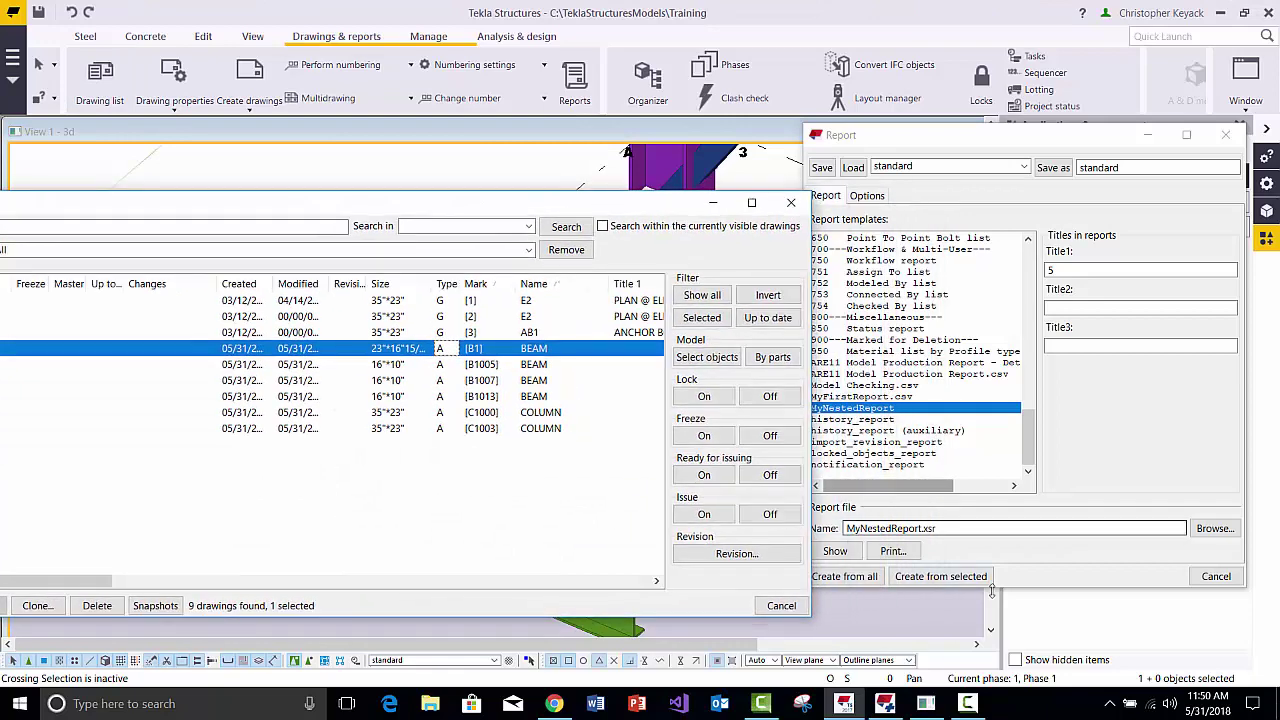
left_click(945, 577)
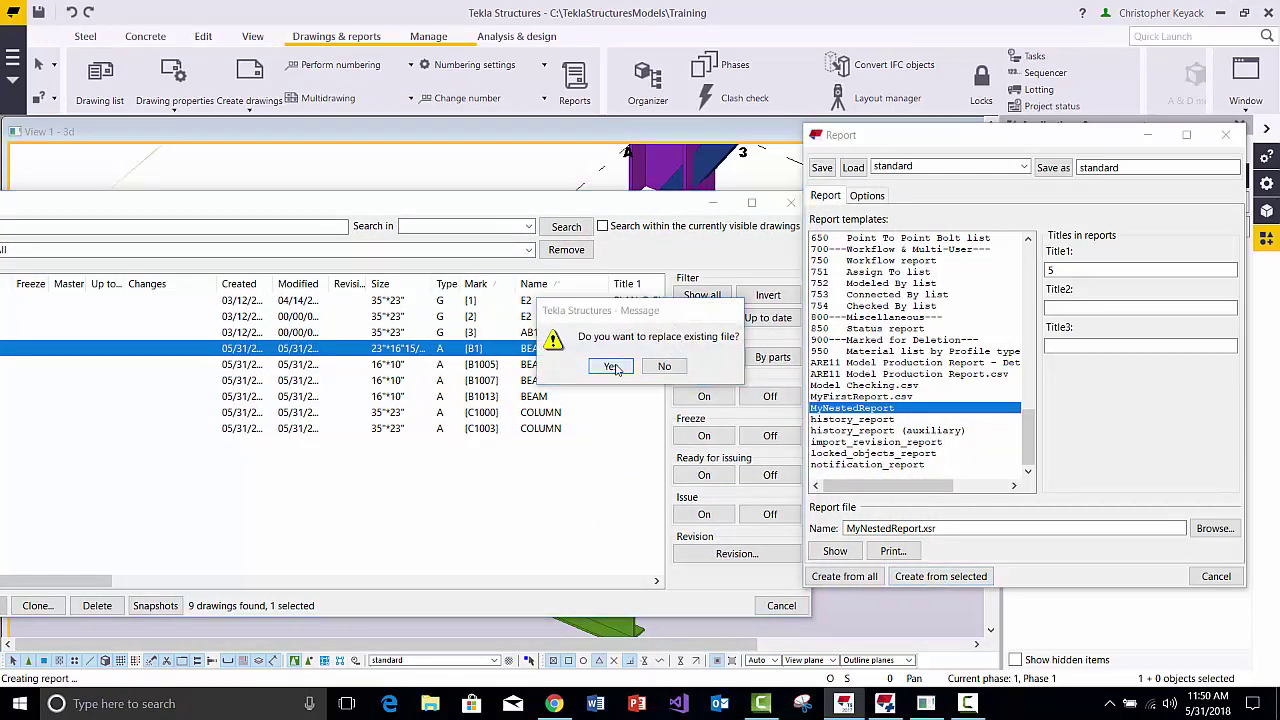
left_click(612, 367)
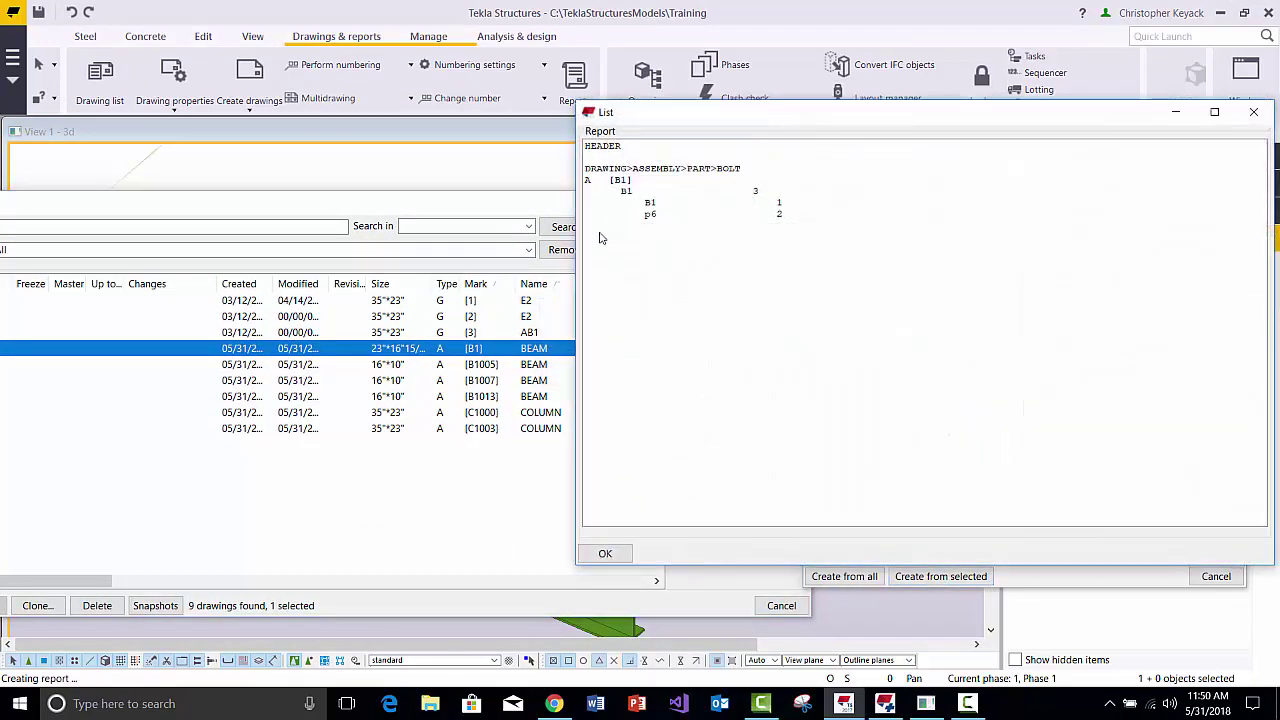
Compare the B1 assembly quantity with the B1 and p6 part quantities in the report, and close the list
left_click(625, 191)
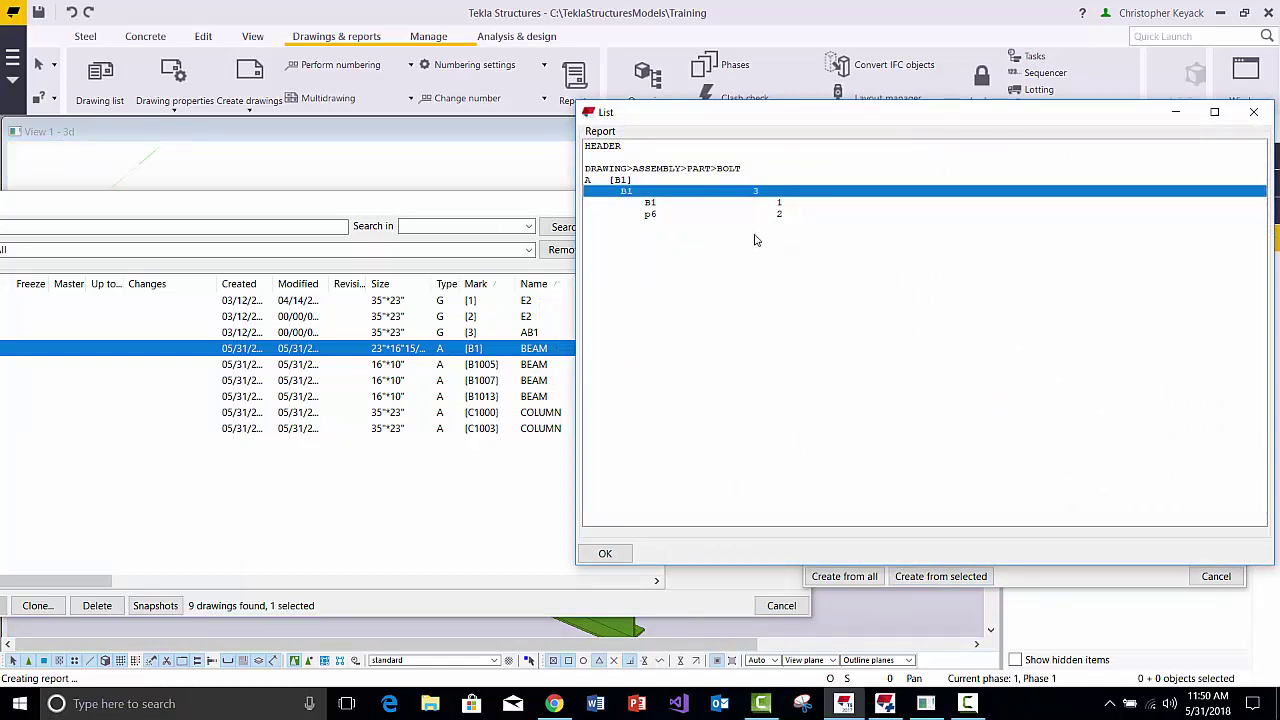
left_click(687, 206)
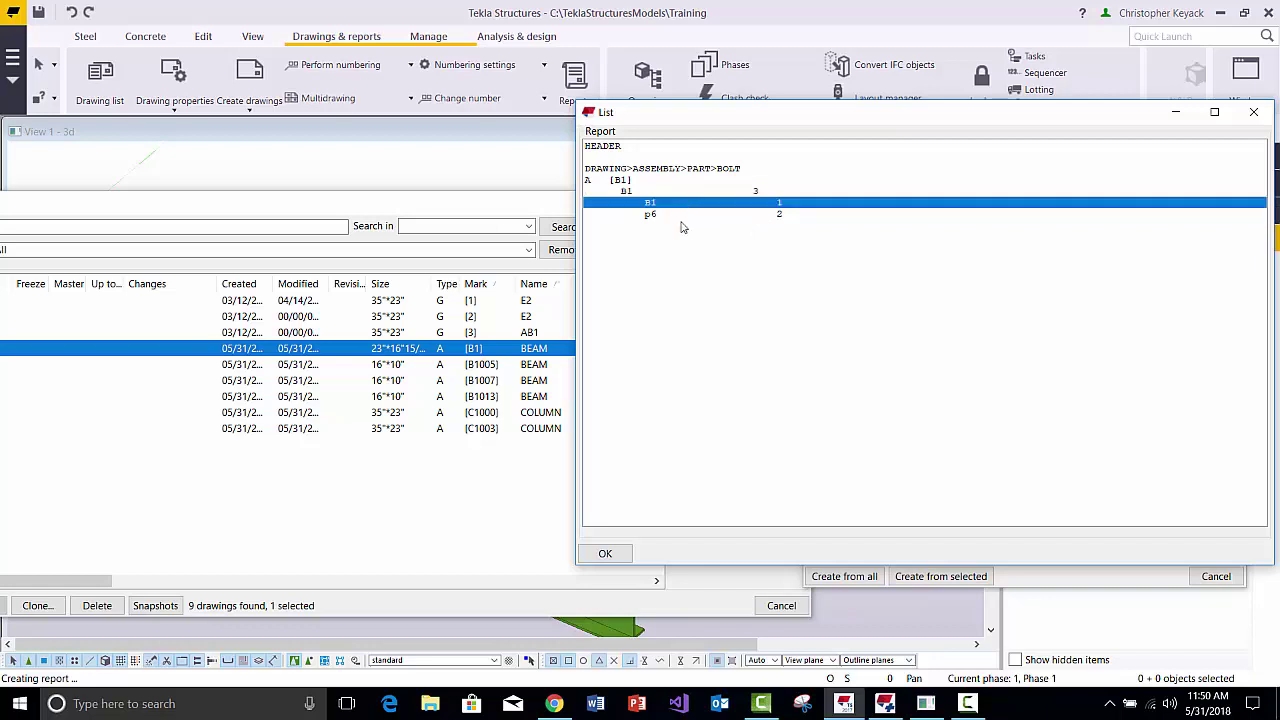
left_click(675, 216)
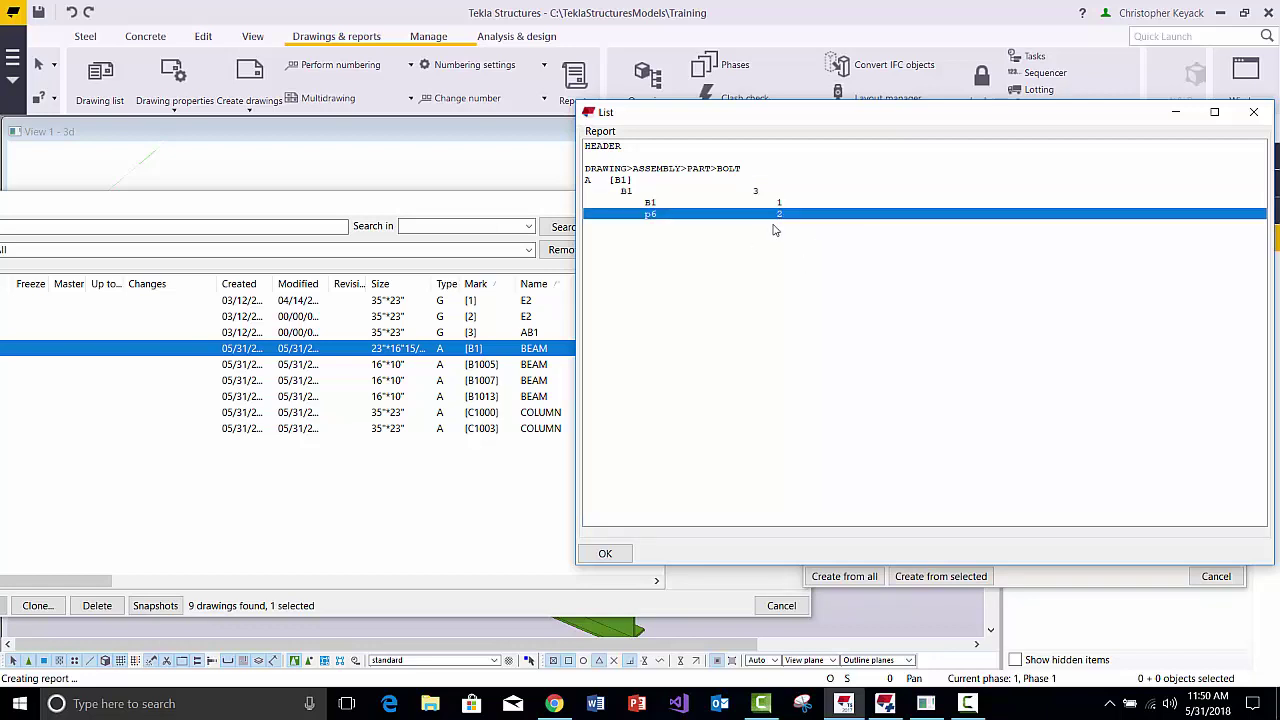
left_click(691, 205)
left_click(702, 215)
left_click(702, 205)
left_click(681, 216)
left_click(603, 554)
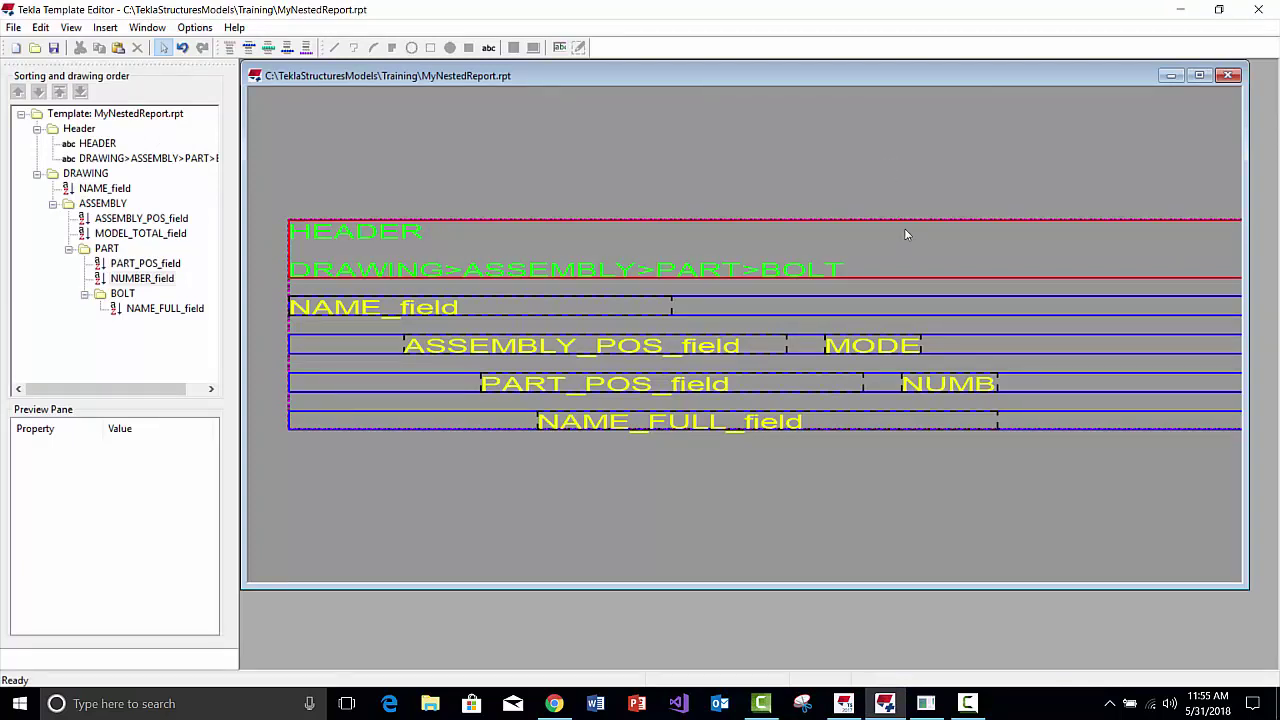
Extend the formula of the PART row's NUMBER field with a multiplication by a second GetValue function
left_click(940, 387)
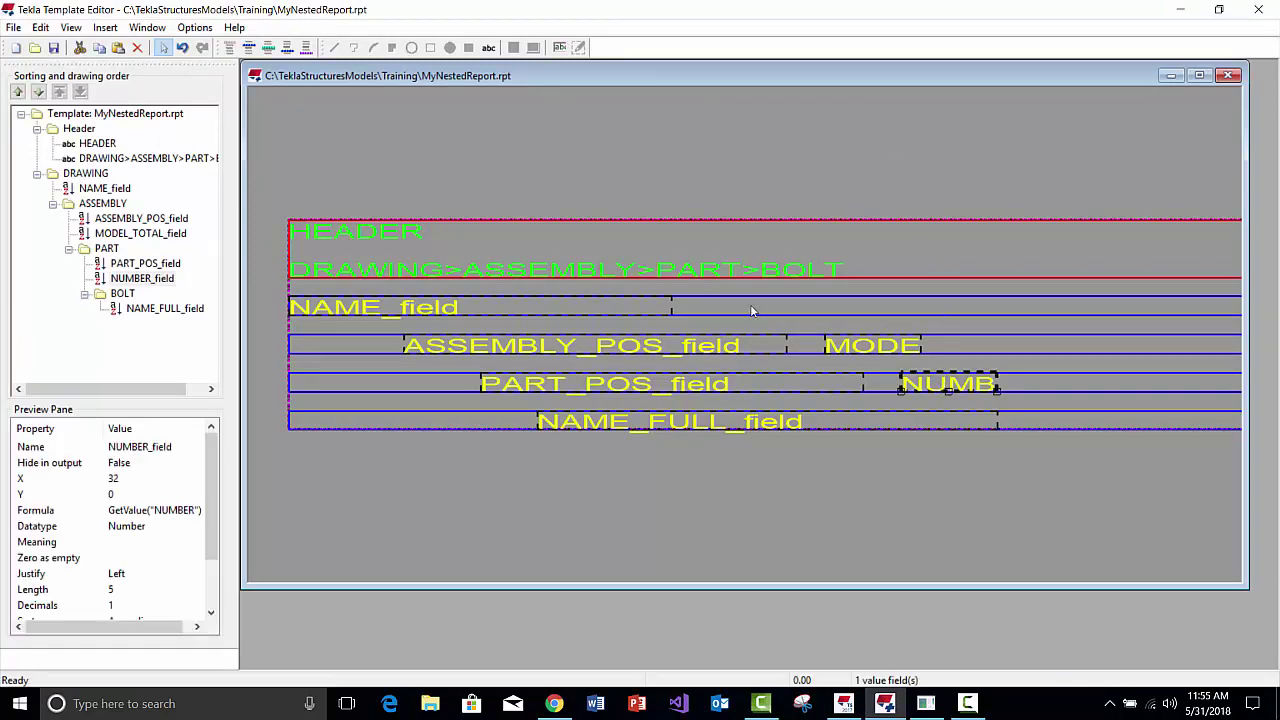
double_click(940, 387)
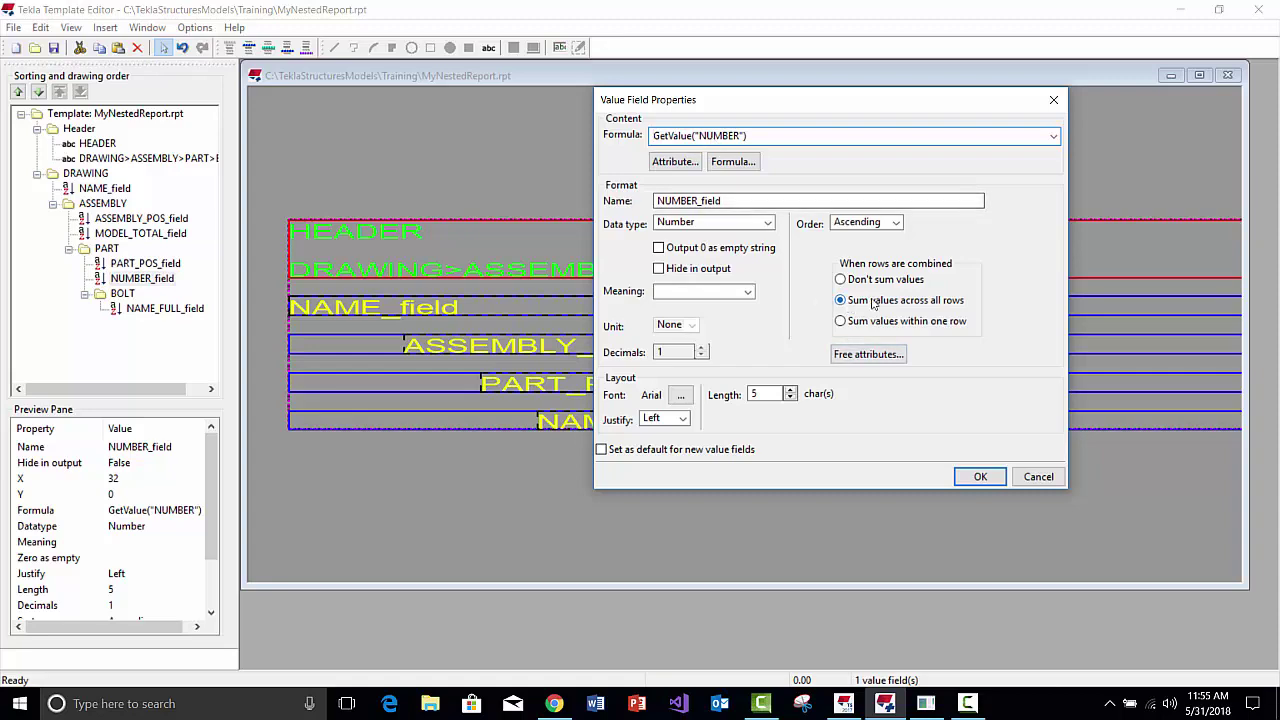
left_click(733, 162)
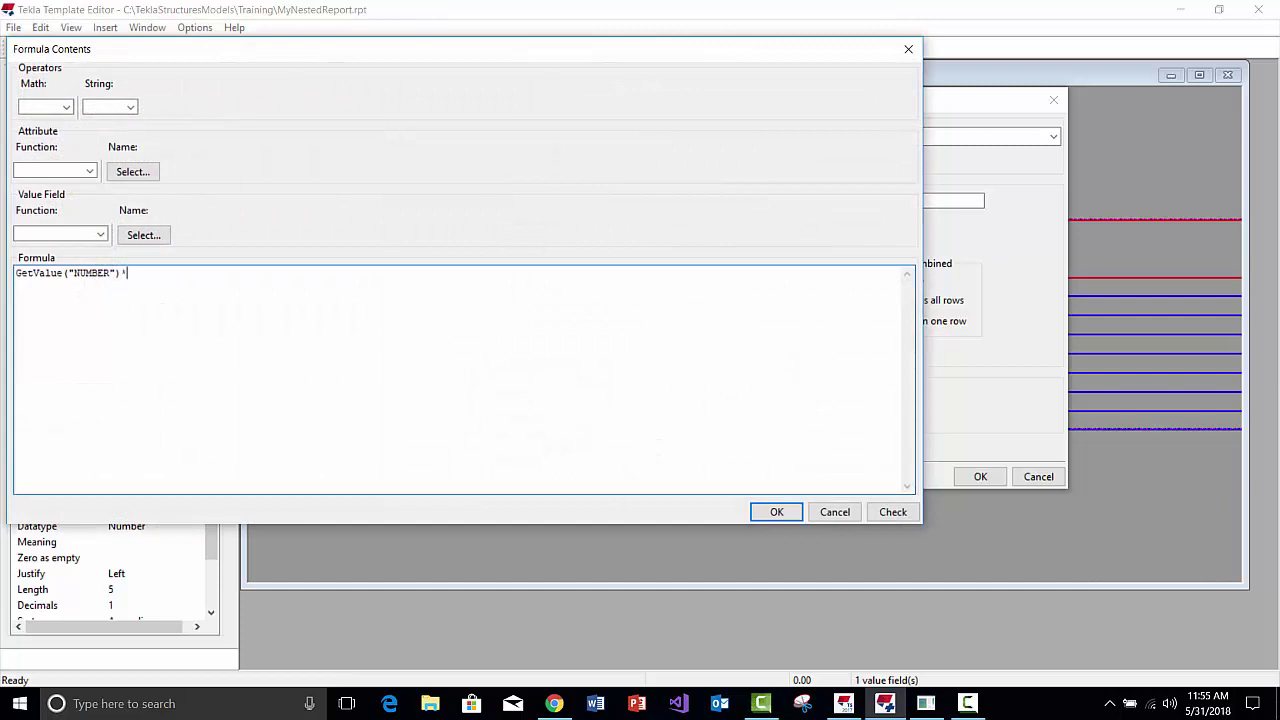
left_click(58, 170)
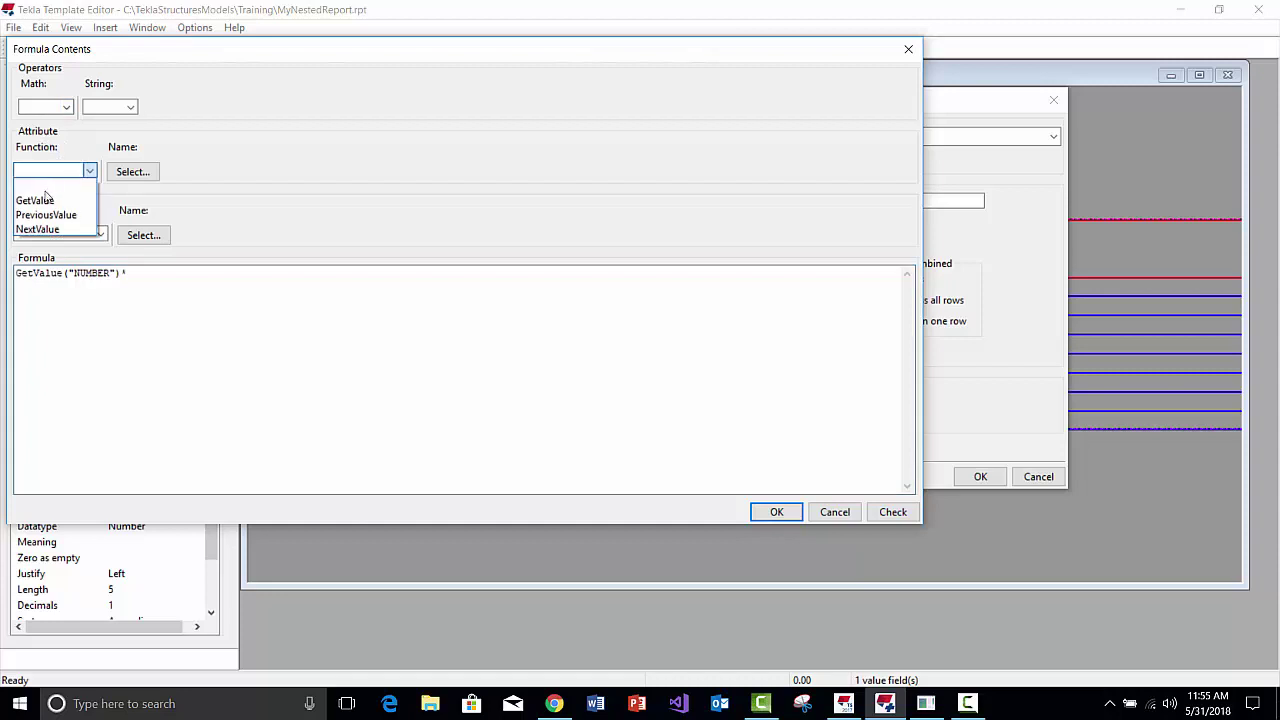
left_click(26, 196)
left_click(191, 273)
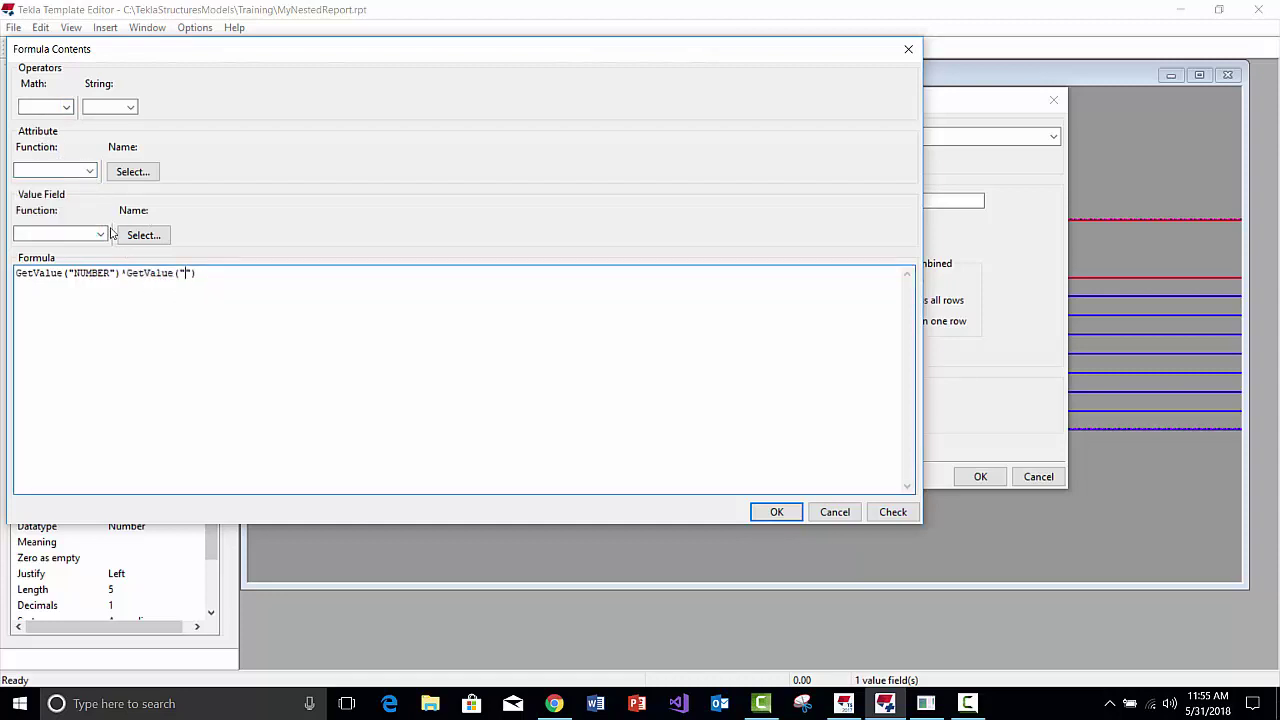
Insert the assembly's MODEL_TOTAL attribute into the second GetValue, giving GetValue("NUMBER")*GetValue("ASSEMBLY.MODEL_TOTAL")
left_click(122, 174)
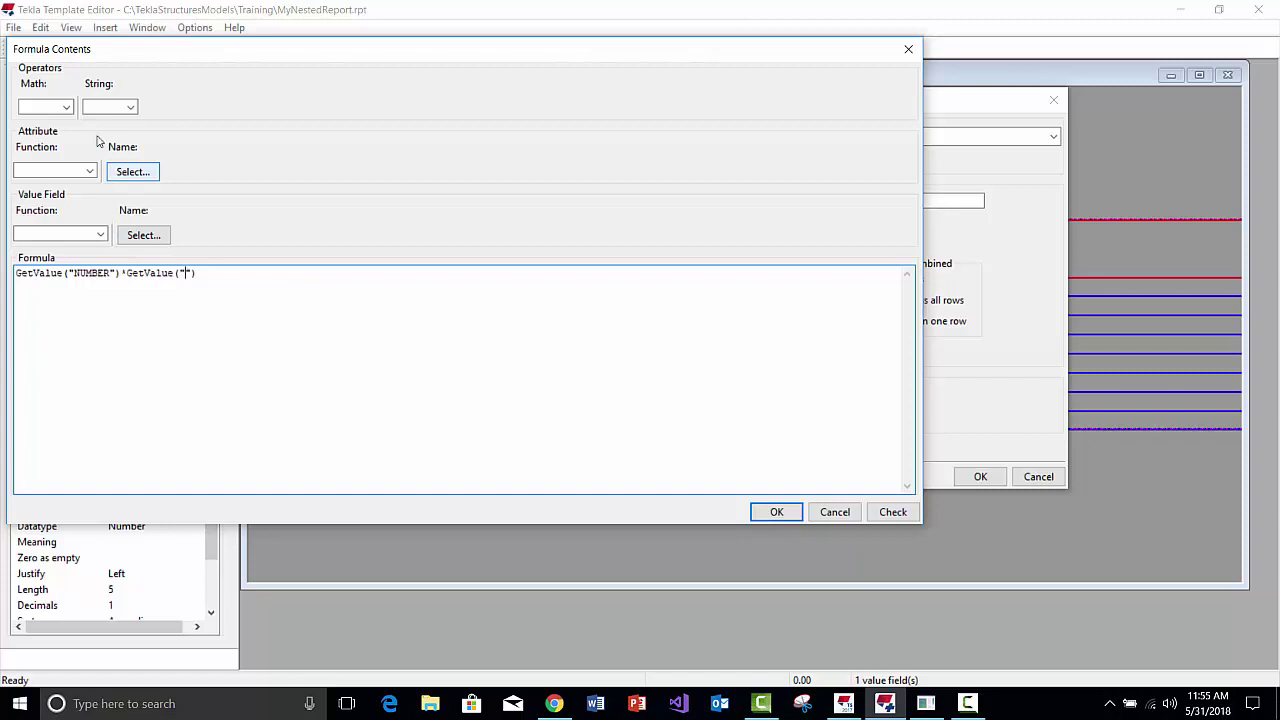
scroll(170, 200, "down", 20)
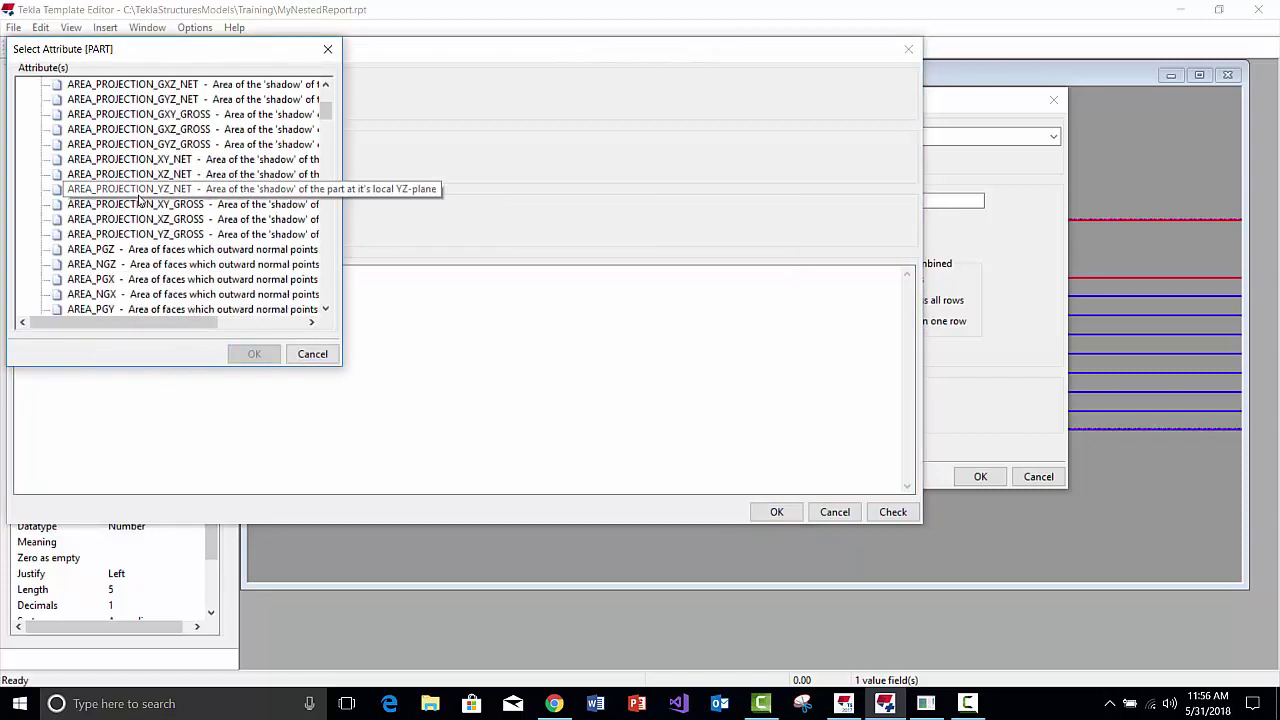
scroll(150, 258, "down", 20)
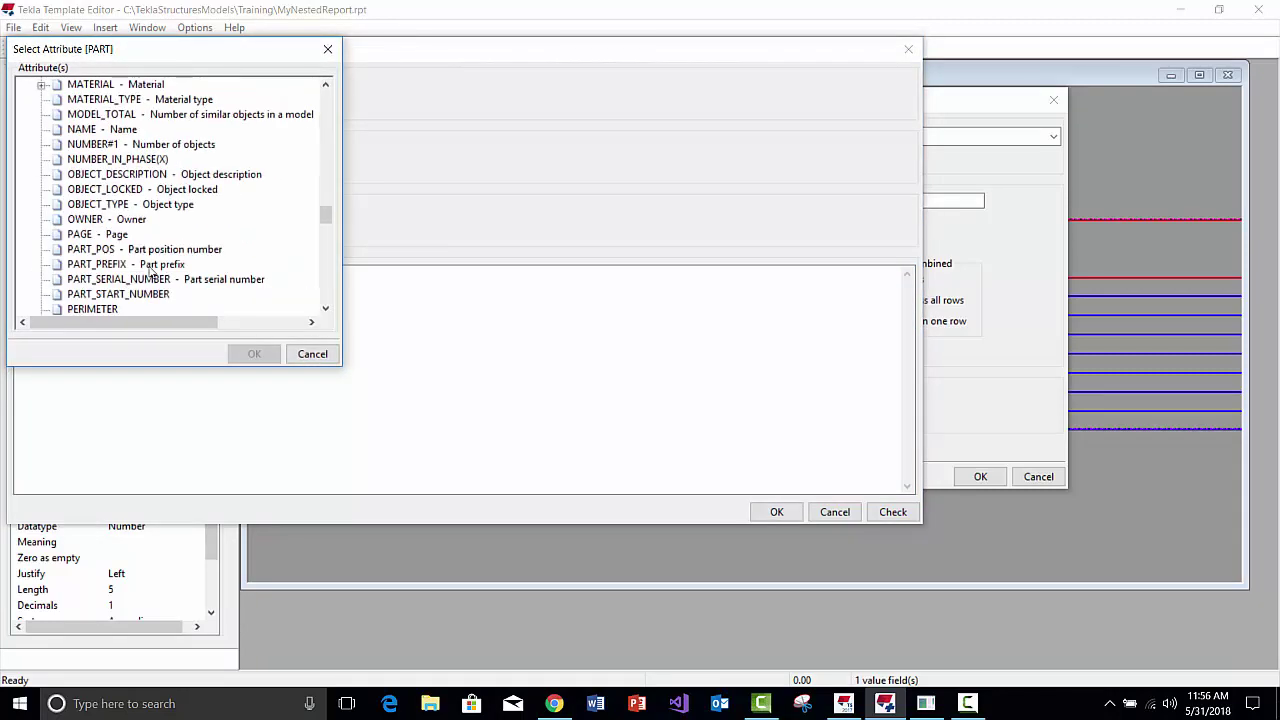
scroll(127, 272, "down", 1)
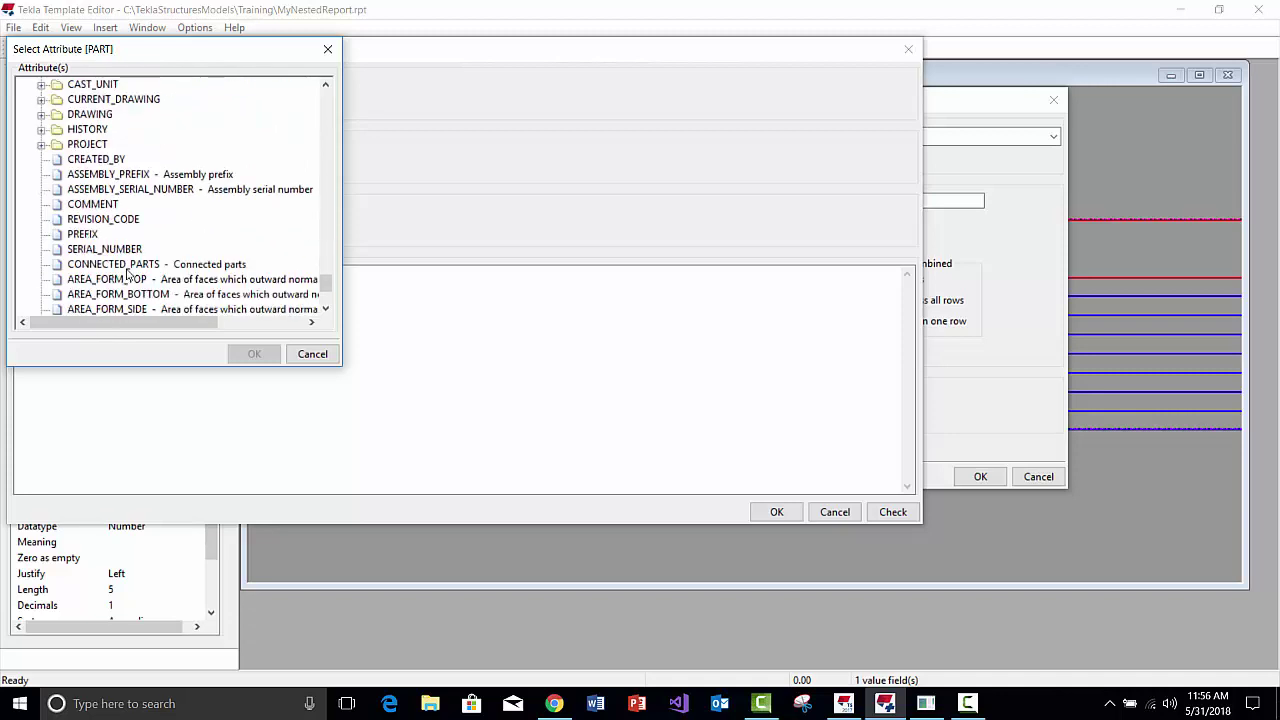
scroll(120, 240, "up", 1)
left_click(90, 114)
double_click(90, 114)
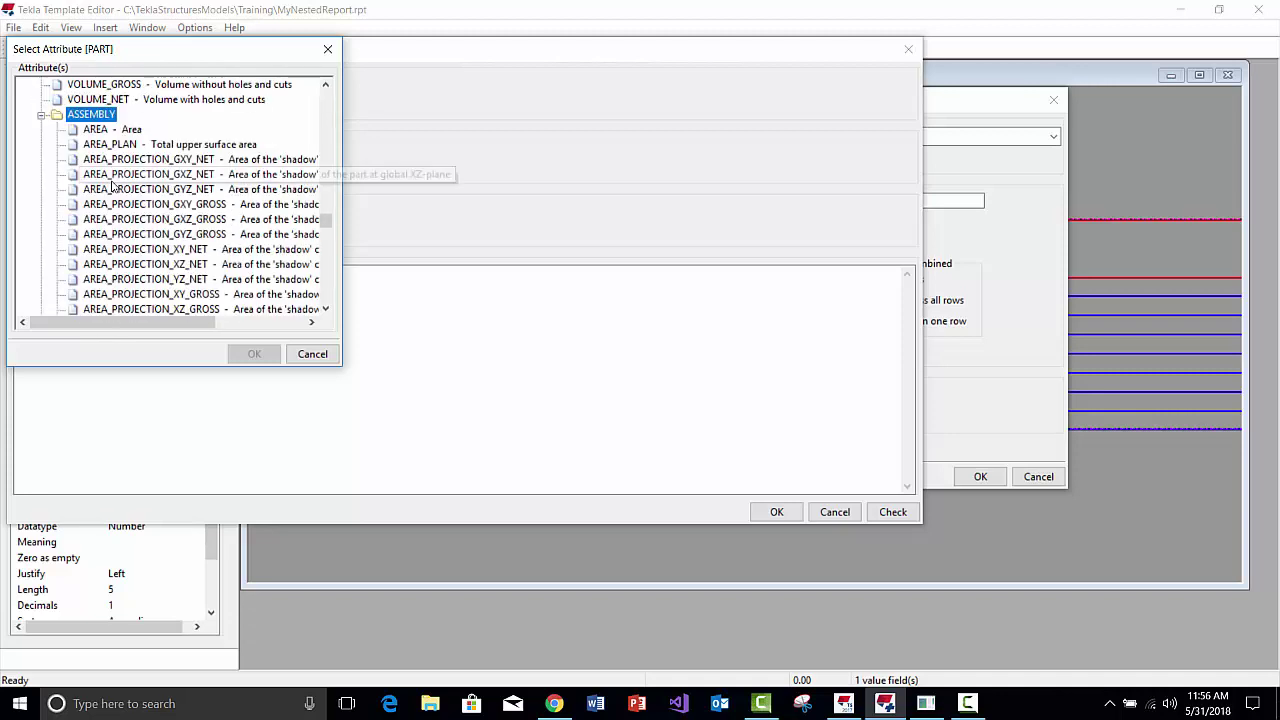
scroll(140, 175, "down", 2)
scroll(140, 178, "down", 5)
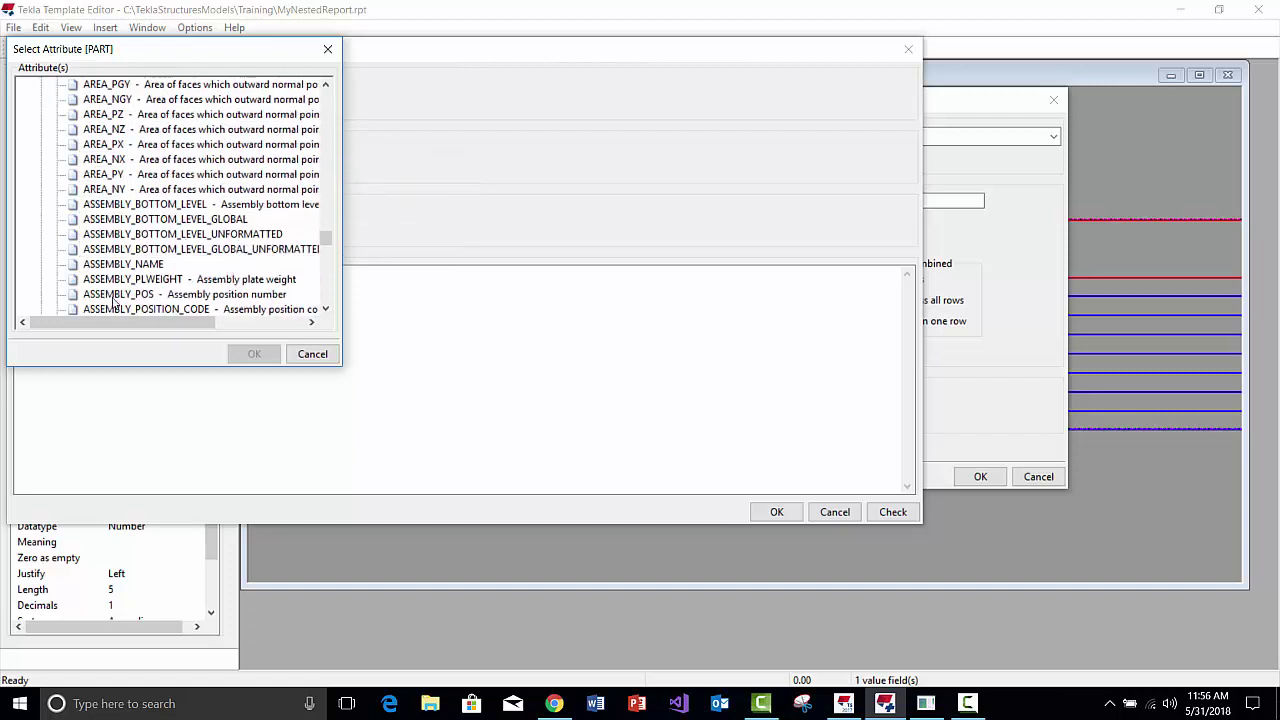
scroll(116, 302, "down", 3)
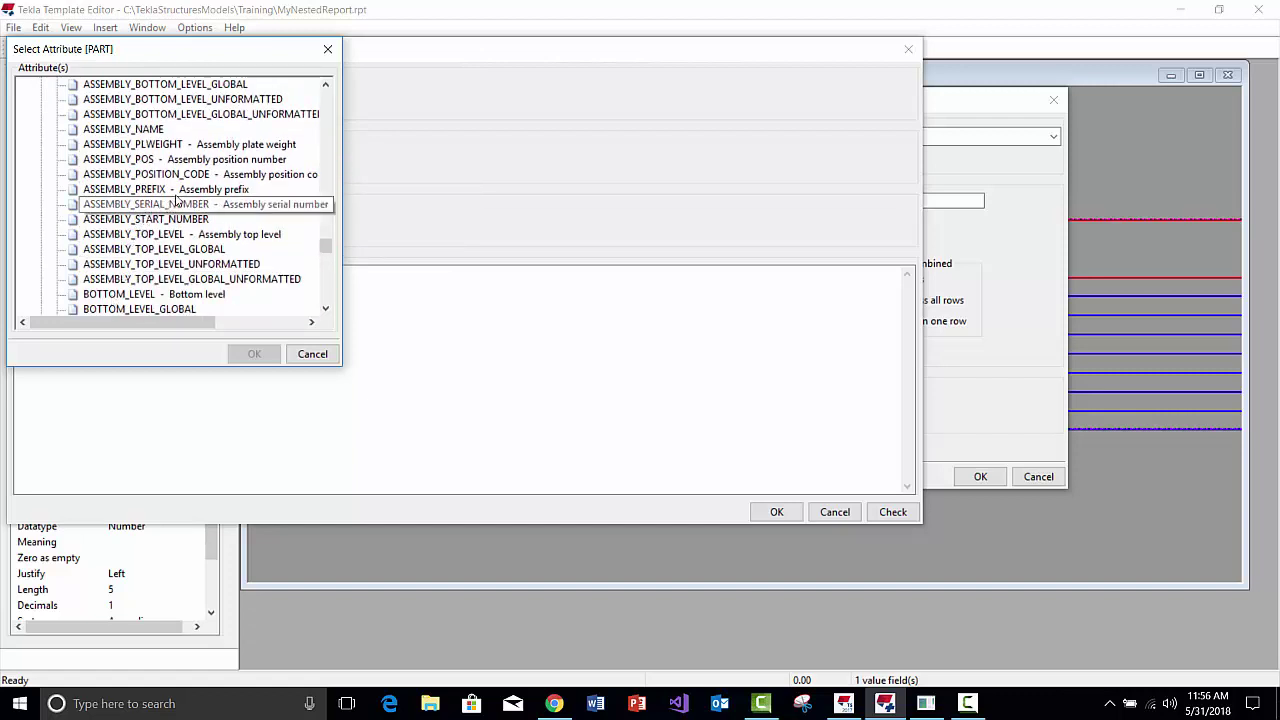
scroll(150, 212, "down", 2)
scroll(220, 195, "up", 2)
scroll(220, 195, "down", 8)
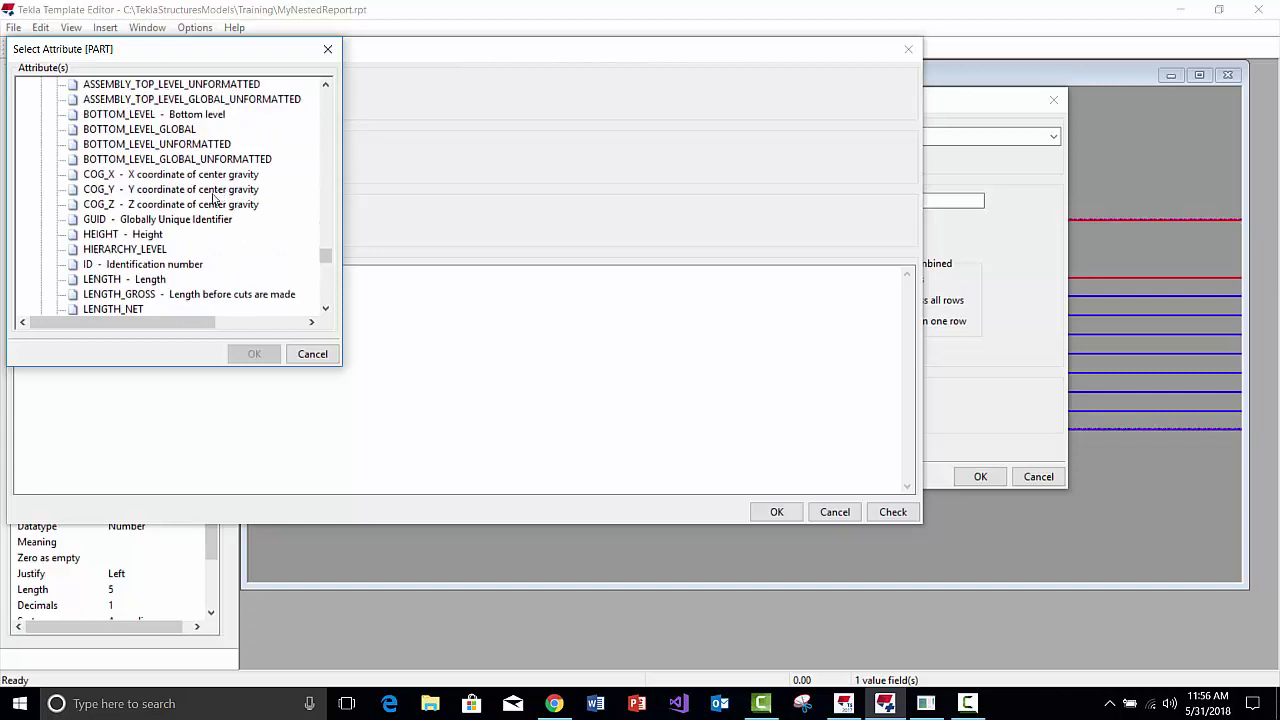
double_click(143, 190)
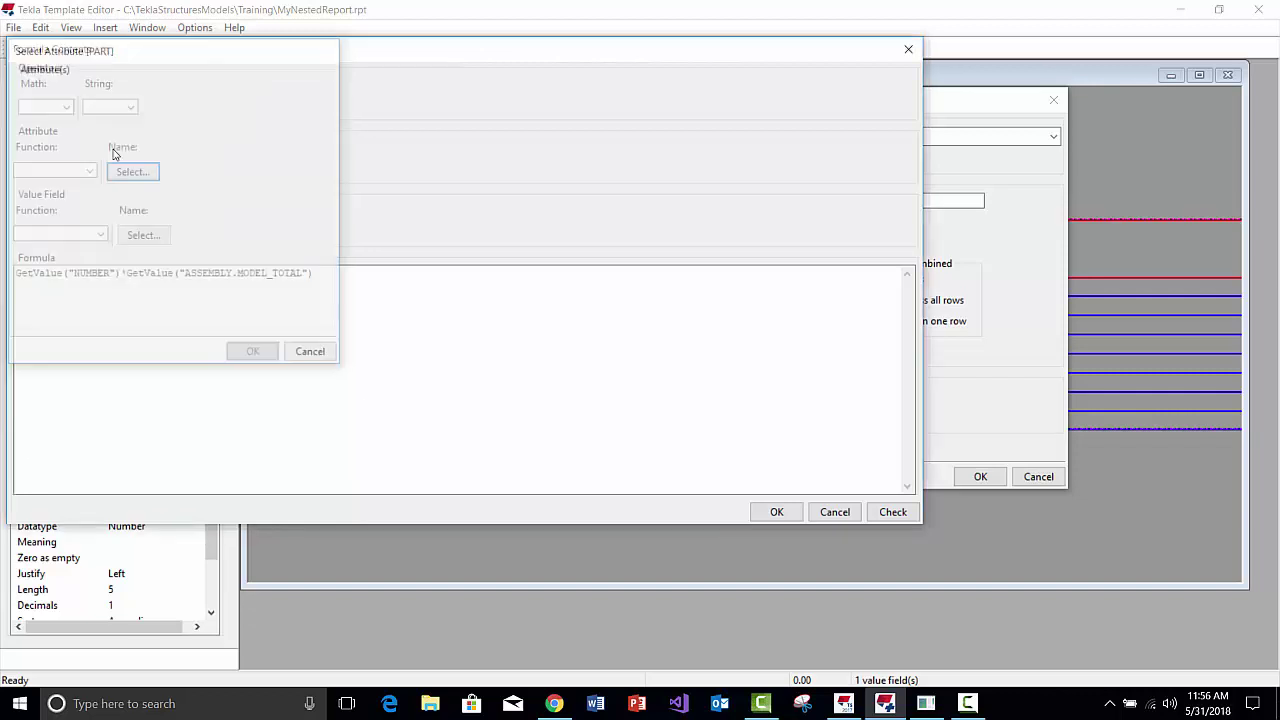
Check the multiplied quantity formula's syntax, accept it in the value field properties, and save the template
left_click(336, 279)
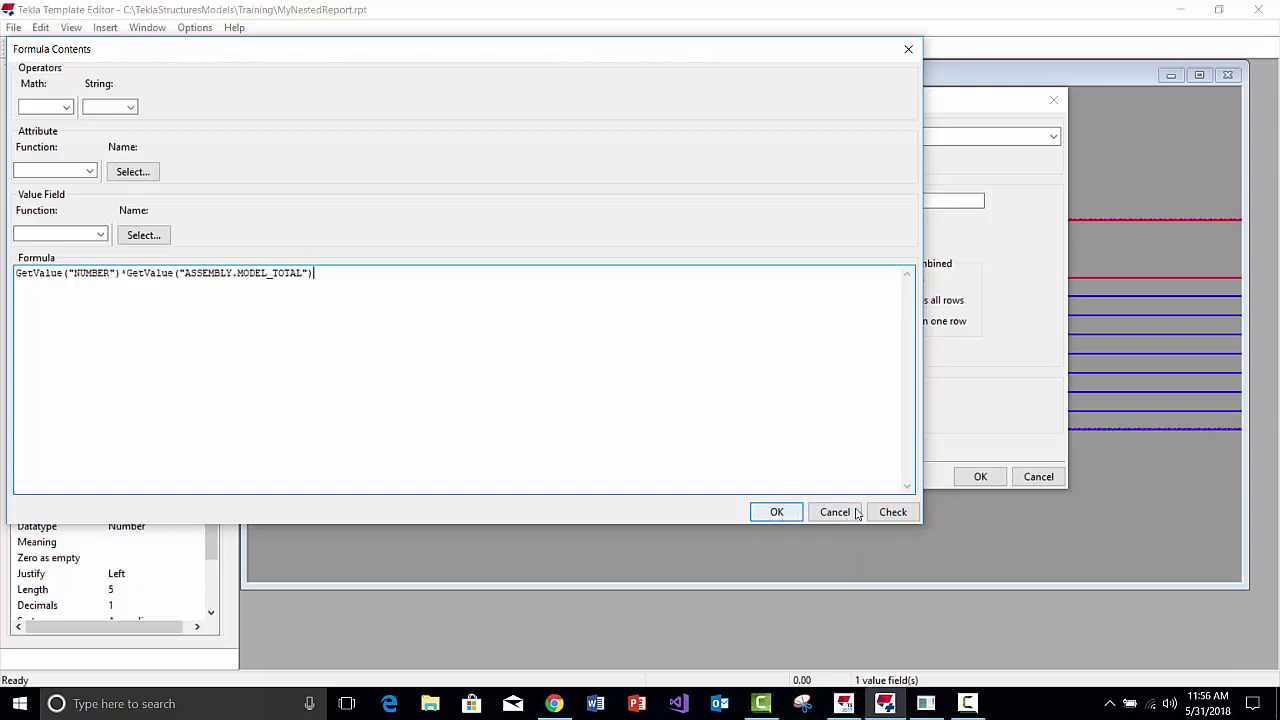
left_click(892, 512)
left_click(460, 308)
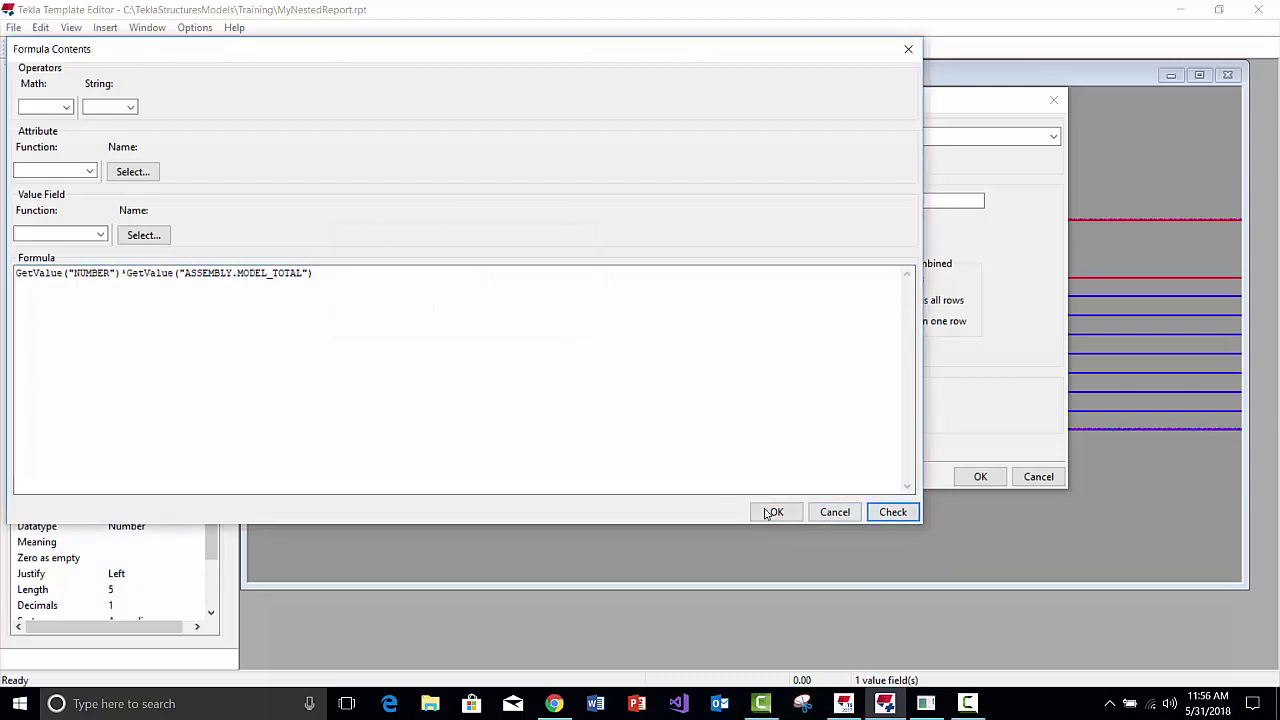
left_click(772, 512)
left_click(980, 476)
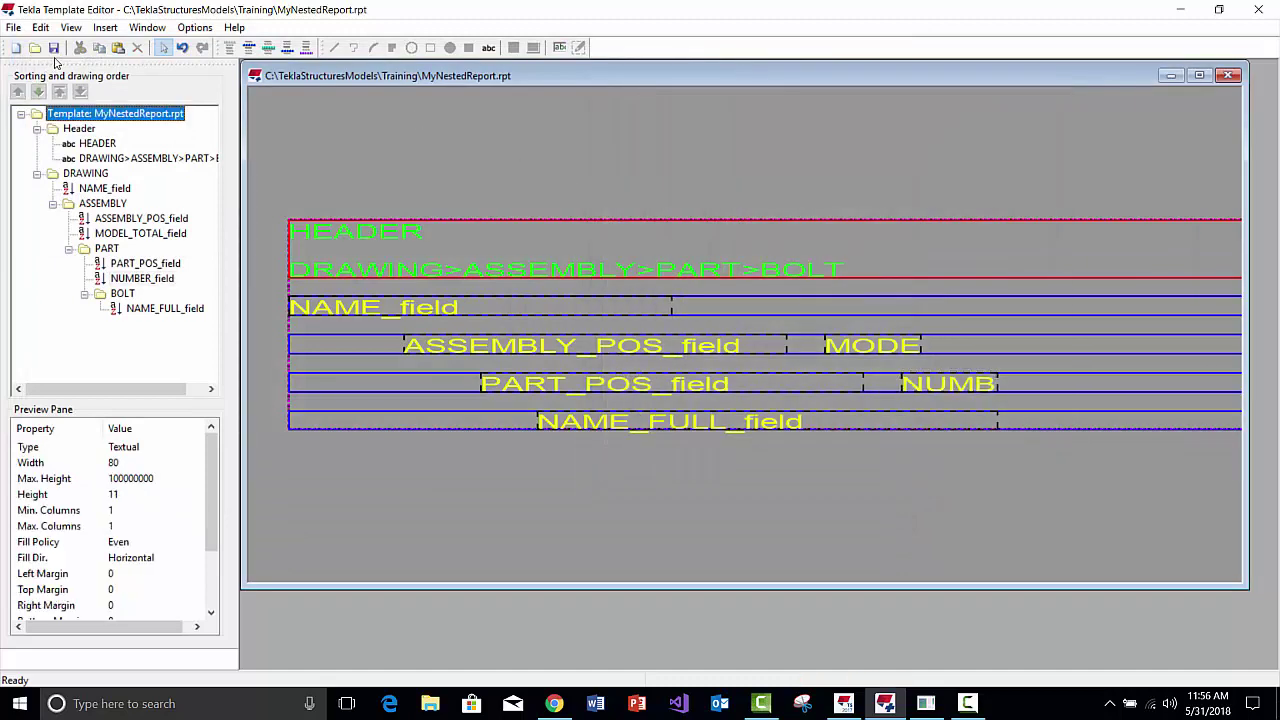
key("ctrl+s")
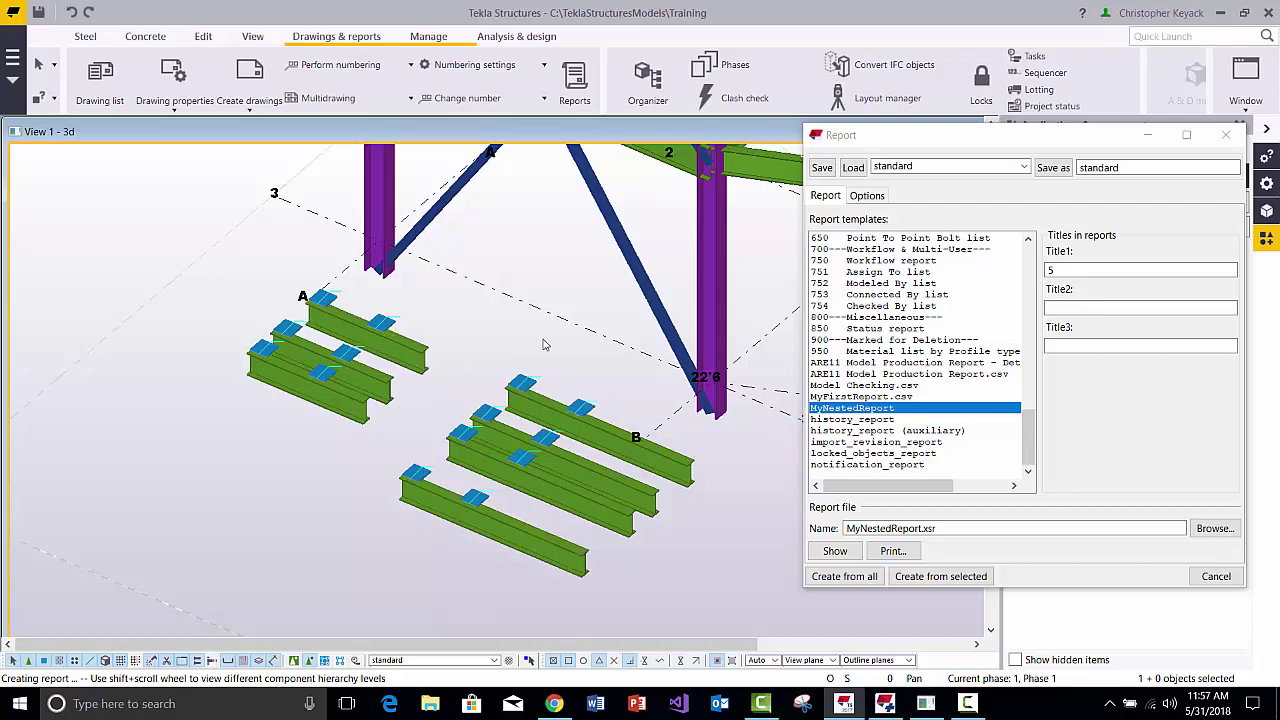
In Tekla Structures, create the MyNestedReport report from the B1 and B2 drawings selected in the drawing list, replacing the existing file
left_click(100, 80)
left_click(546, 350)
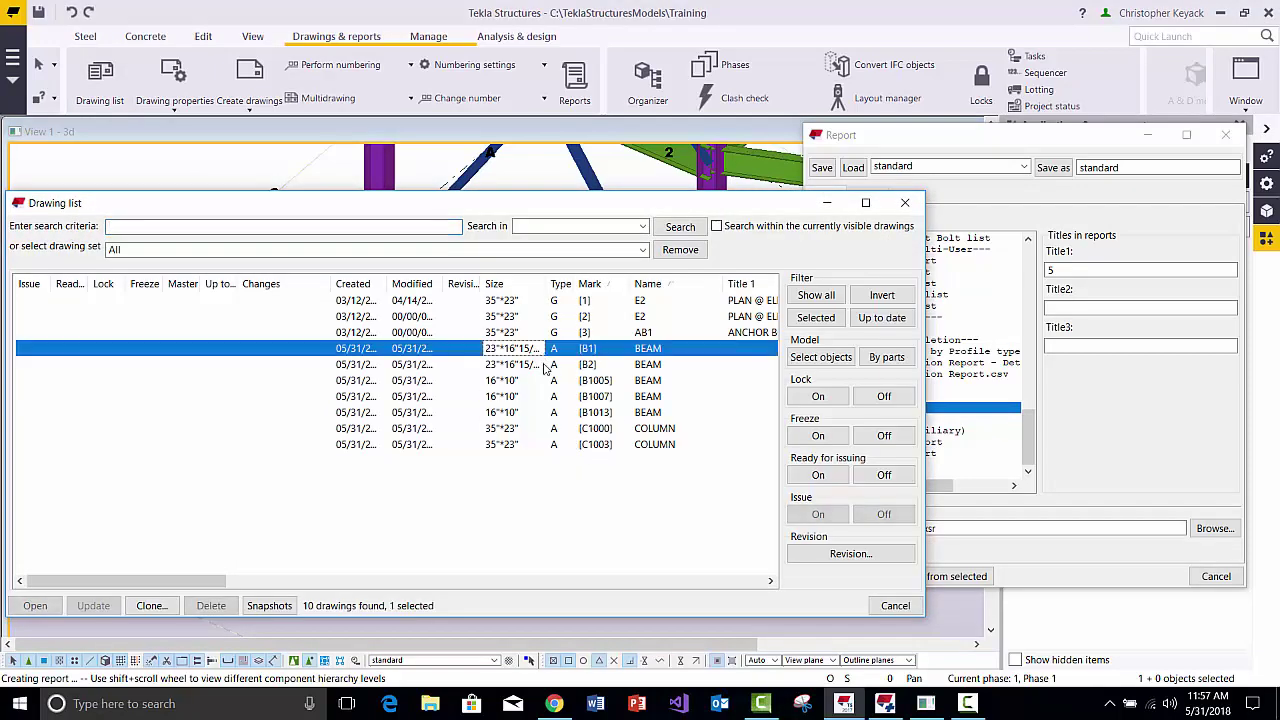
left_click(546, 366, "ctrl")
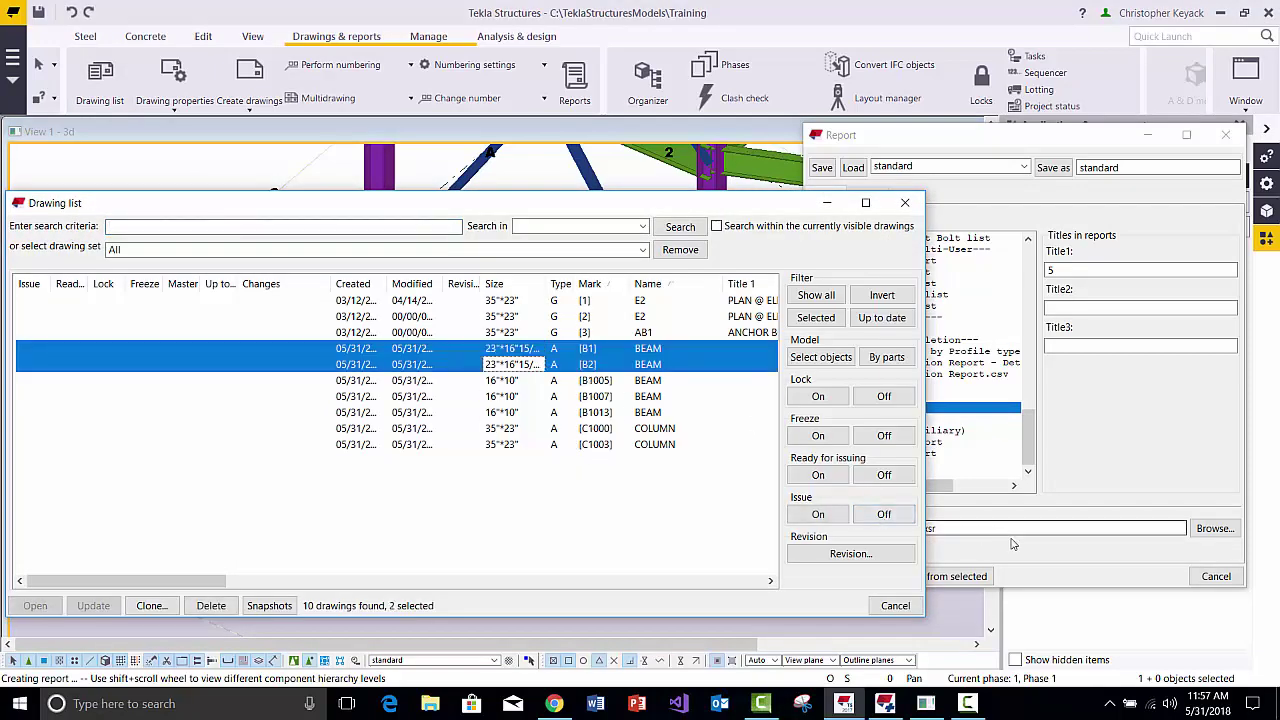
left_click(1022, 558)
left_click(967, 585)
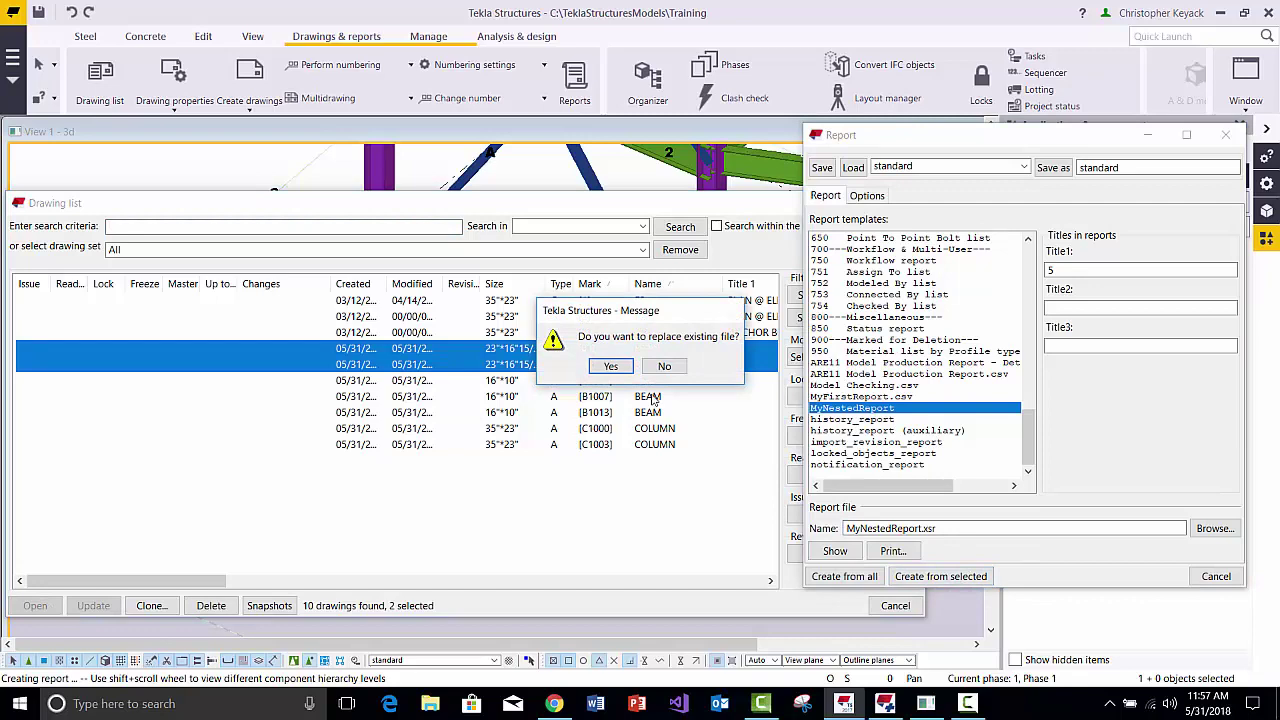
left_click(611, 368)
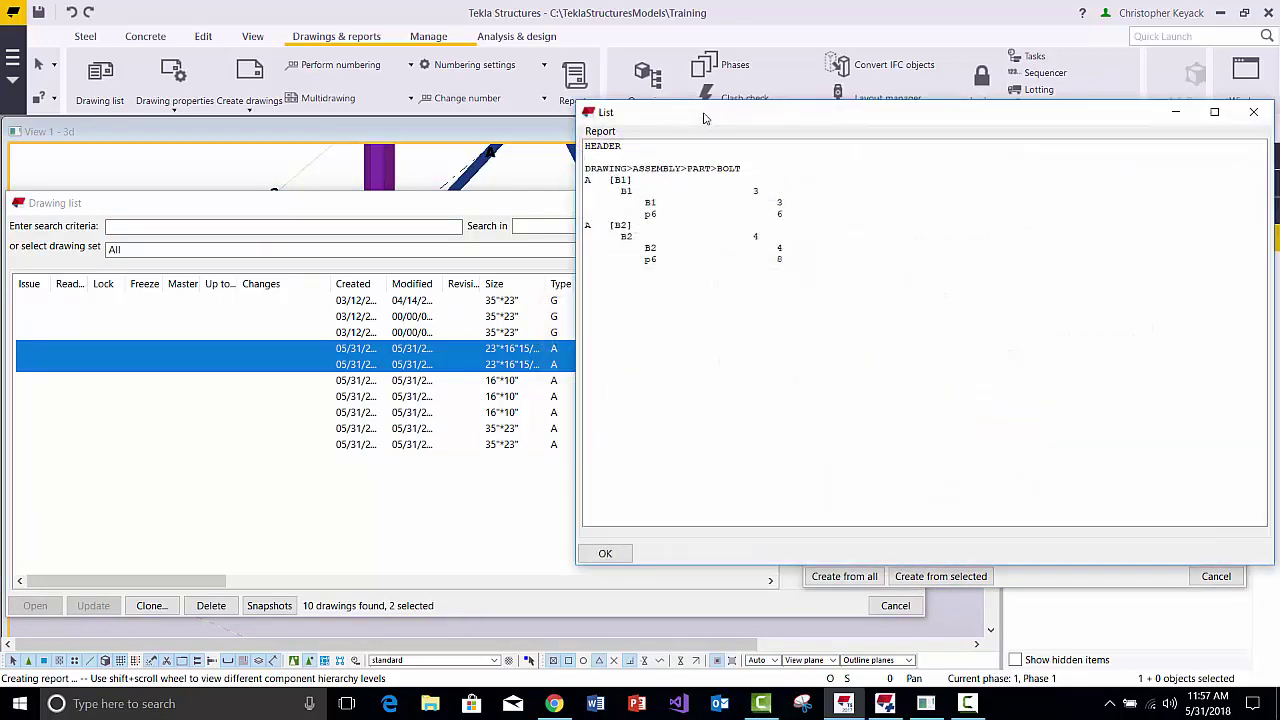
Compare the B1 and B2 assembly quantities with the beam and p6 part quantities in the report
left_click_drag(700, 114, 662, 184)
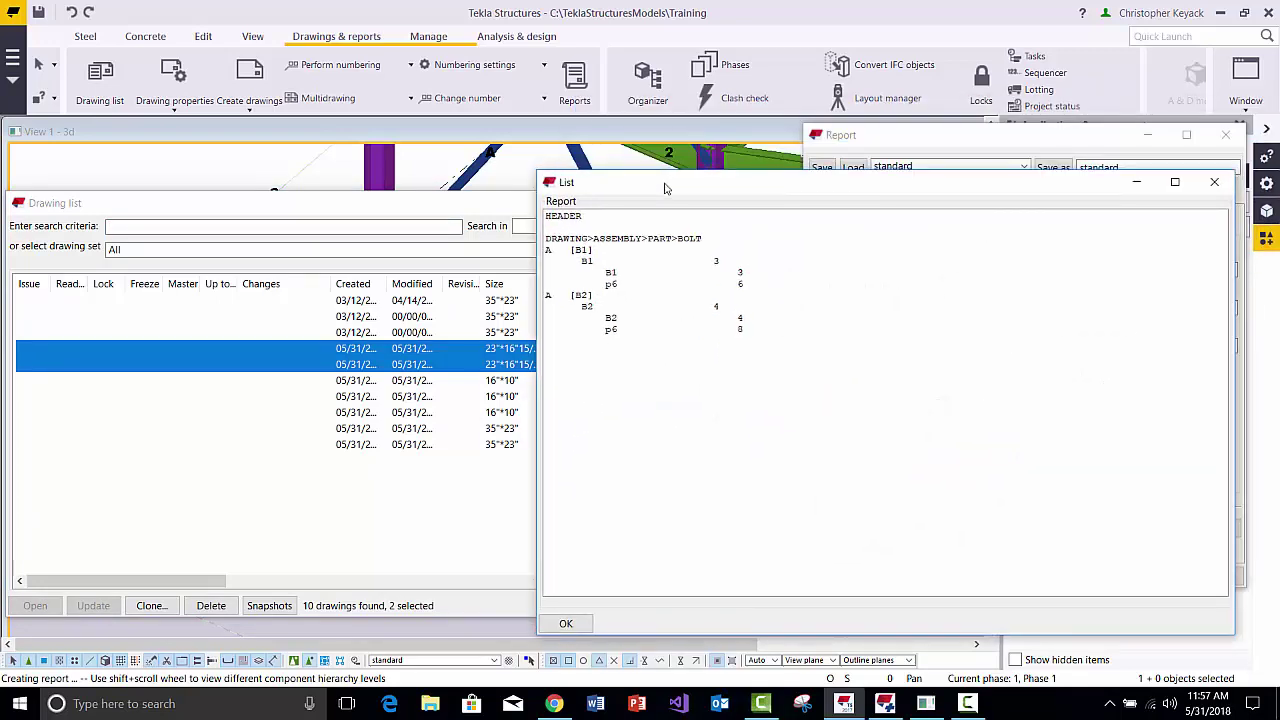
left_click(585, 263)
left_click(588, 307)
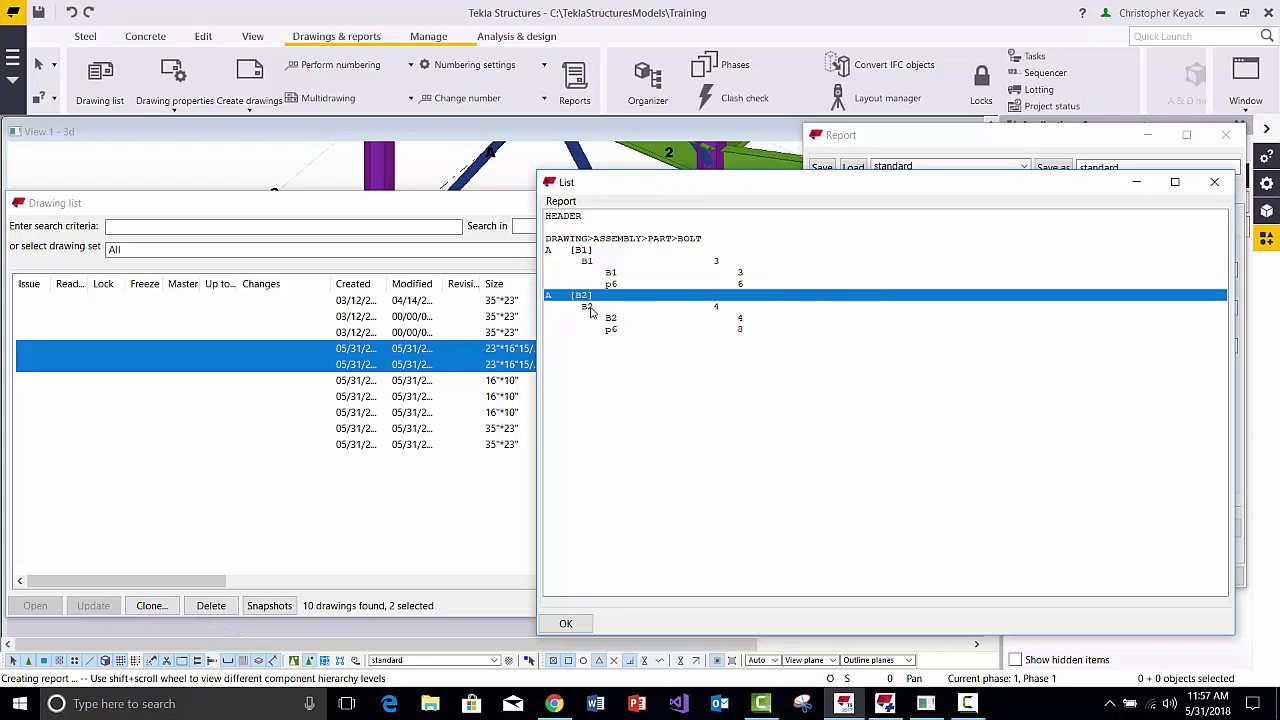
left_click(728, 272)
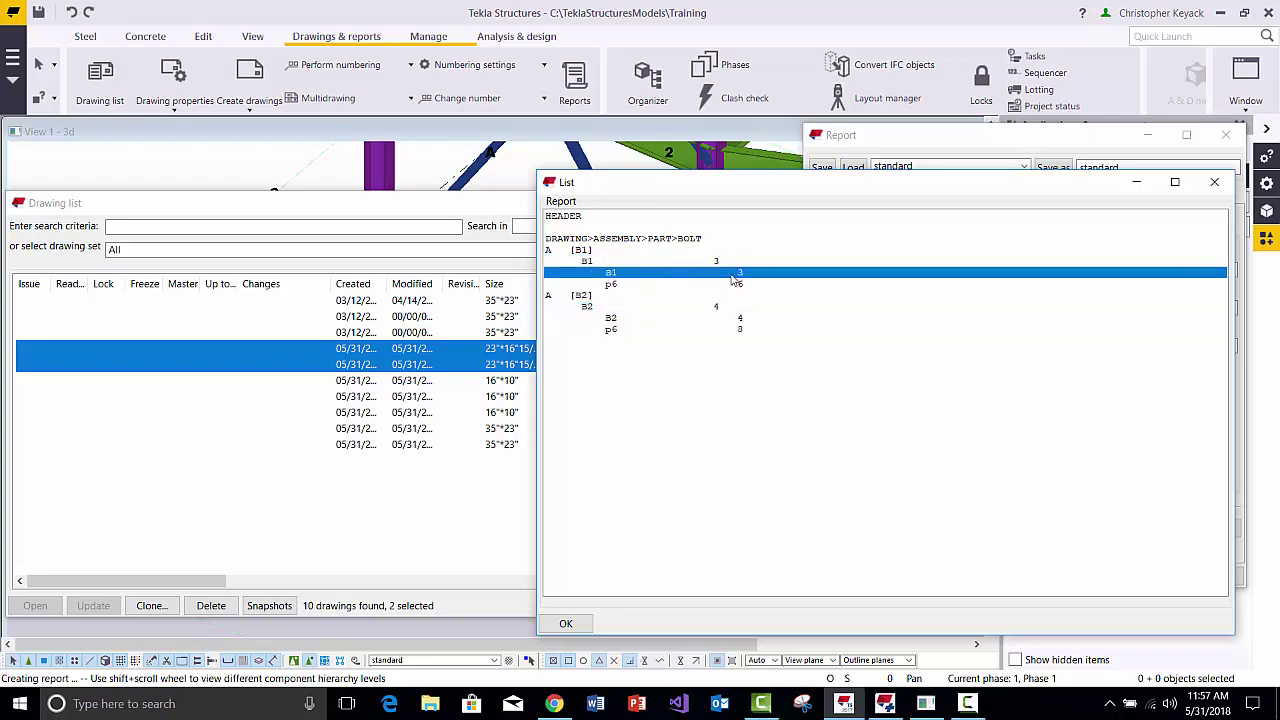
left_click(732, 284)
left_click(656, 273)
left_click(703, 319)
left_click(700, 331)
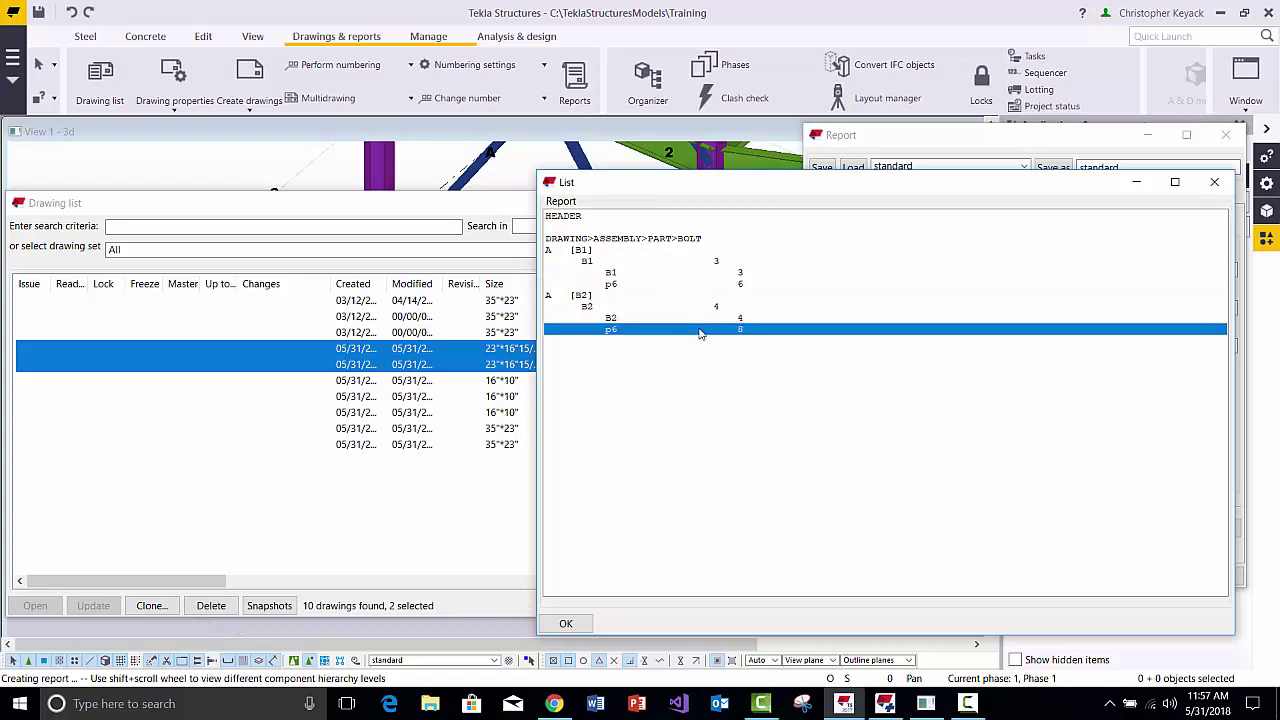
Recheck the p6 plate quantities under both assemblies, and close the report list and the drawing list
left_click(596, 309)
left_click(613, 331)
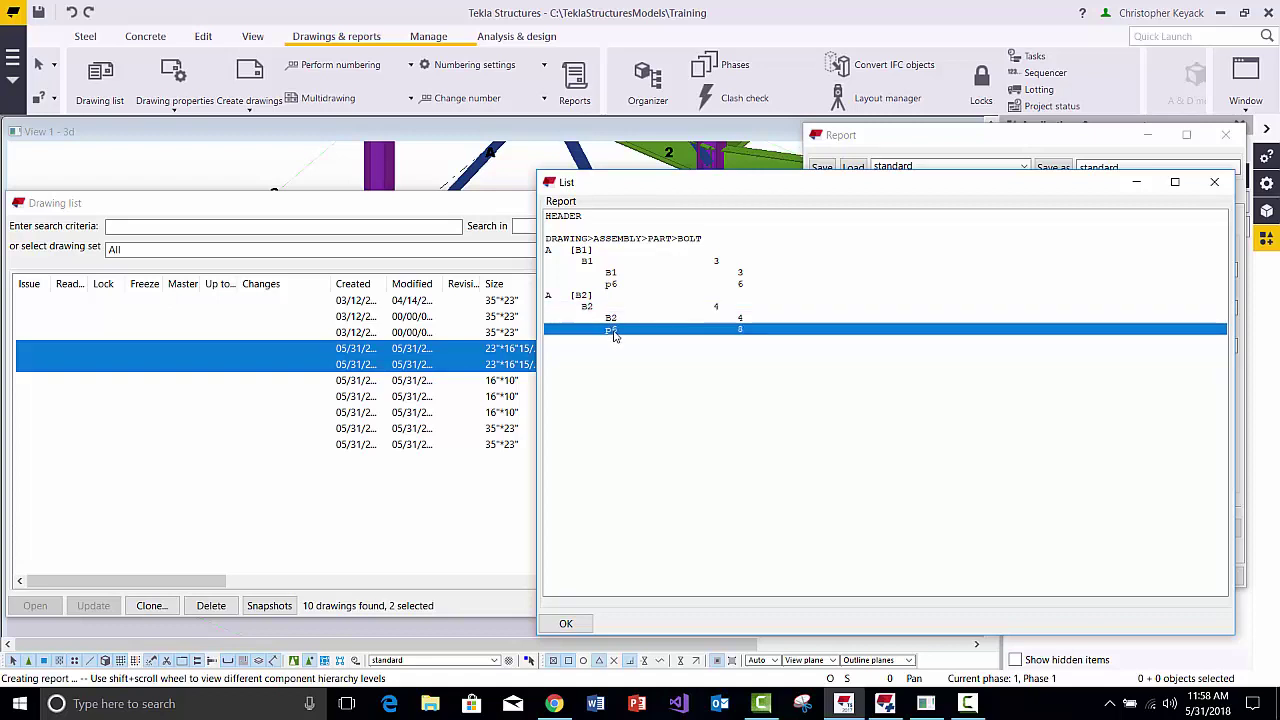
left_click(718, 286)
left_click(641, 270)
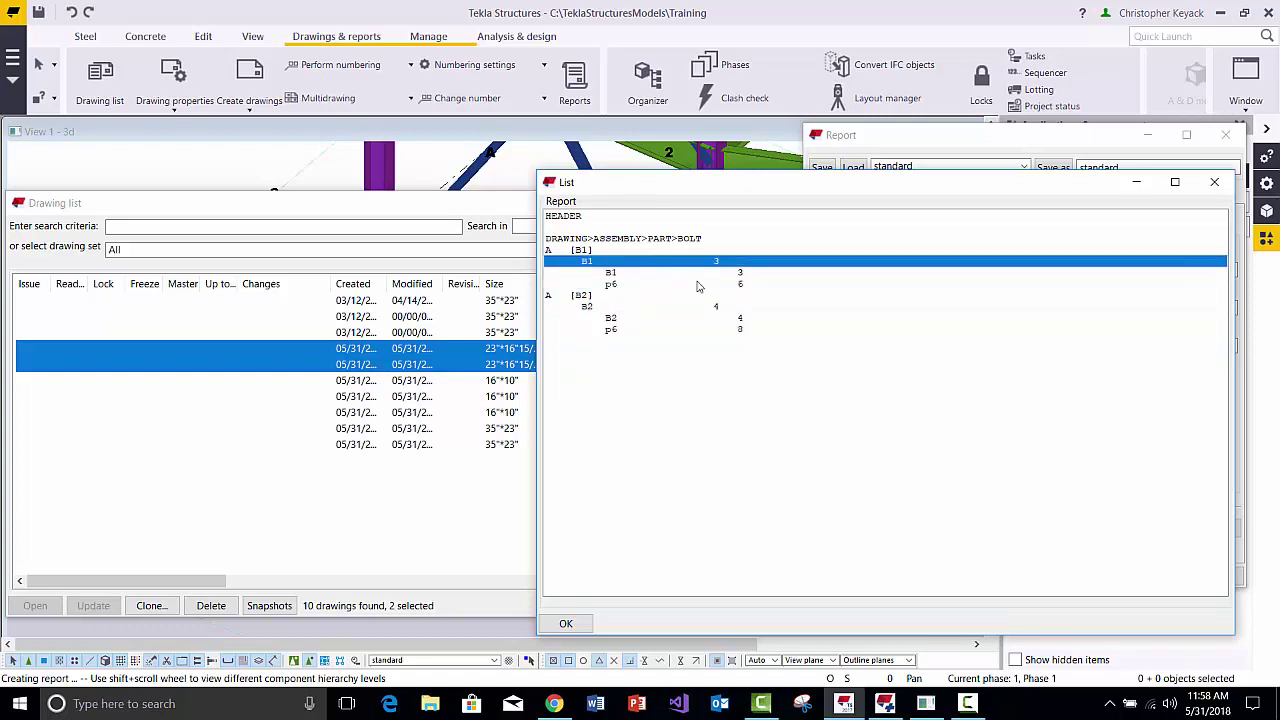
left_click(700, 290)
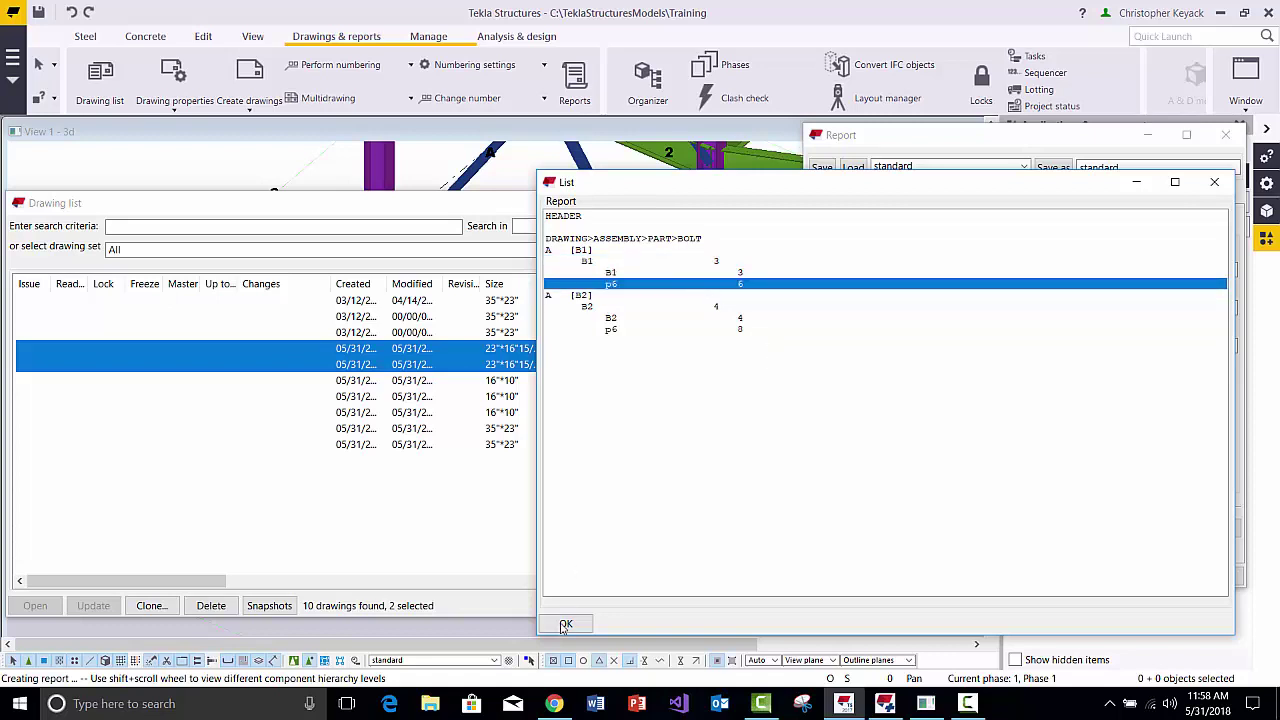
left_click(565, 627)
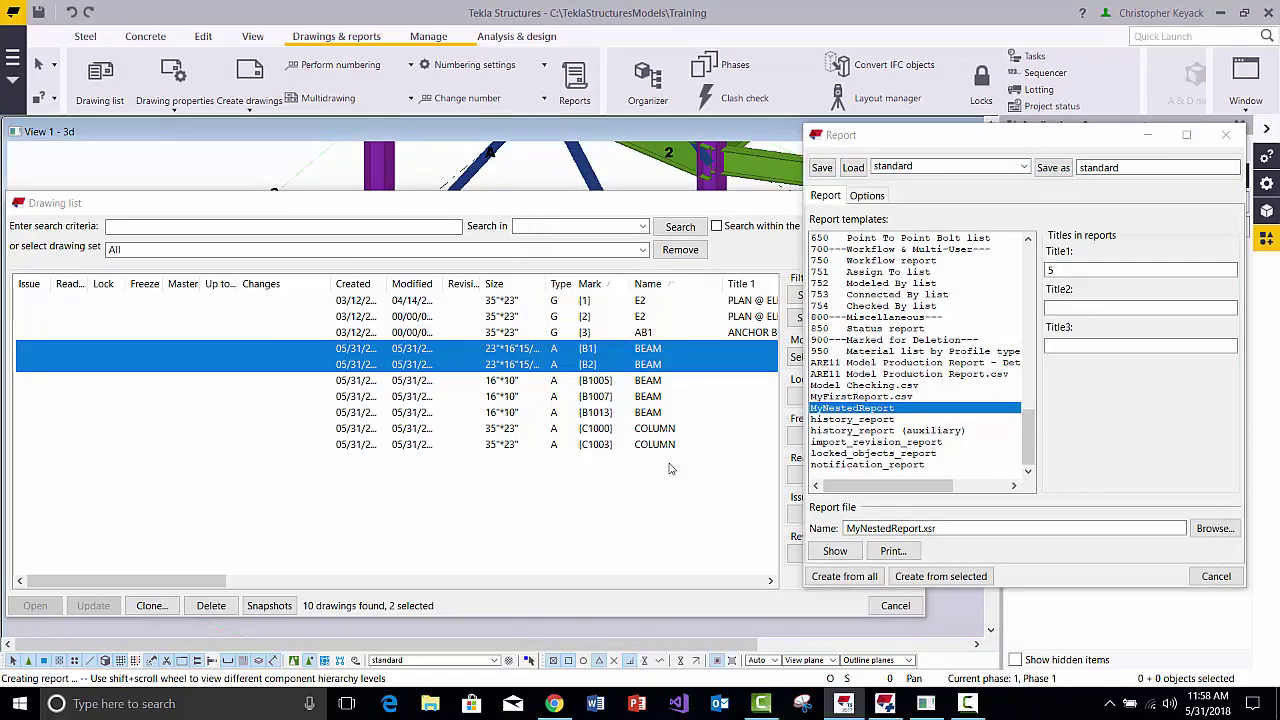
left_click(740, 202)
left_click(903, 204)
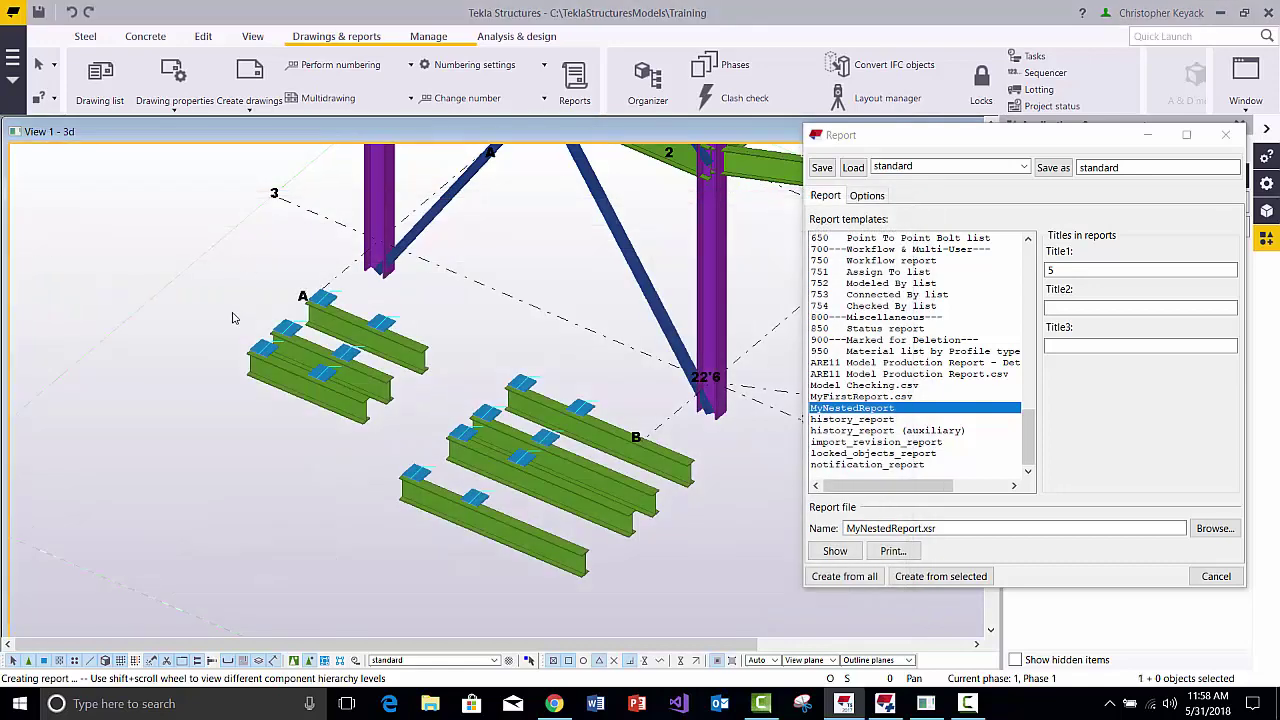